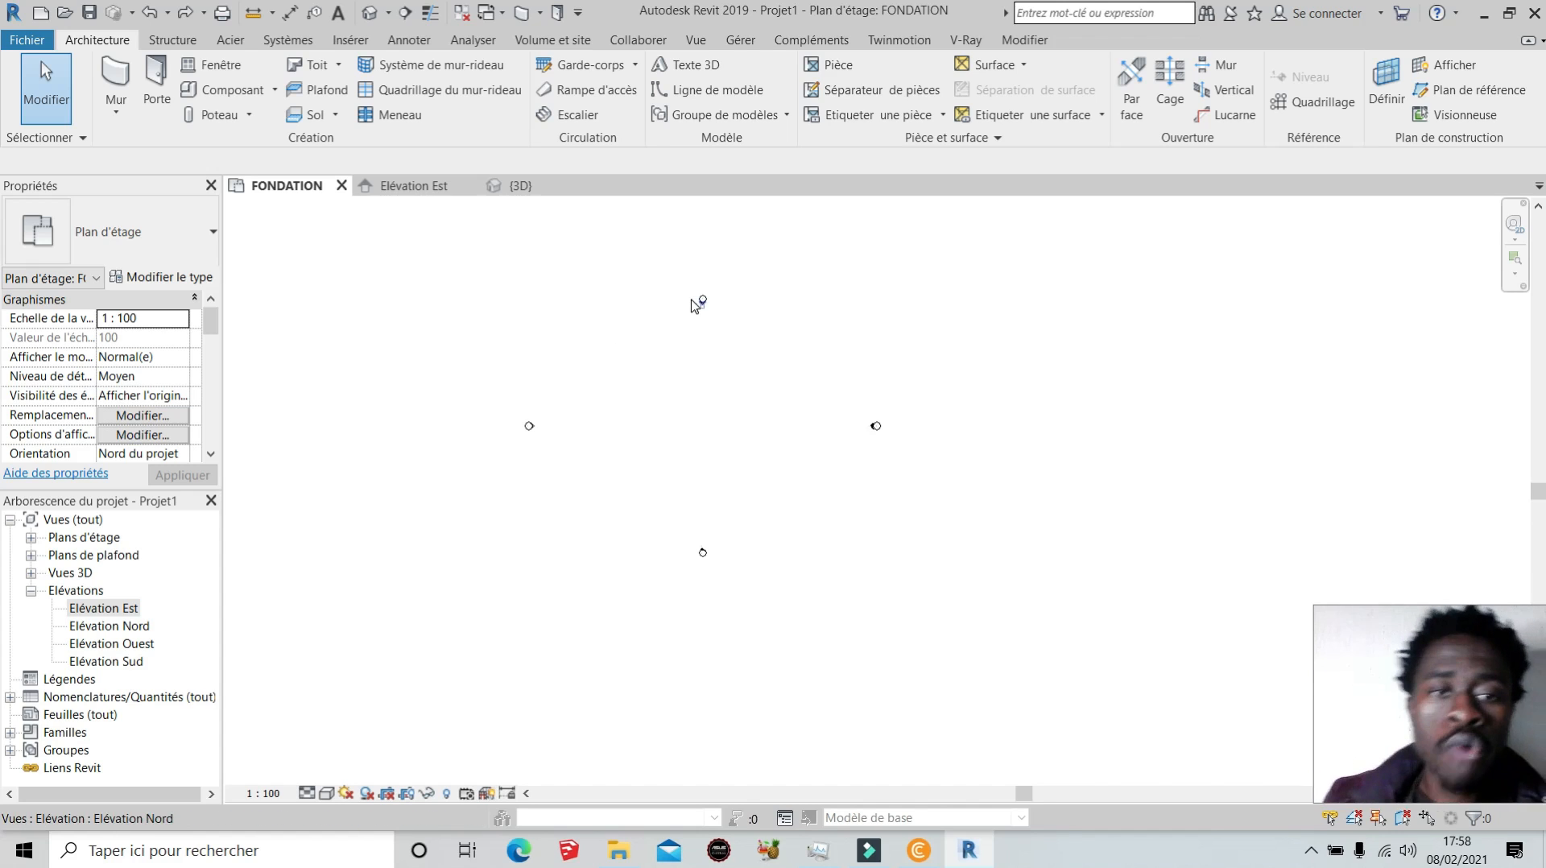
Open the Elévation Sud view and inspect the names and elevations of the three level markers.
scroll(691, 300, "up", 1)
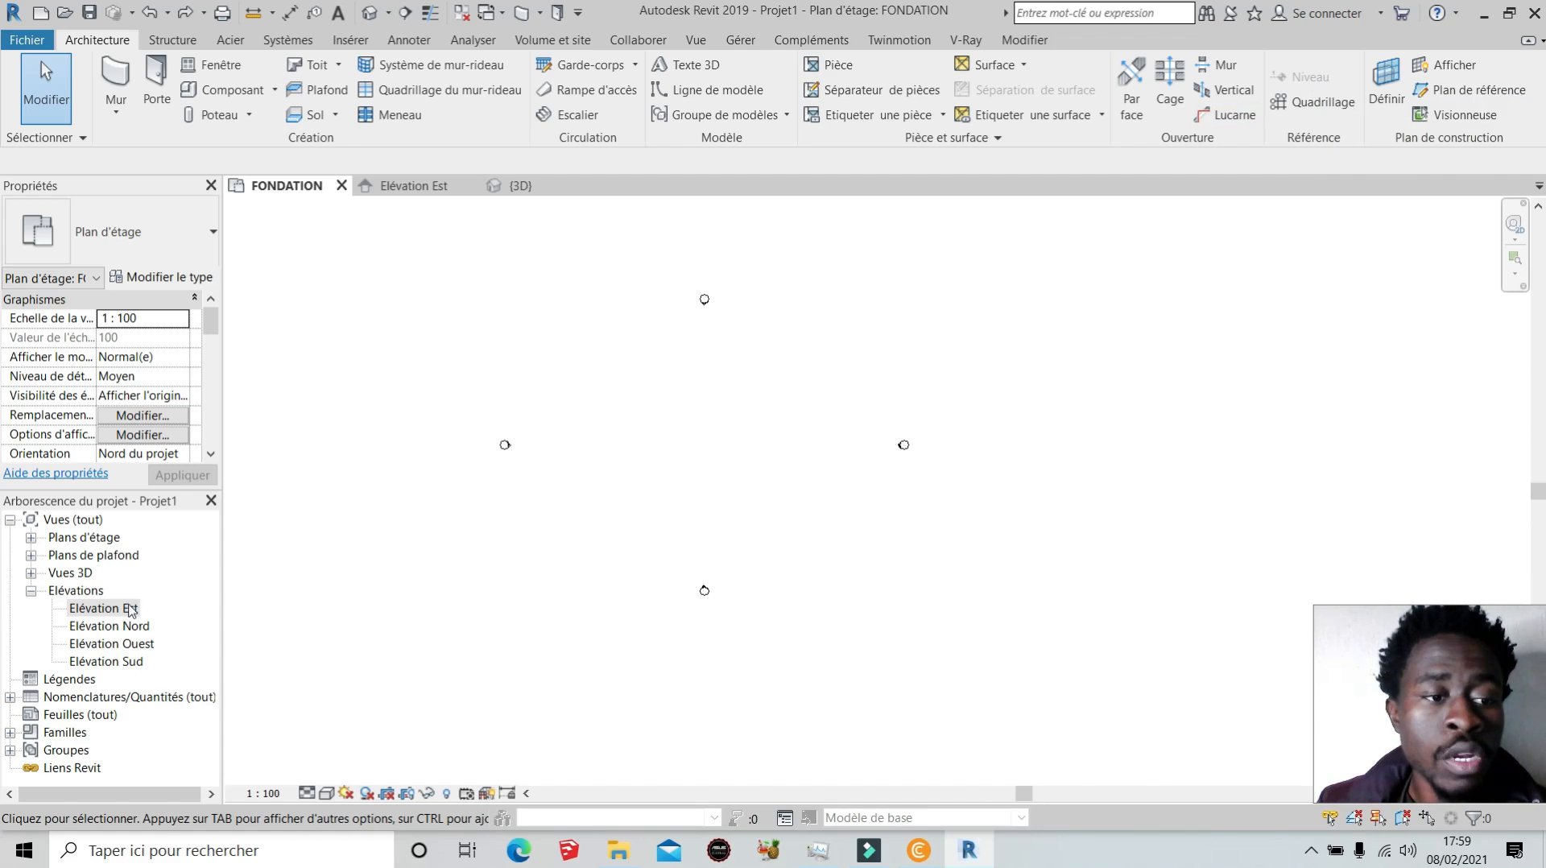
double_click(125, 662)
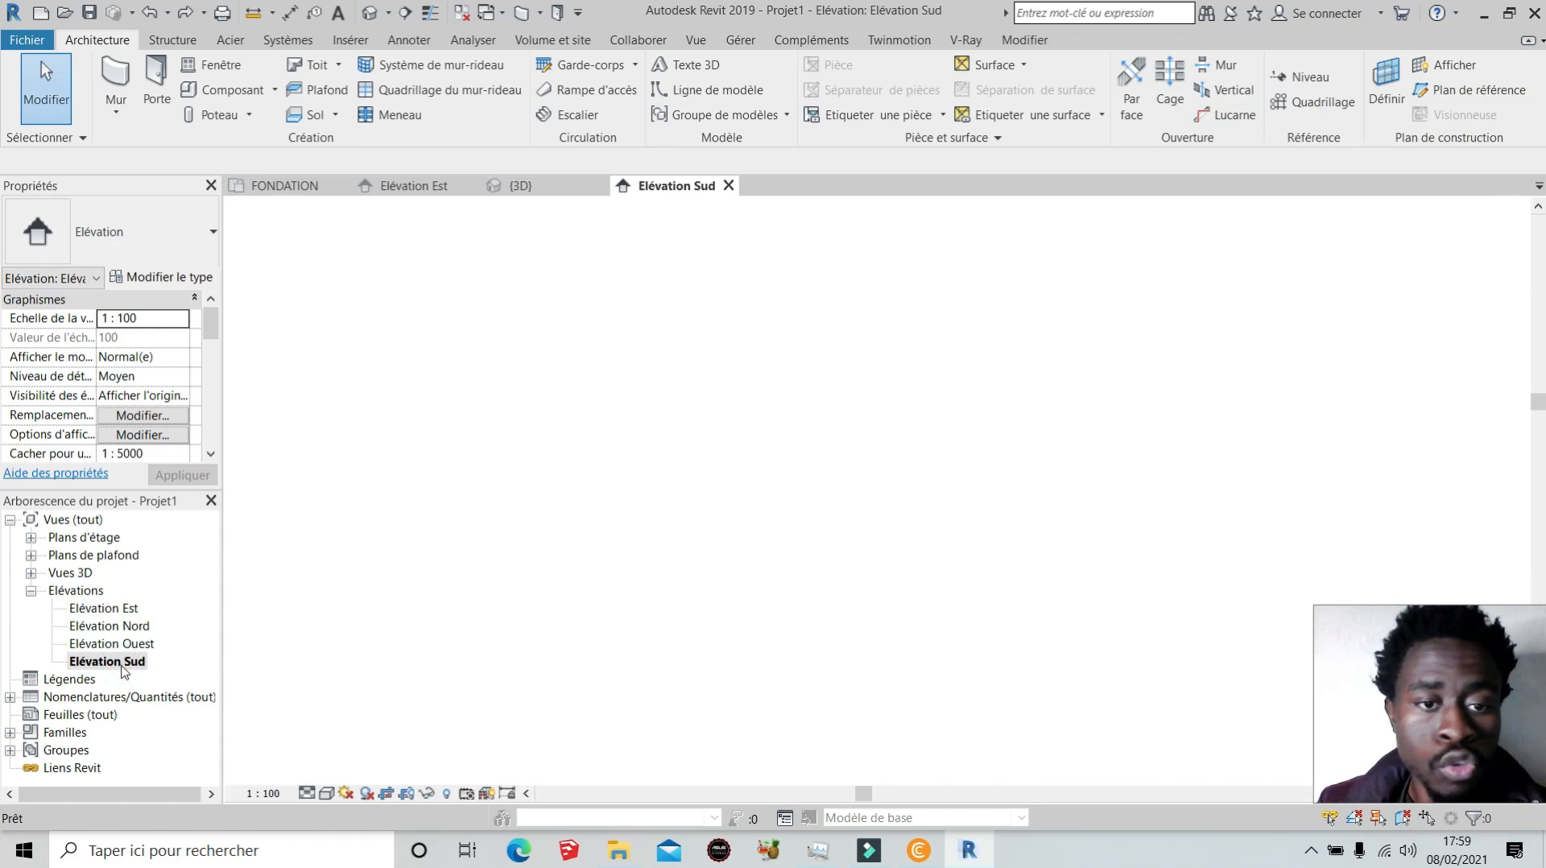
scroll(573, 394, "down", 4)
scroll(869, 469, "up", 5)
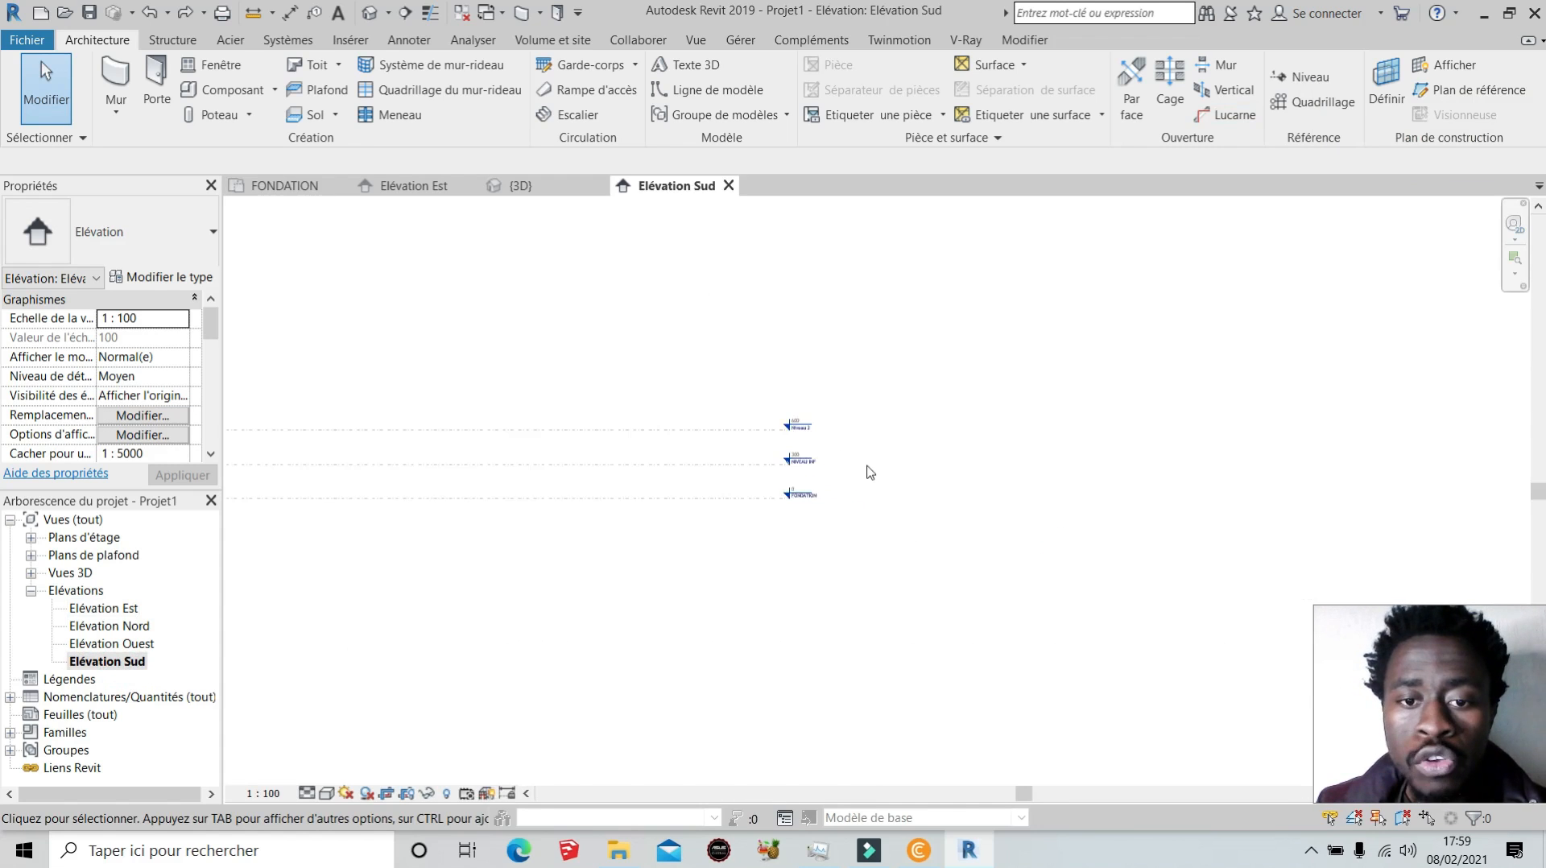
scroll(809, 435, "up", 2)
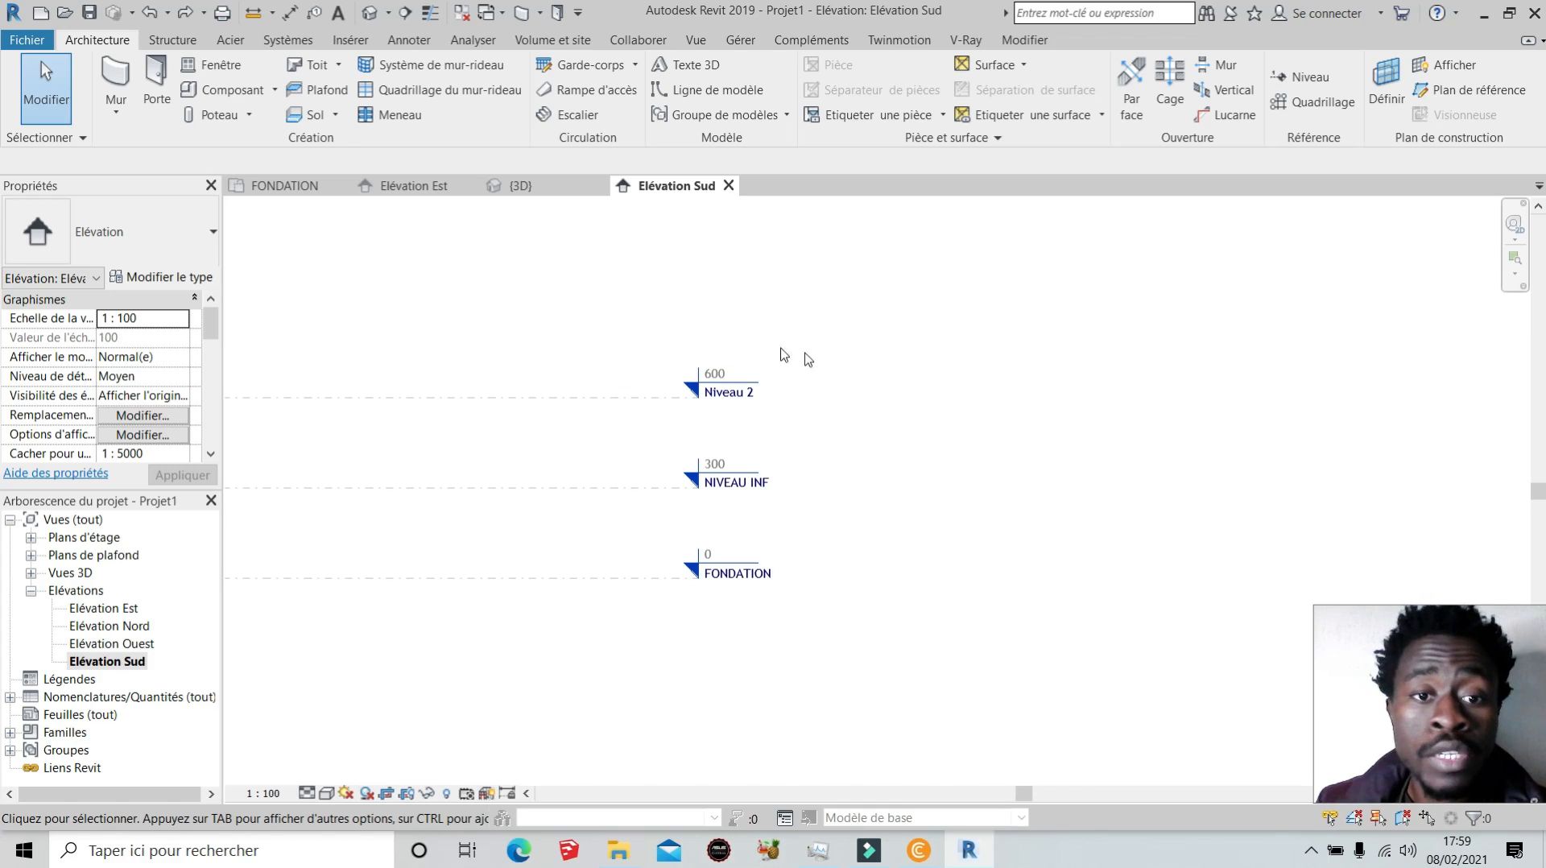
scroll(798, 358, "down", 1)
scroll(714, 389, "up", 2)
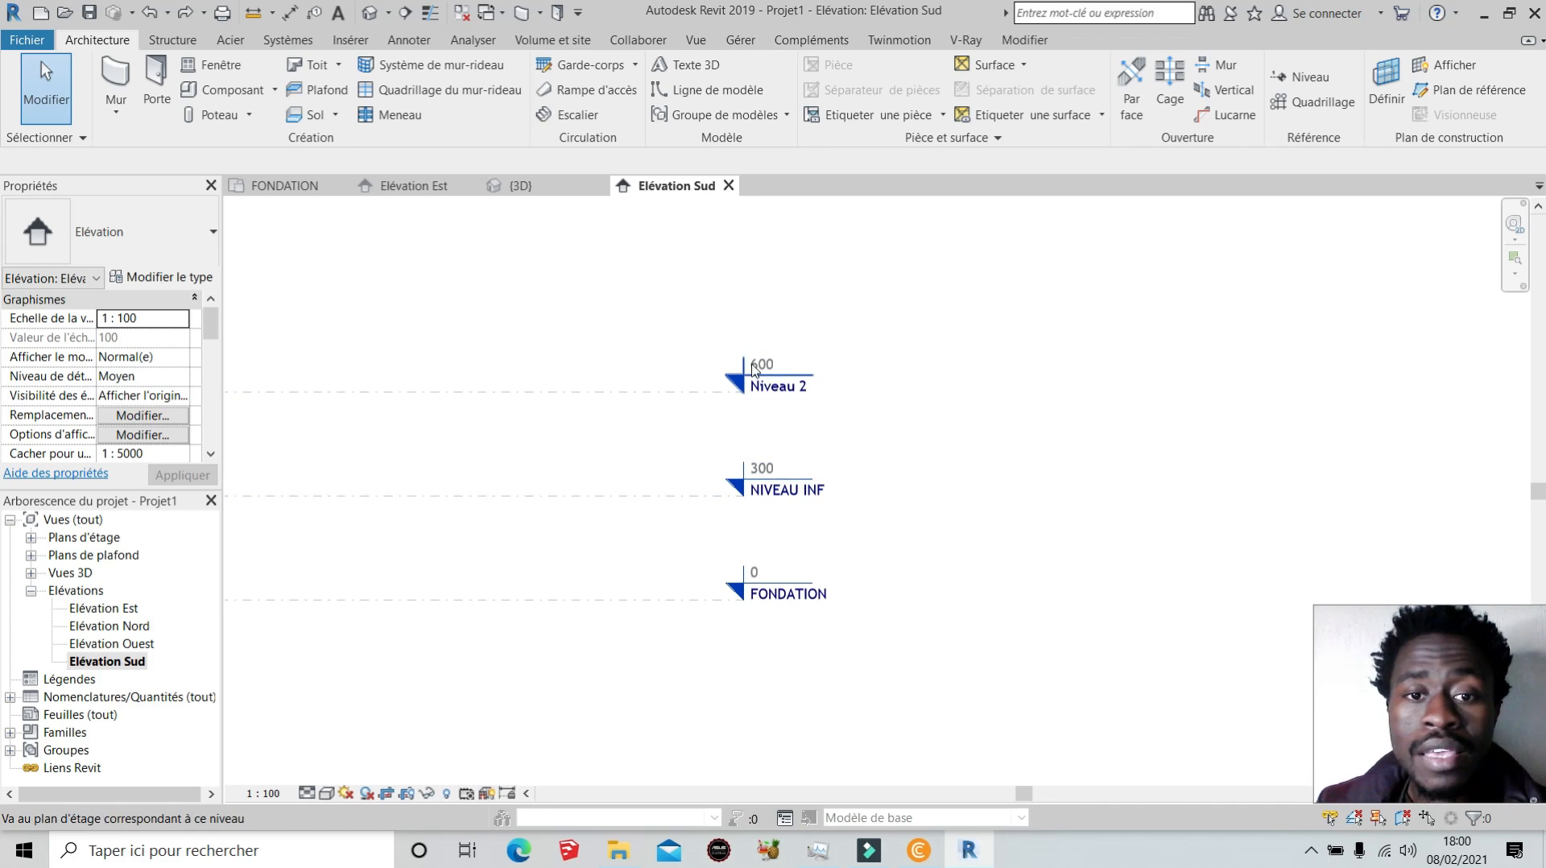
scroll(873, 524, "down", 3)
scroll(923, 543, "up", 5)
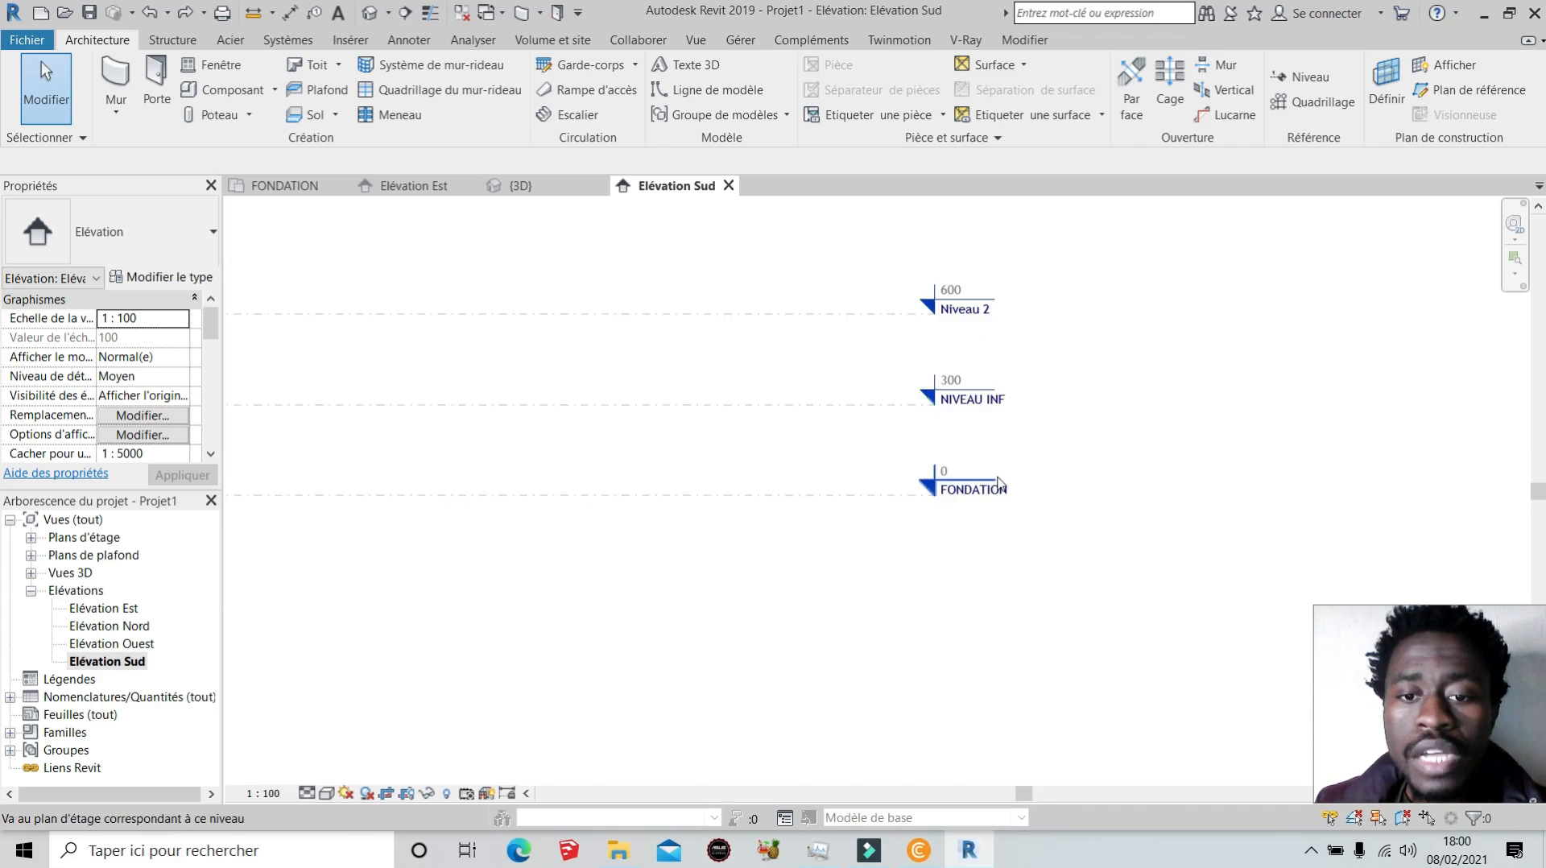
scroll(886, 523, "down", 2)
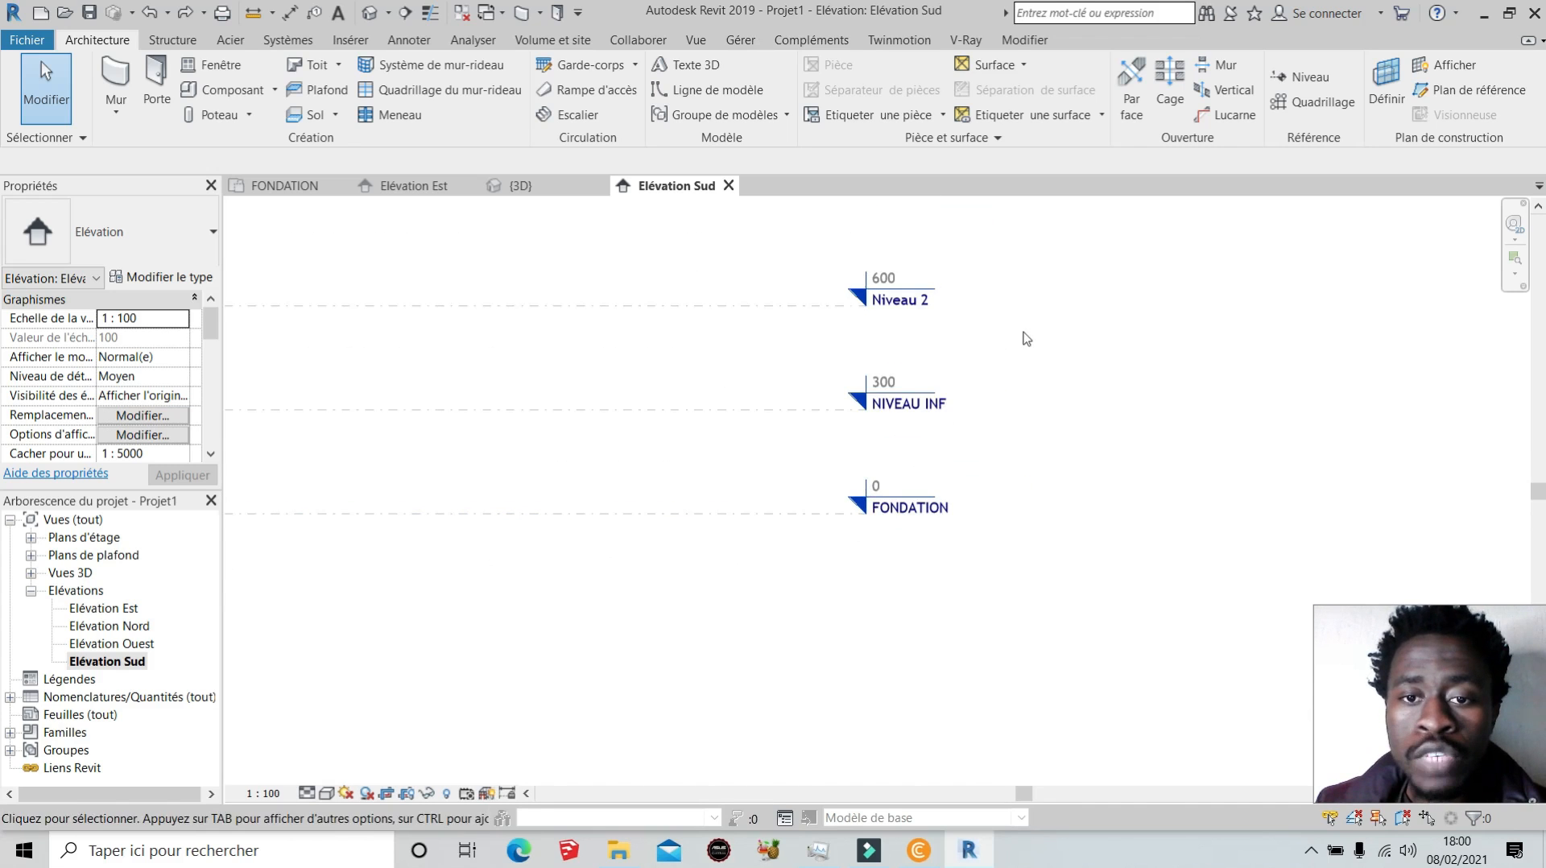
scroll(1025, 335, "up", 2)
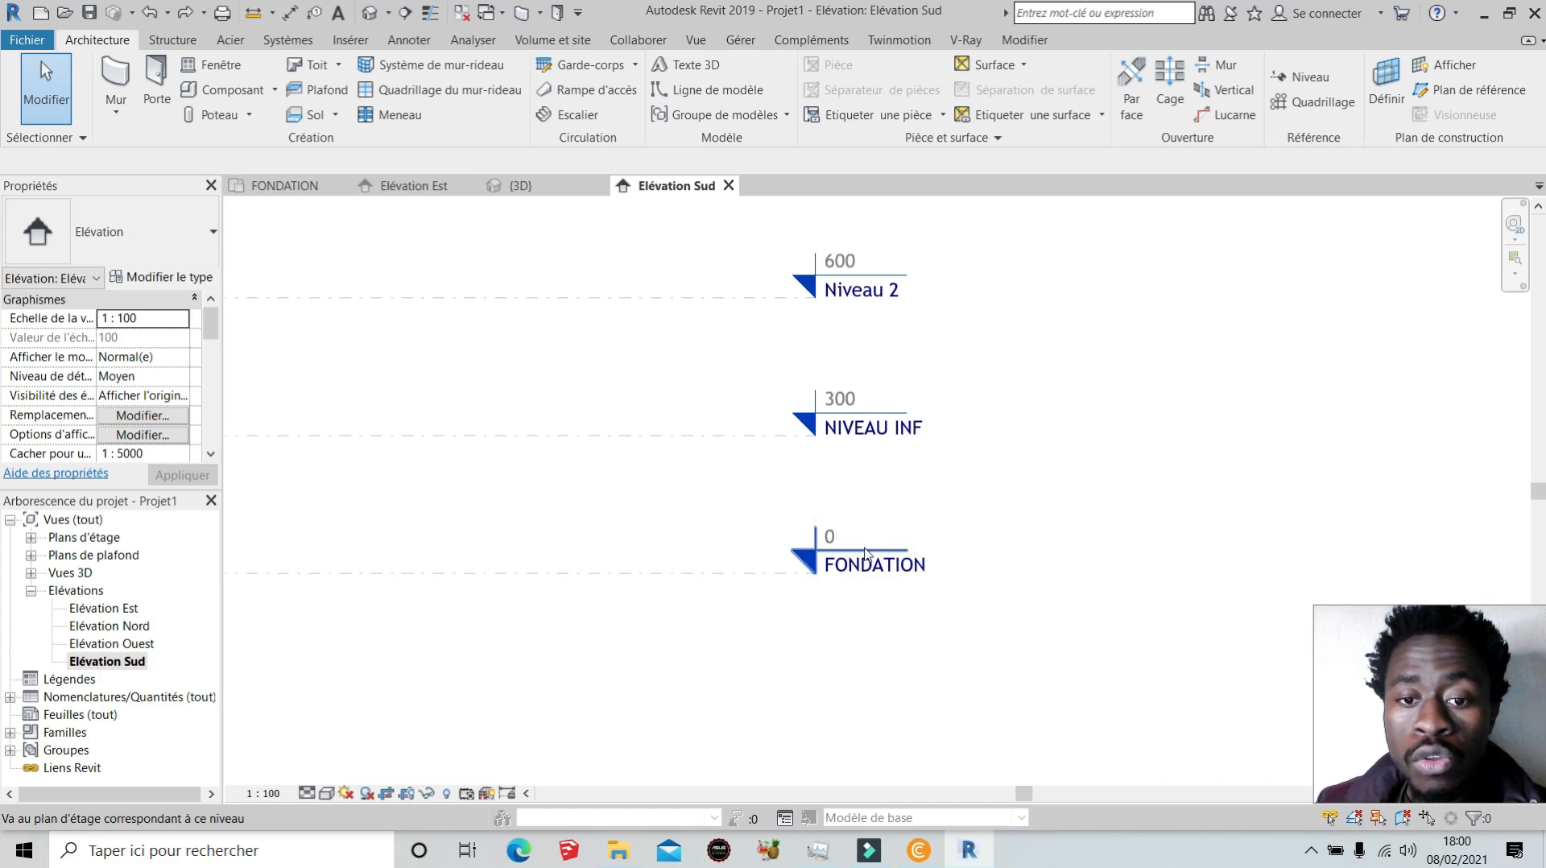
Rename the Niveau 2 level as NIVEAU in the south elevation.
left_click(850, 590)
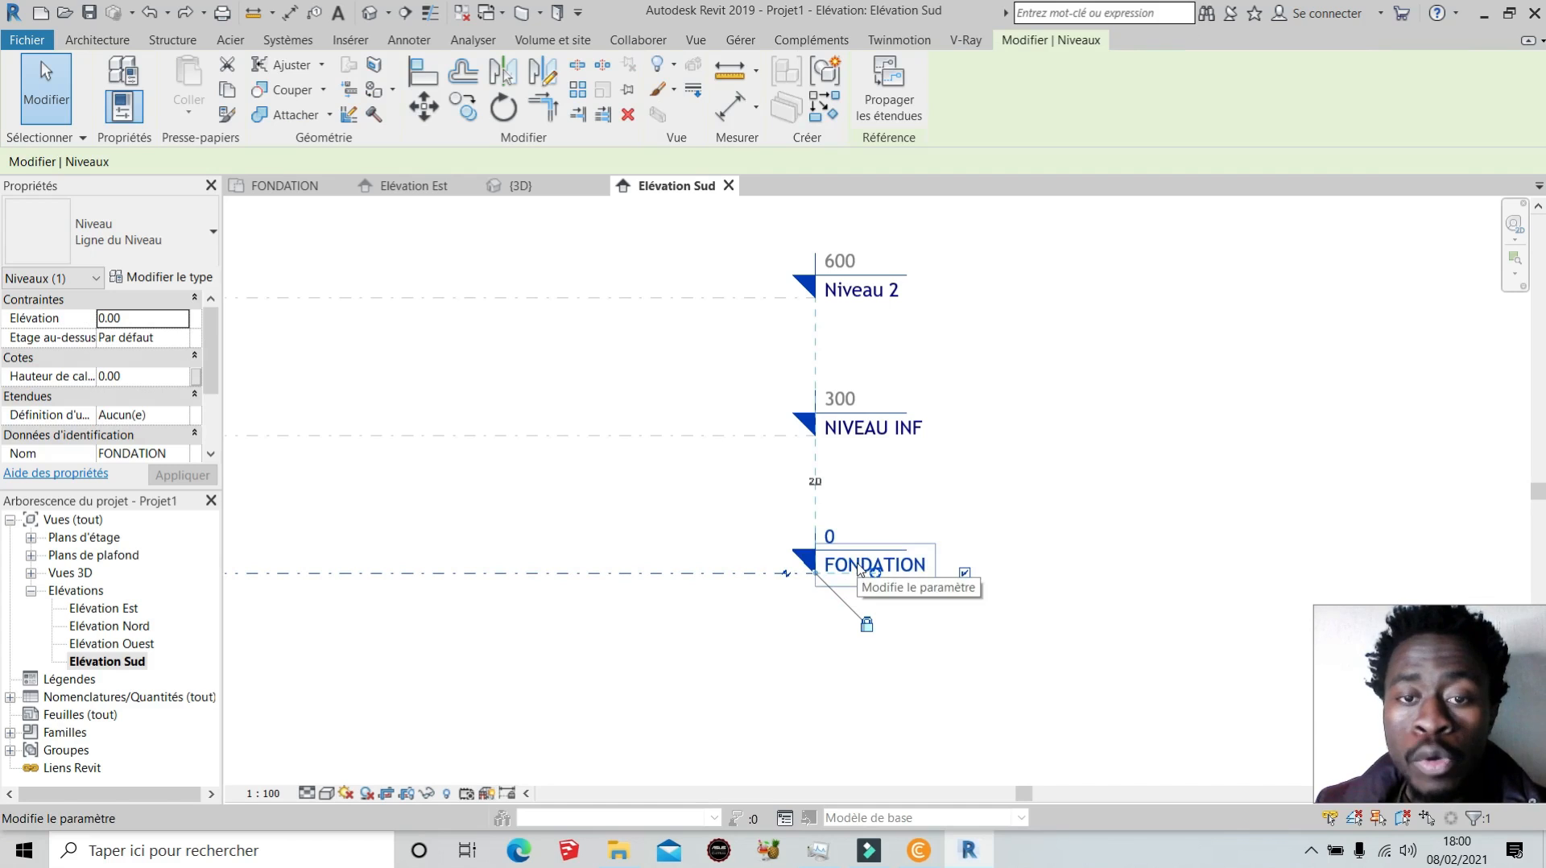
left_click(870, 294)
left_click(854, 289)
left_click(889, 291)
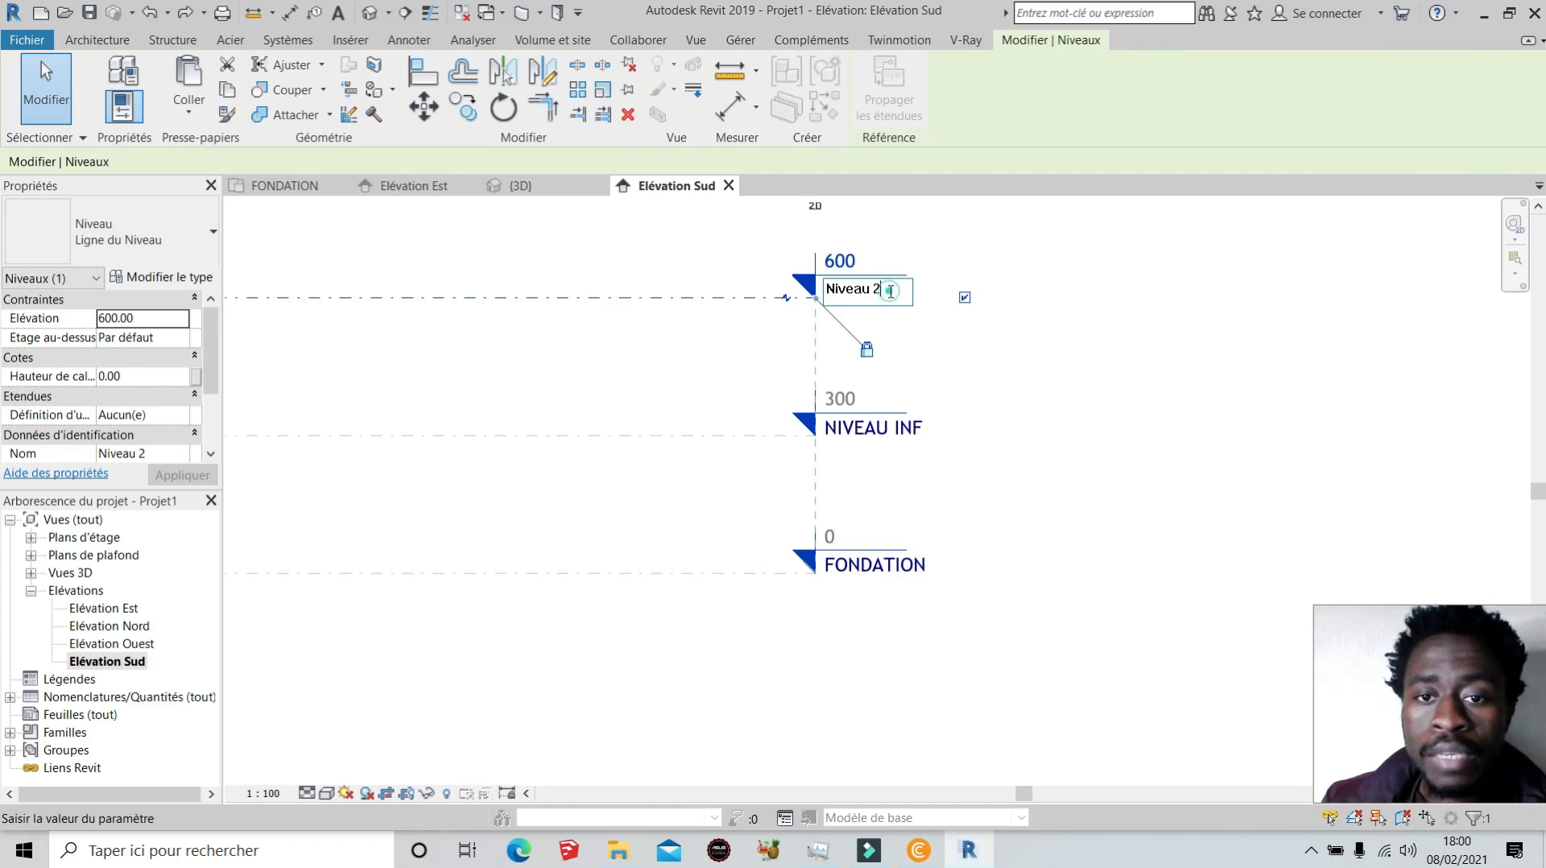
key("BackSpace")
key("BackSpace")
key("BackSpace")
key("BackSpace")
key("BackSpace")
key("BackSpace")
type("N")
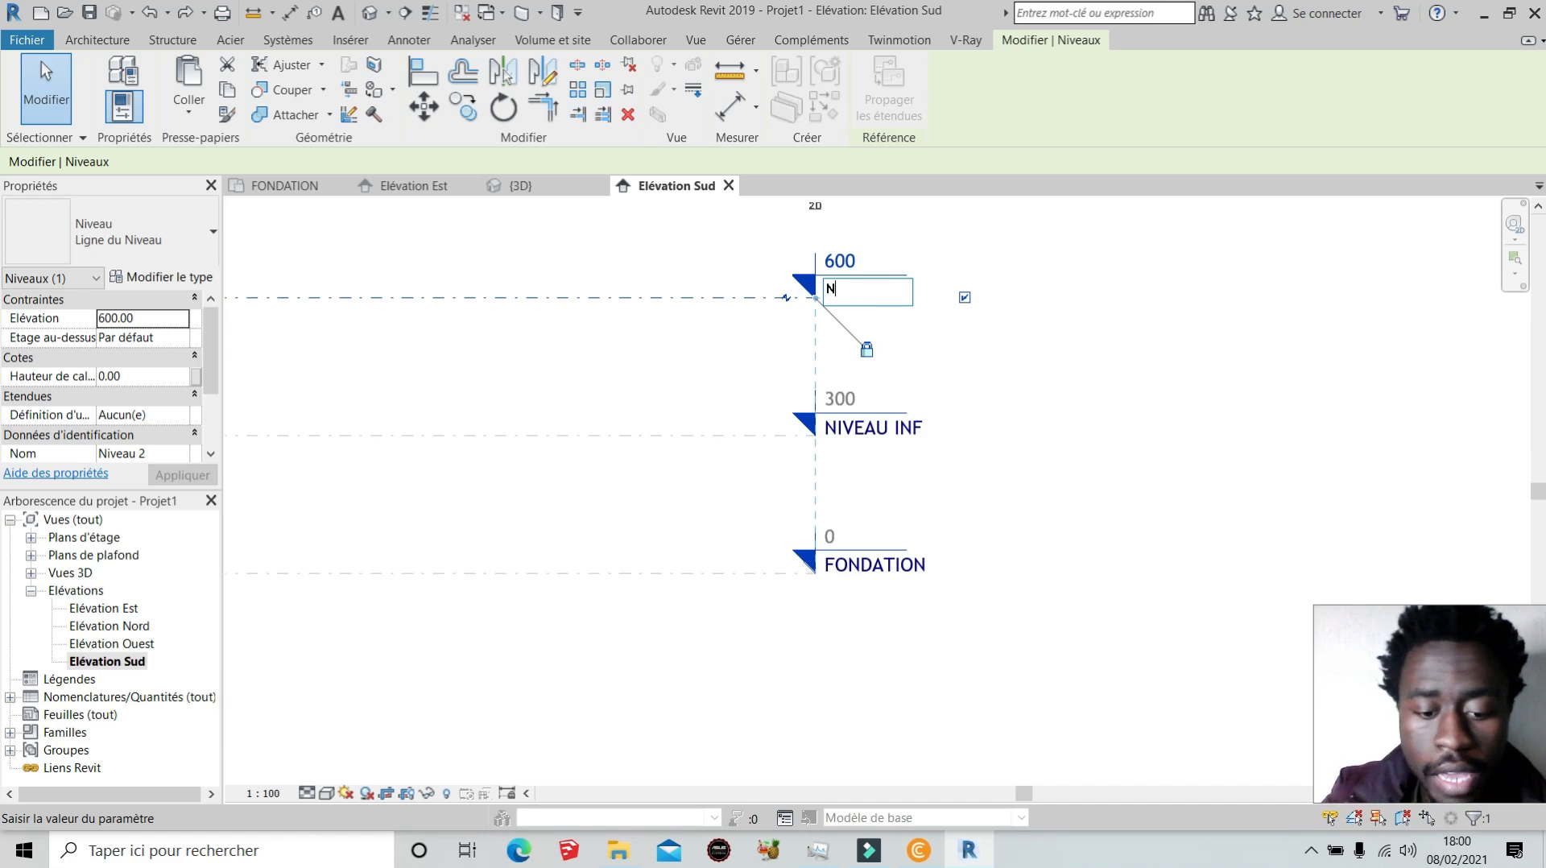
type("I")
key("Return")
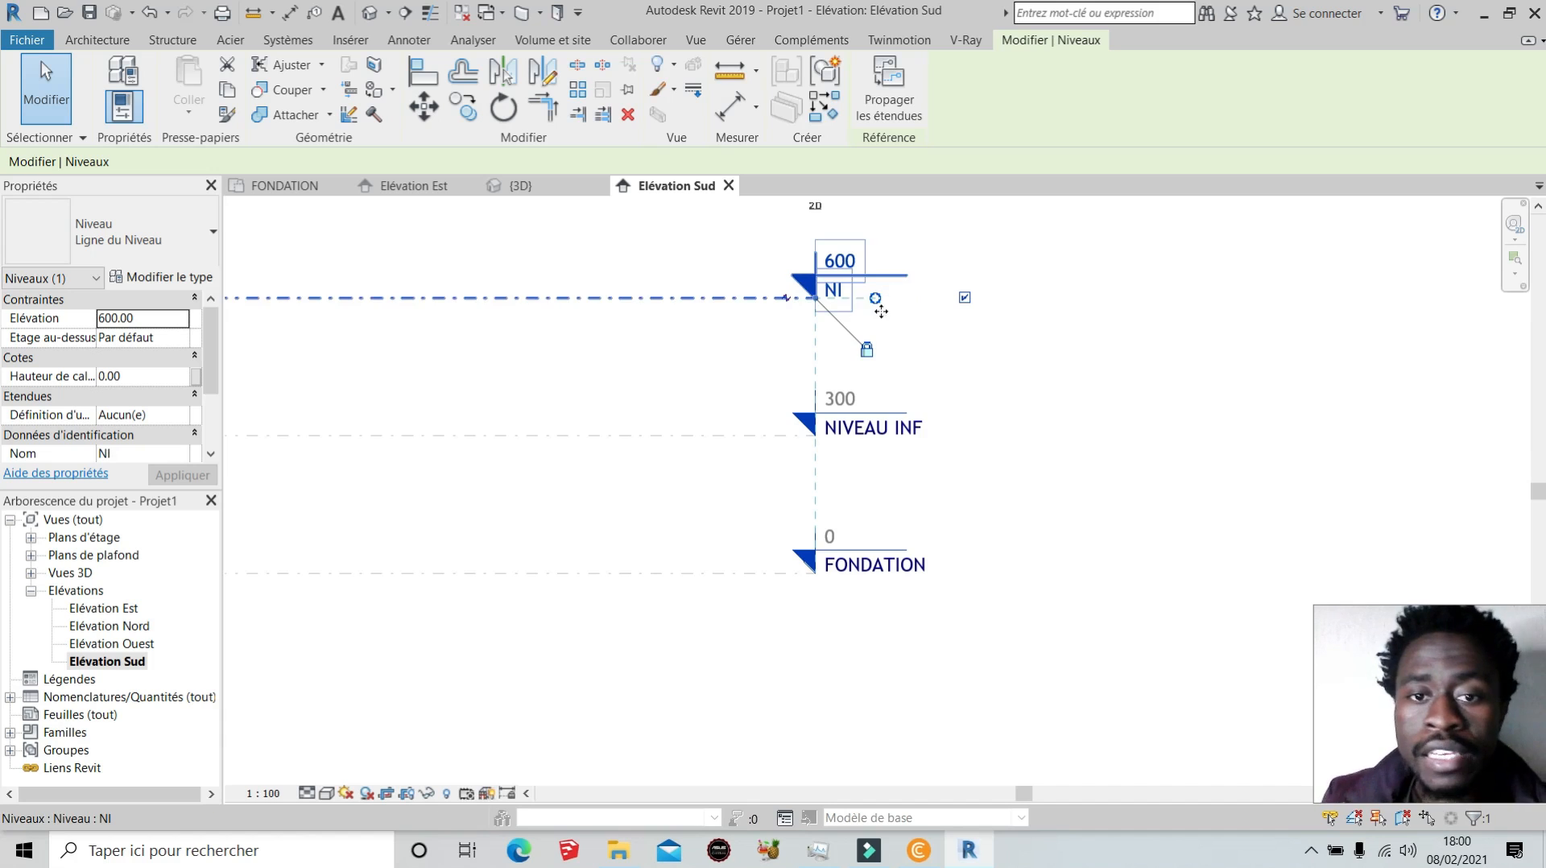
left_click(835, 291)
type("VEAU")
key("Return")
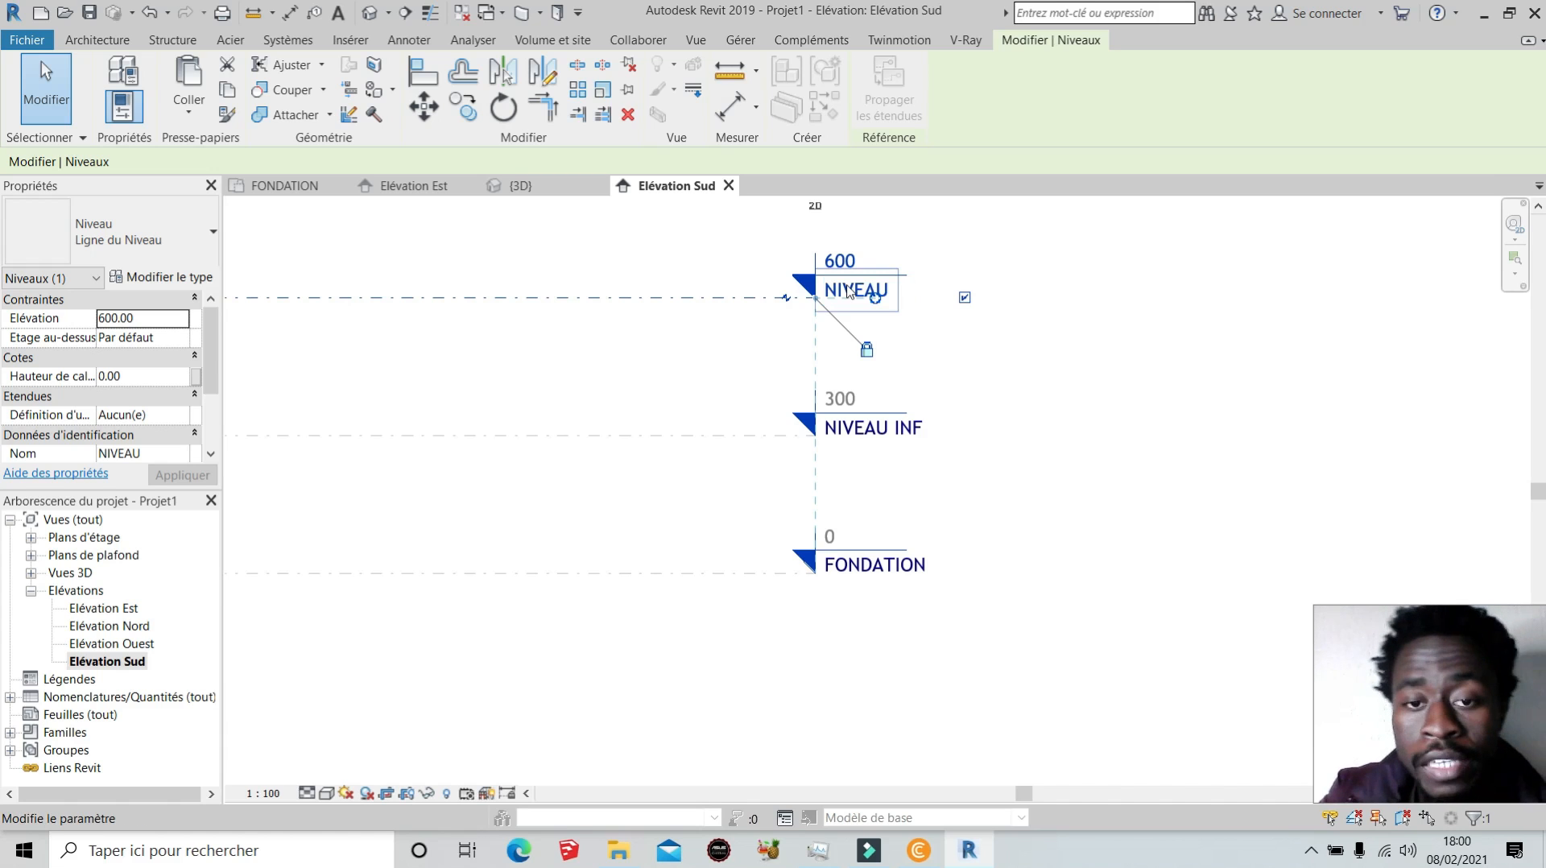
Extend the name of the uppermost level to NIVEAU D.
scroll(1065, 395, "down", 2)
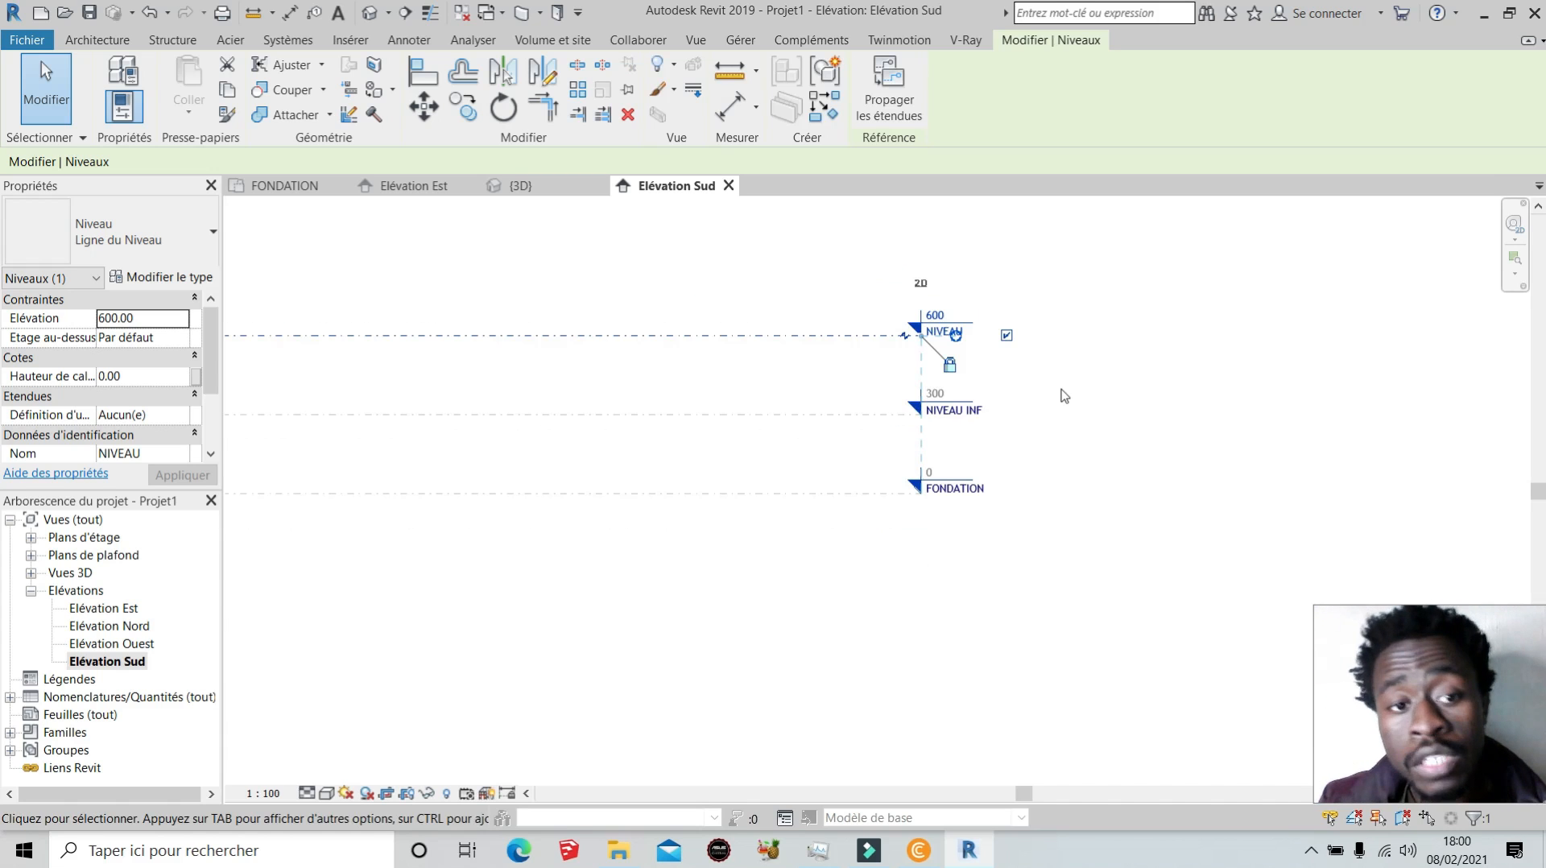
scroll(1017, 386, "up", 2)
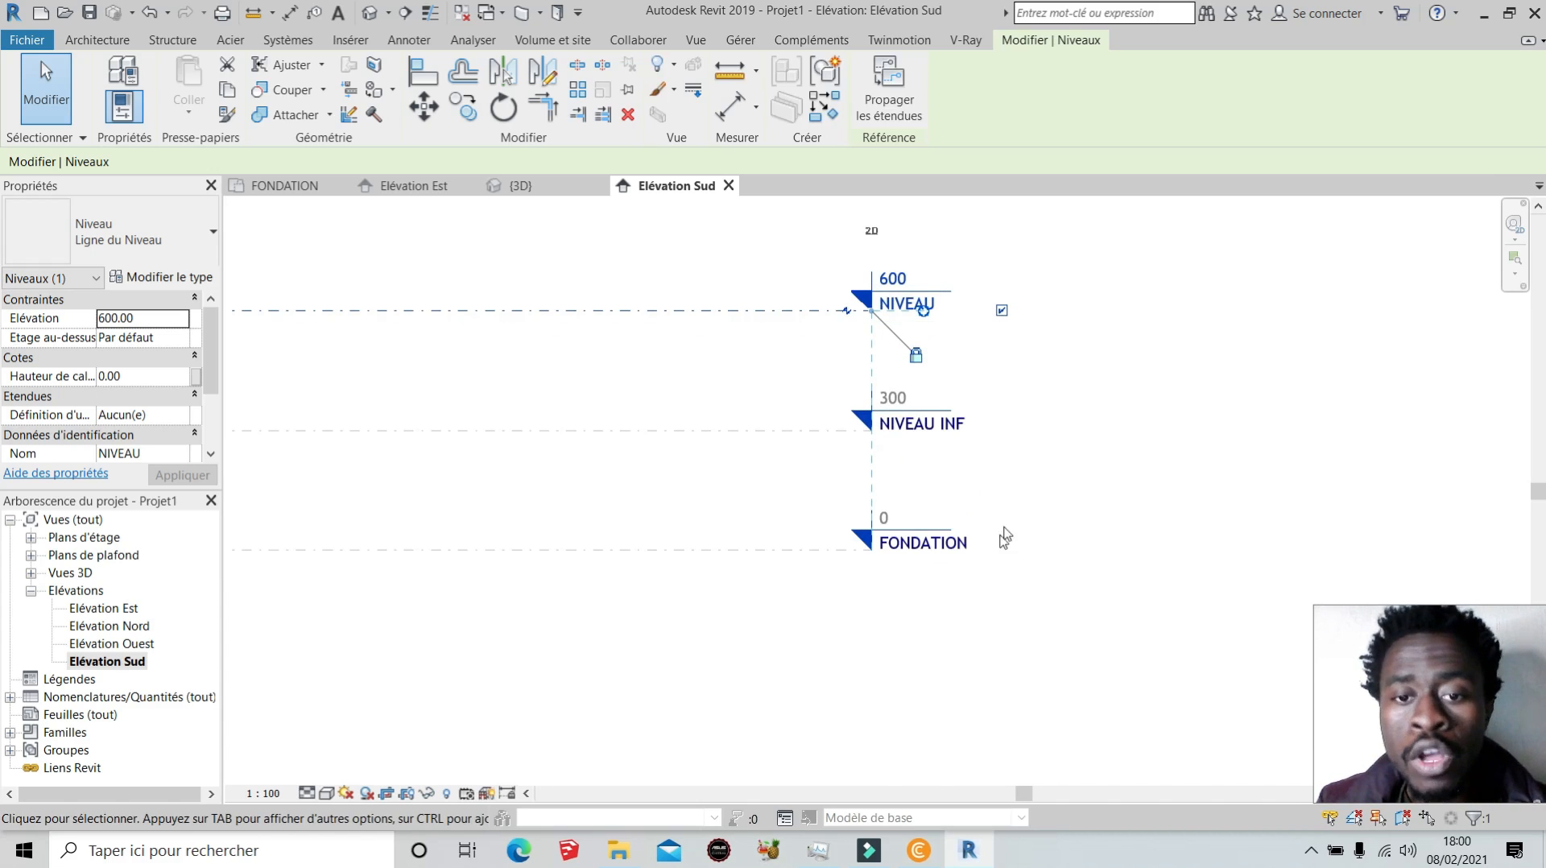
scroll(1016, 517, "down", 2)
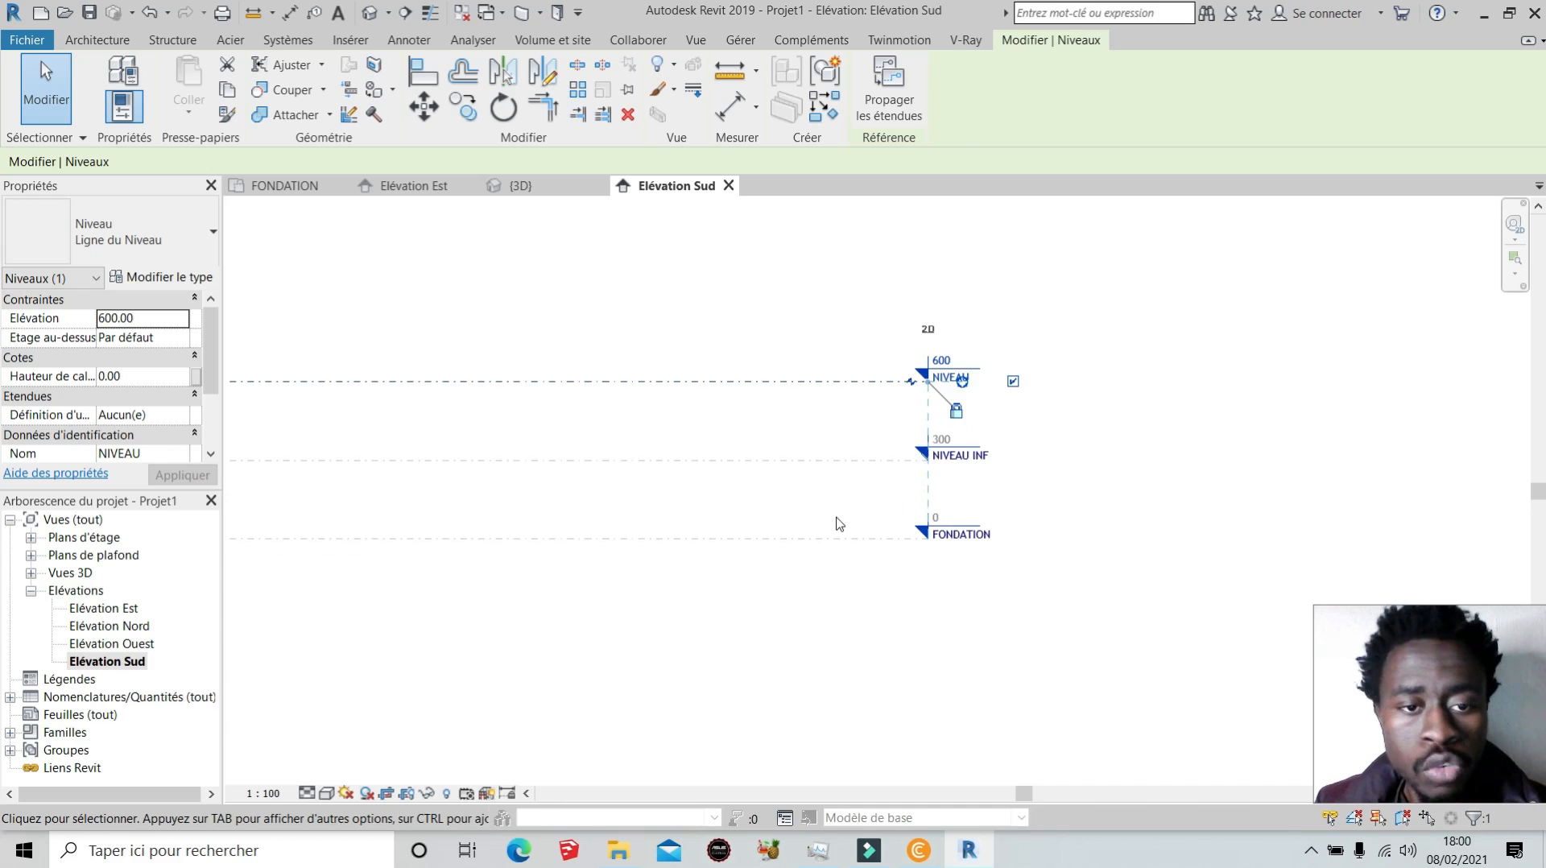
scroll(959, 503, "up", 4)
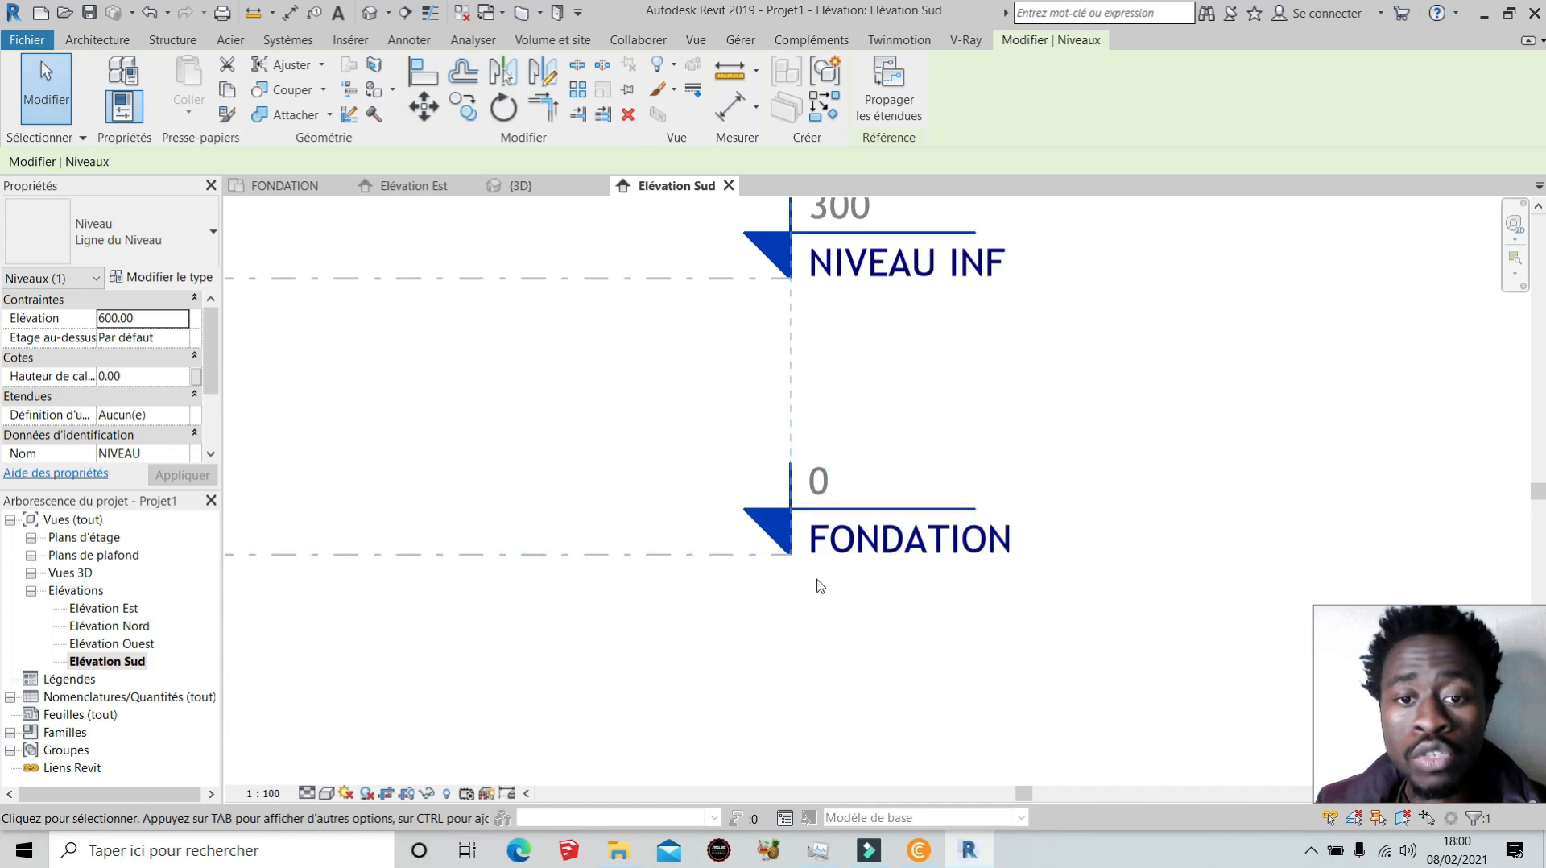
scroll(870, 579, "down", 2)
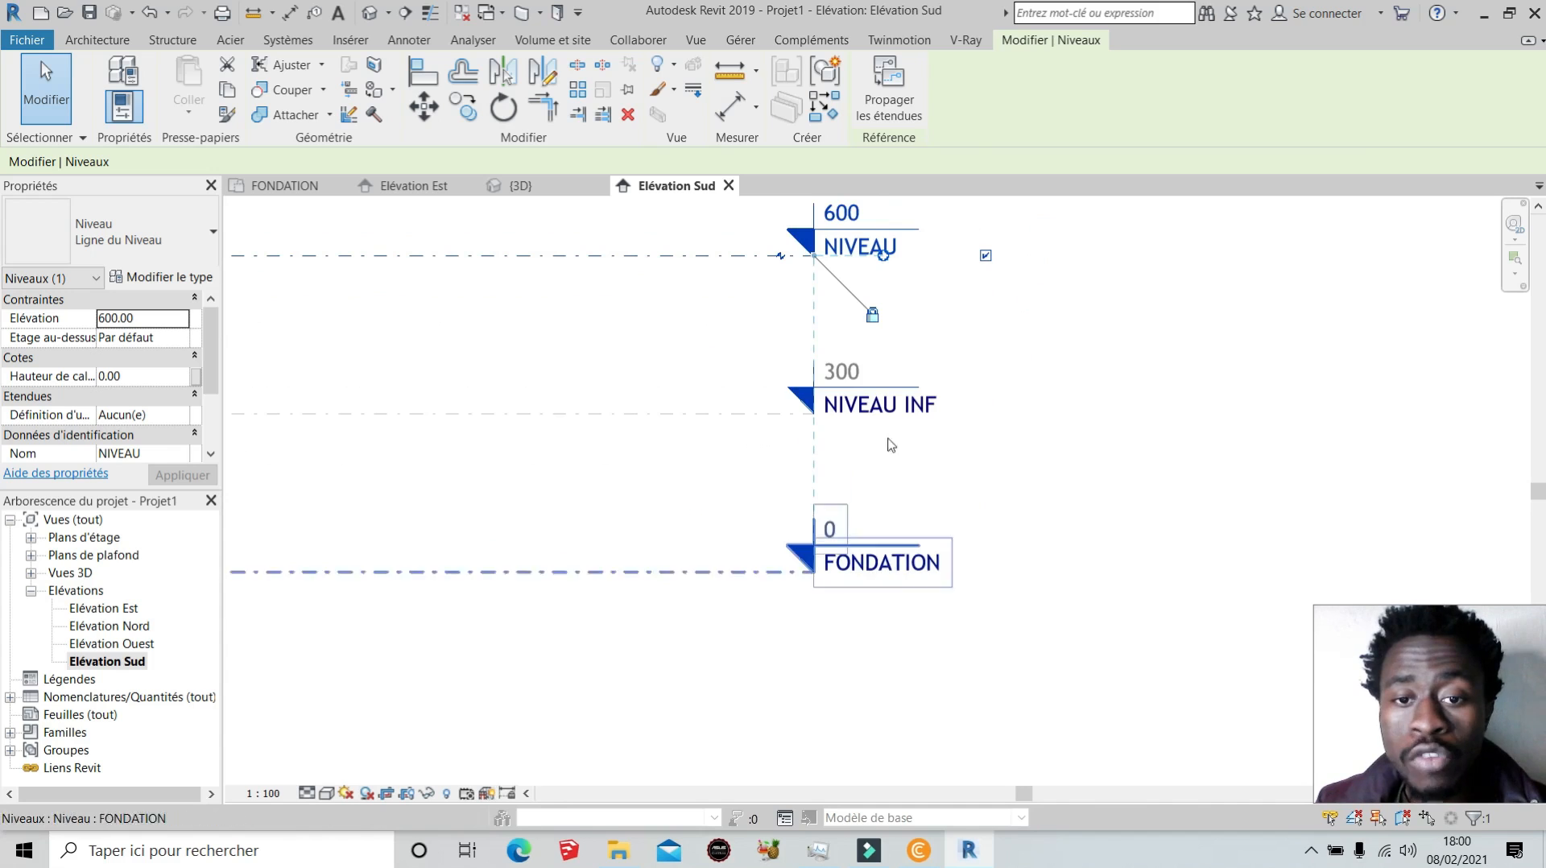
left_click(894, 244)
left_click(892, 241)
type("D")
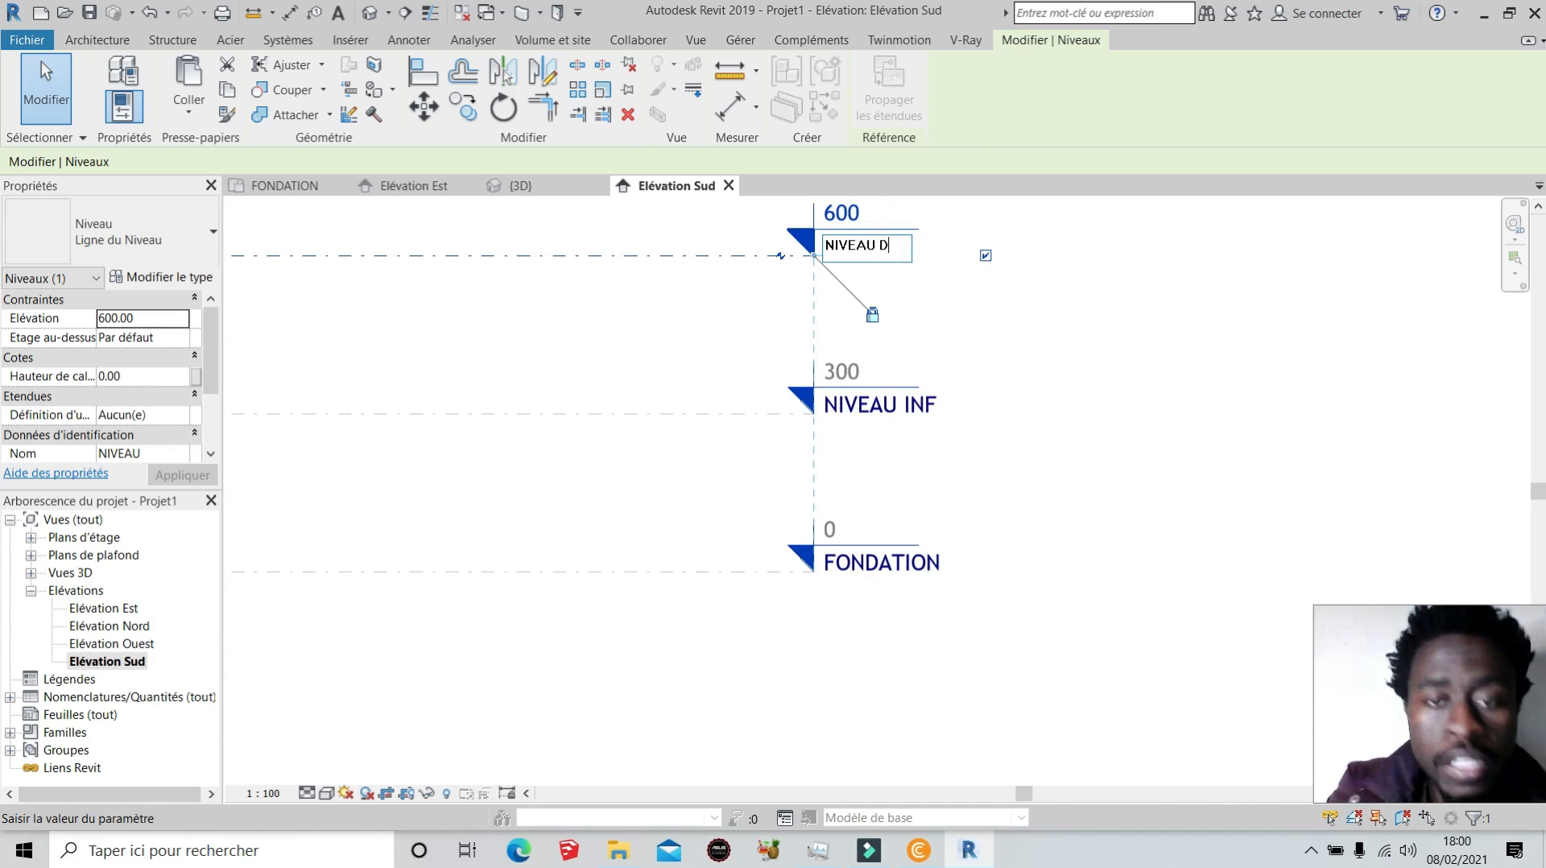
key("Return")
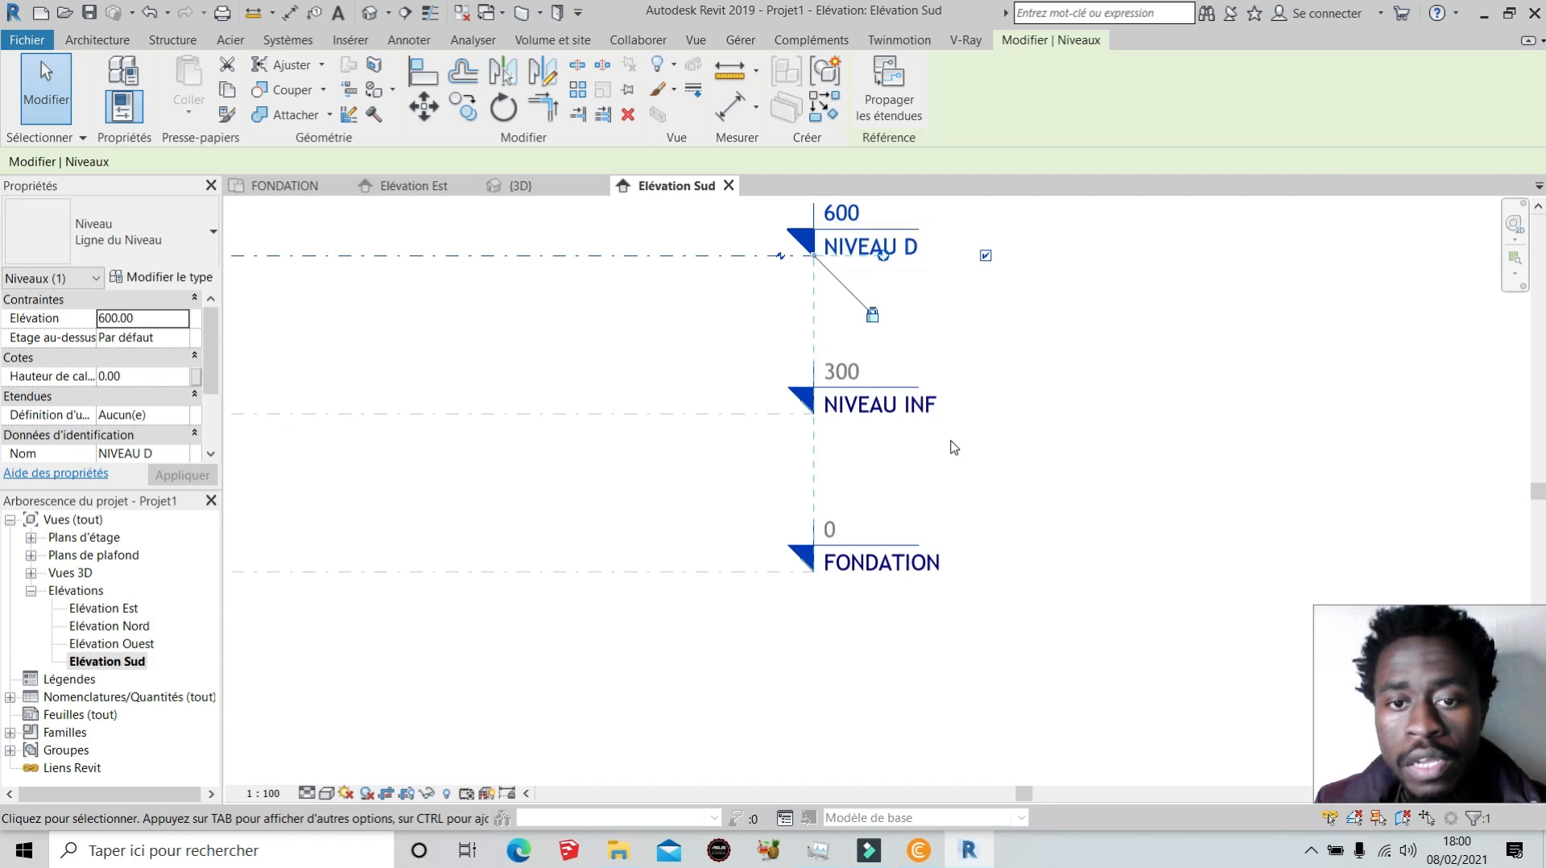
Try setting the FONDATION level's elevation to -400.
scroll(955, 444, "down", 2)
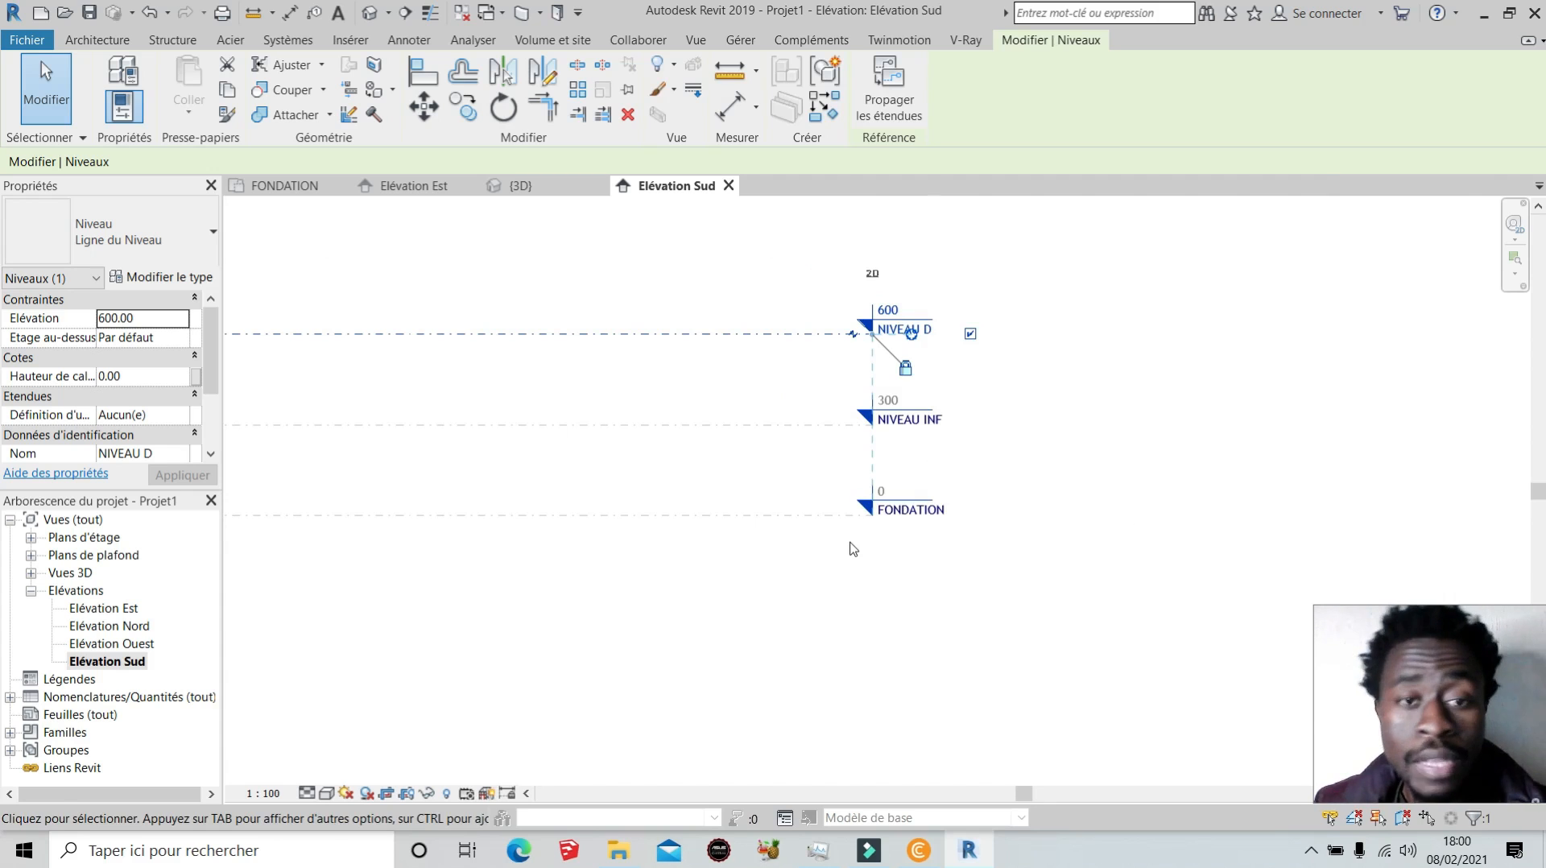
left_click(889, 497)
scroll(891, 496, "up", 4)
left_click(871, 477)
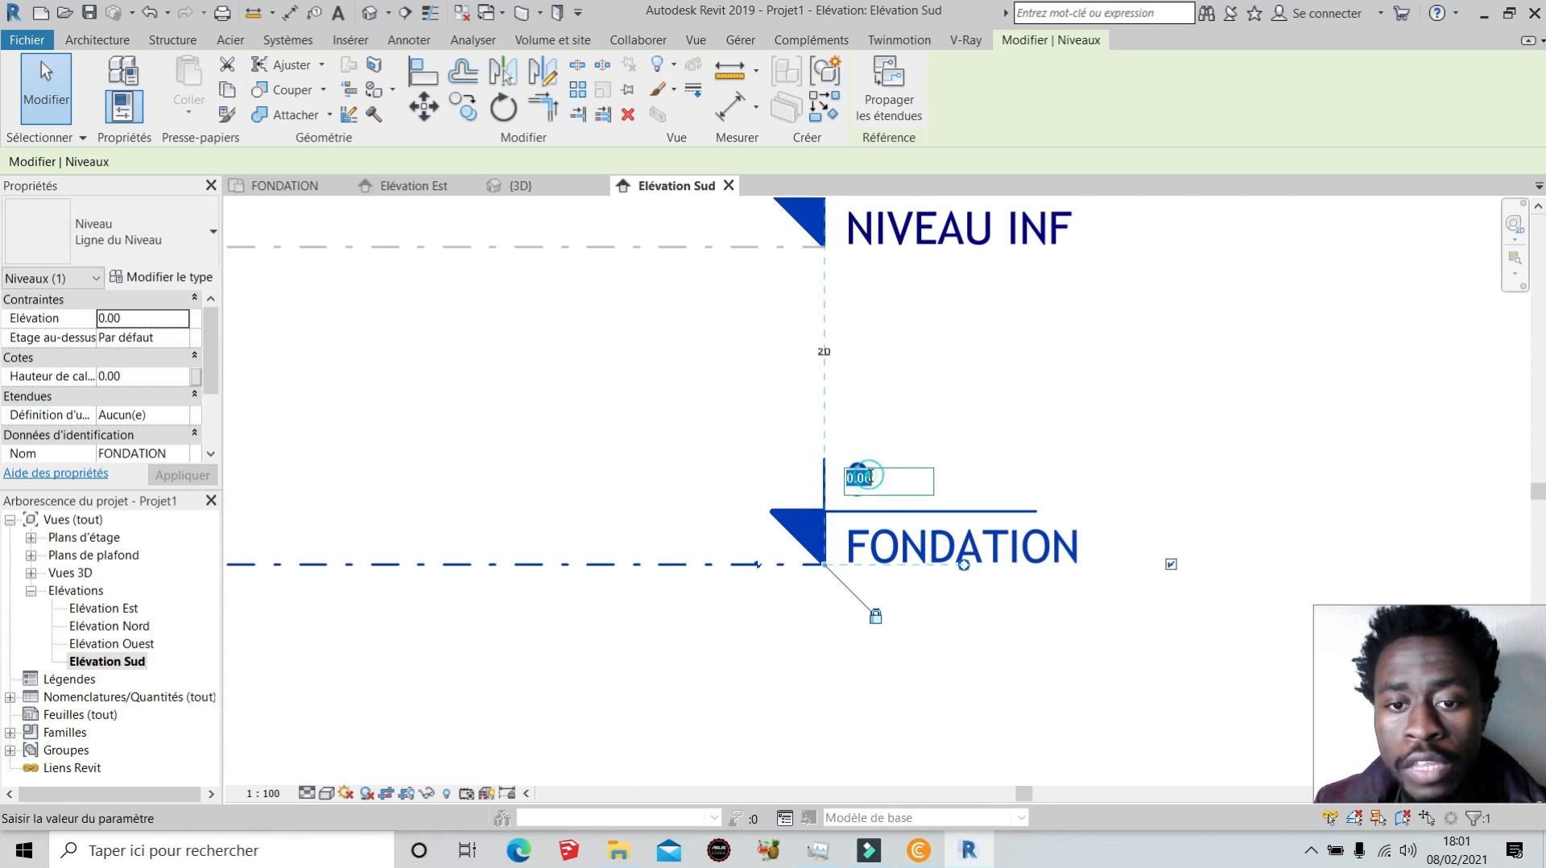
key("BackSpace")
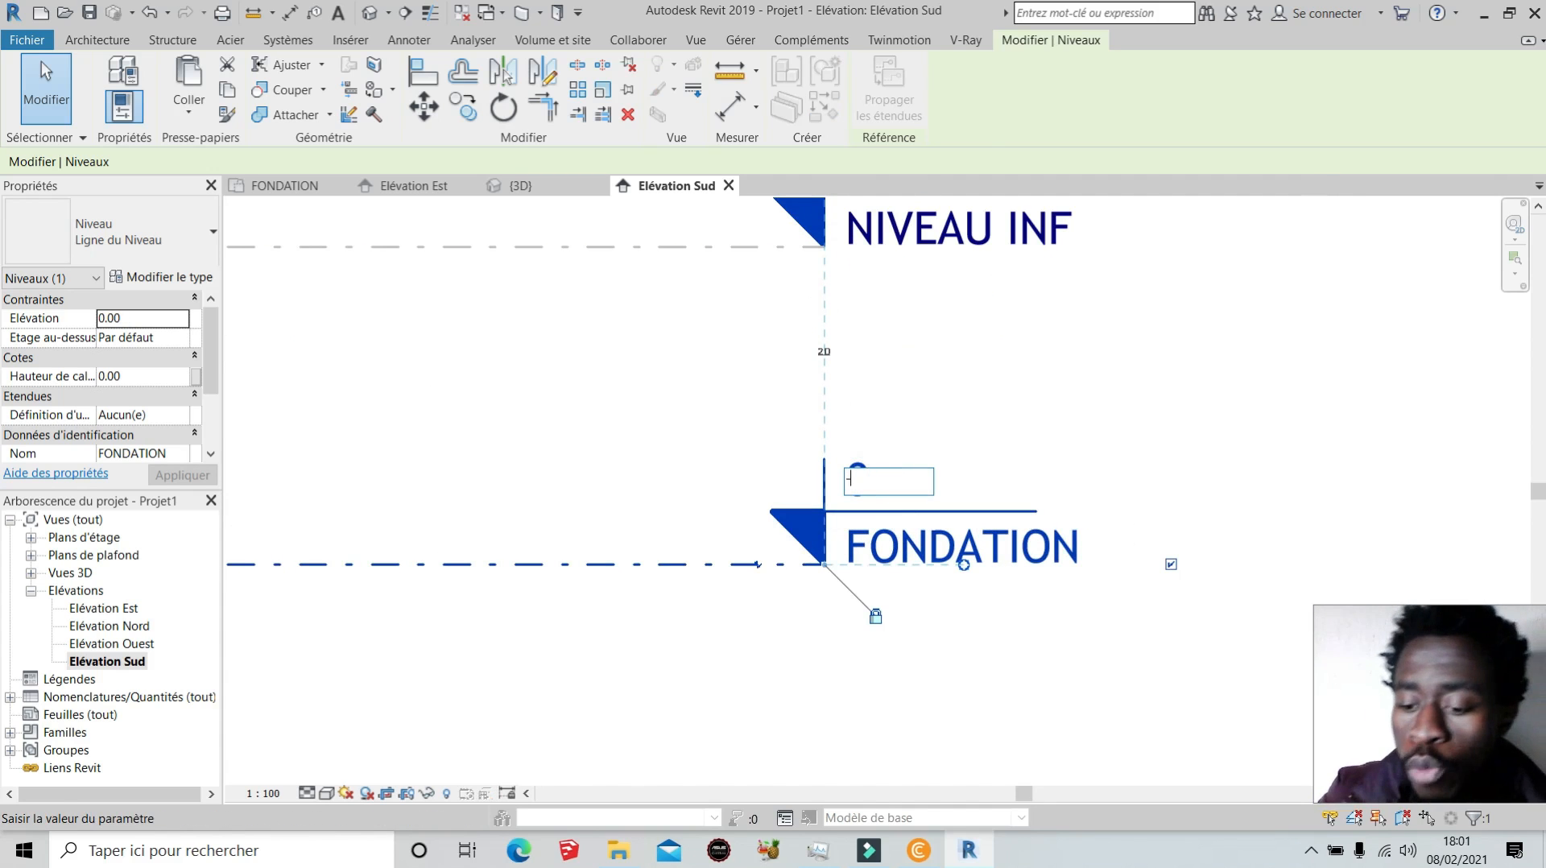
type("-400")
key("Return")
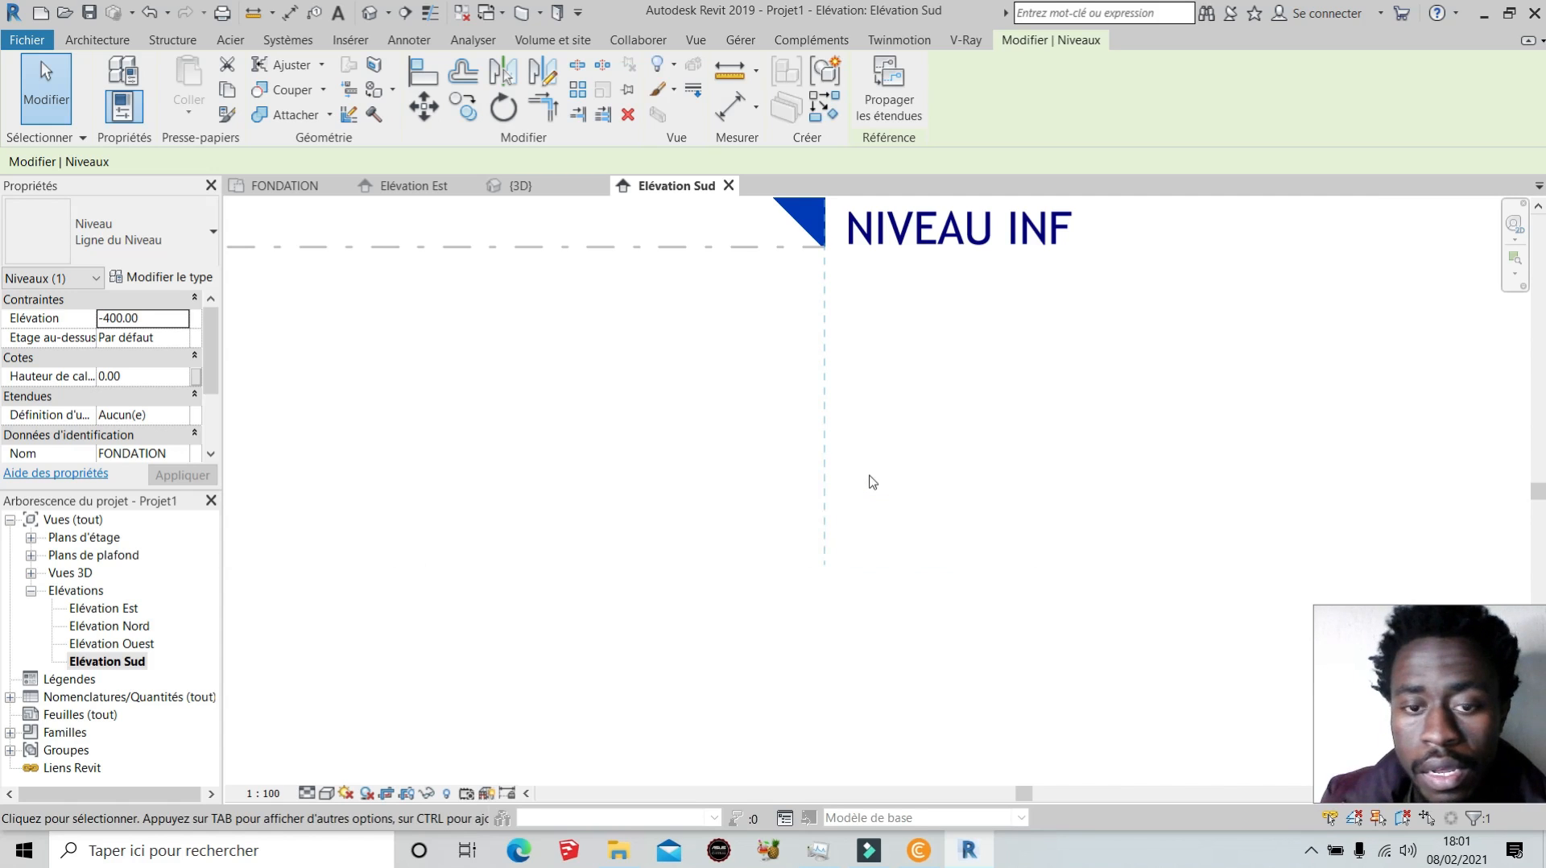
scroll(859, 451, "down", 5)
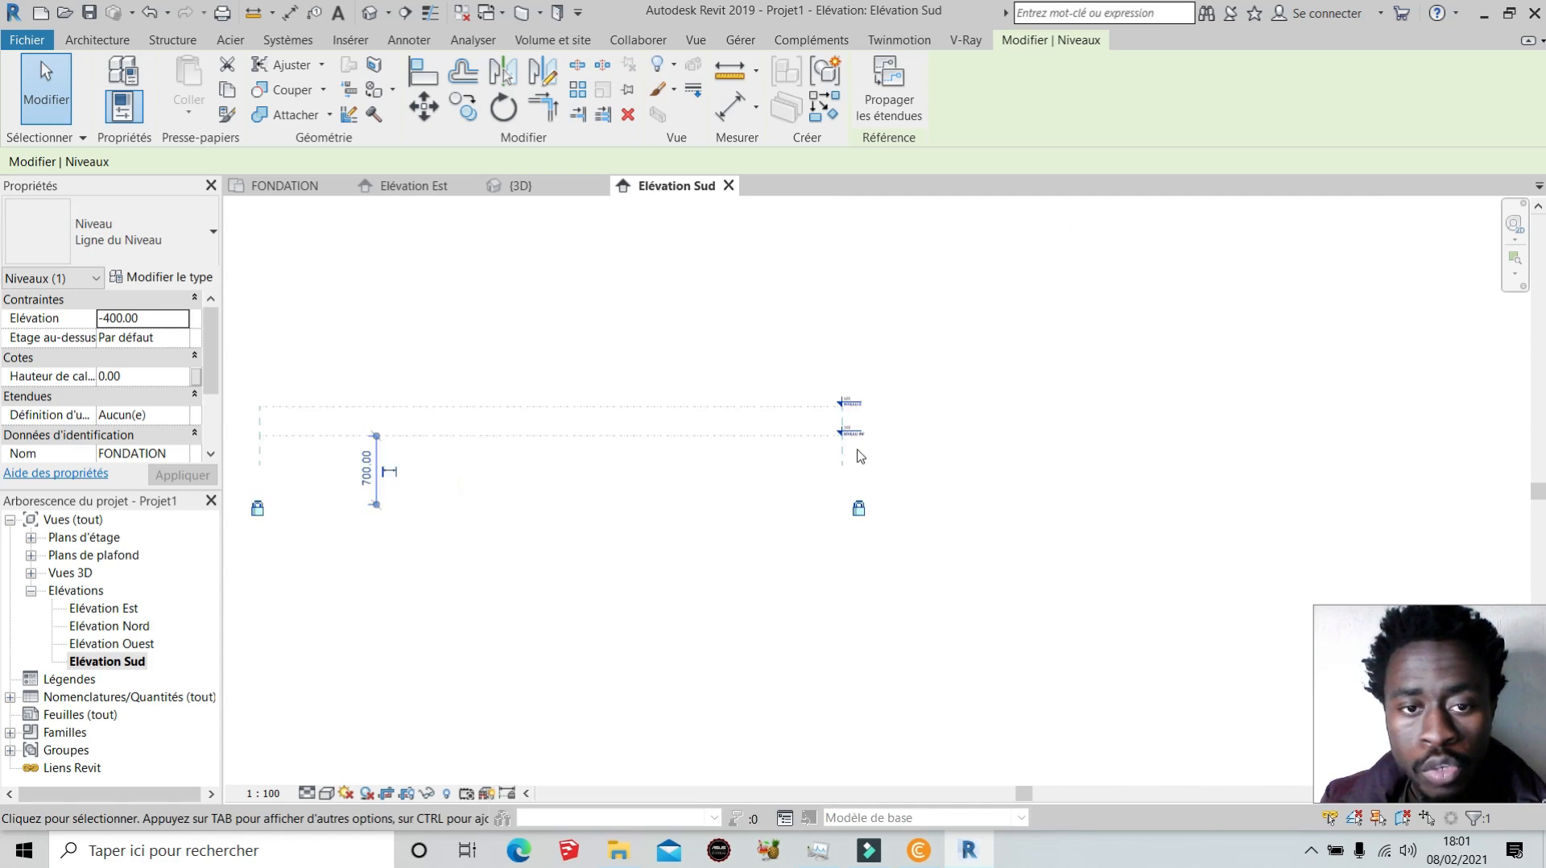
scroll(857, 453, "up", 3)
scroll(863, 454, "up", 2)
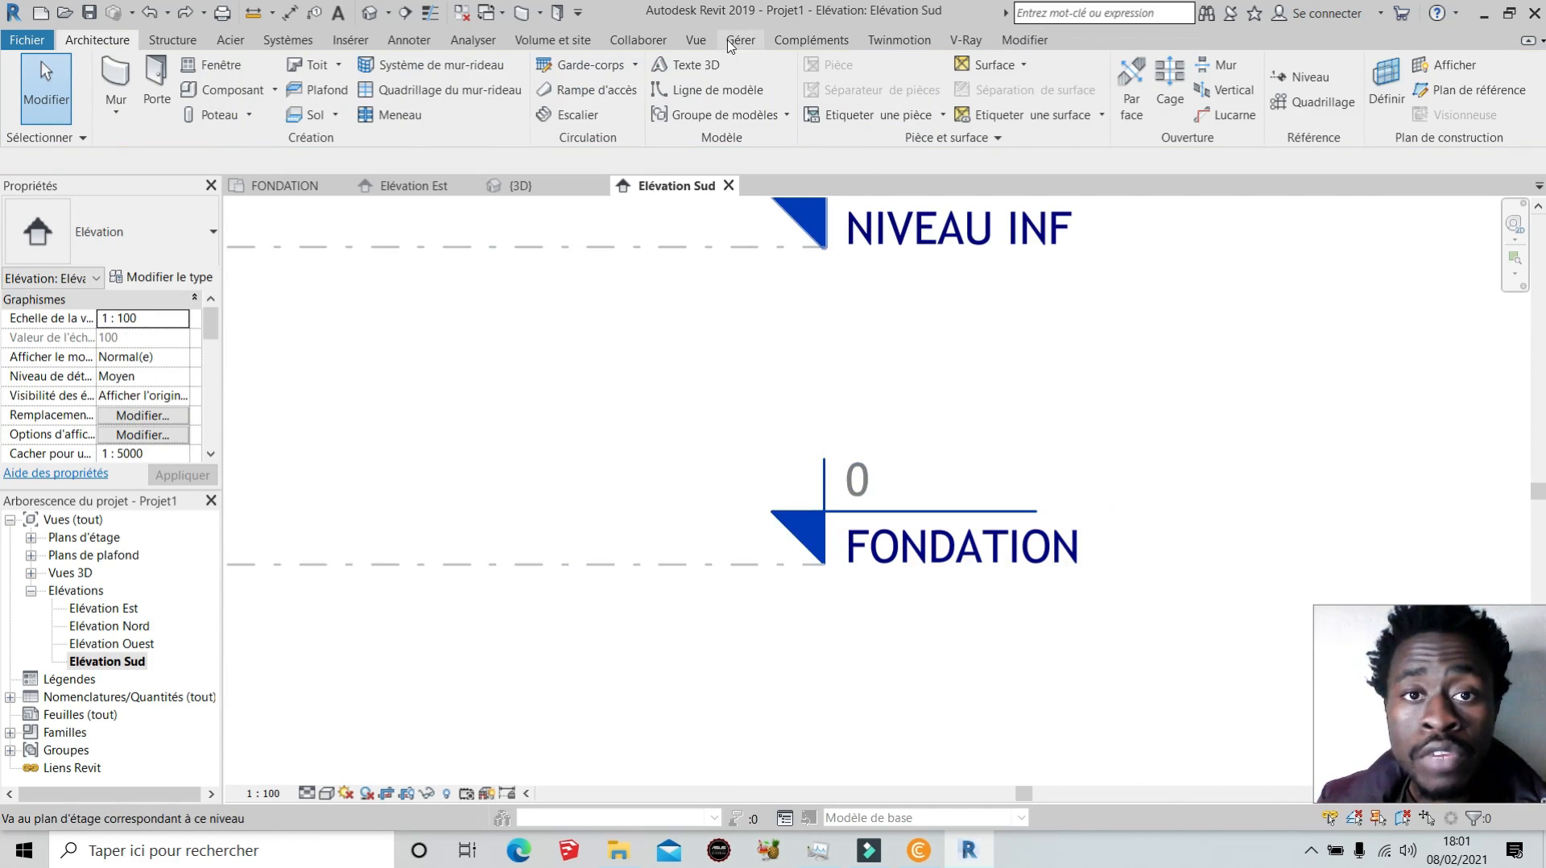
Check the format of the project's length unit, including its unit, rounding and symbol, and leave it as set.
left_click(730, 41)
left_click(213, 116)
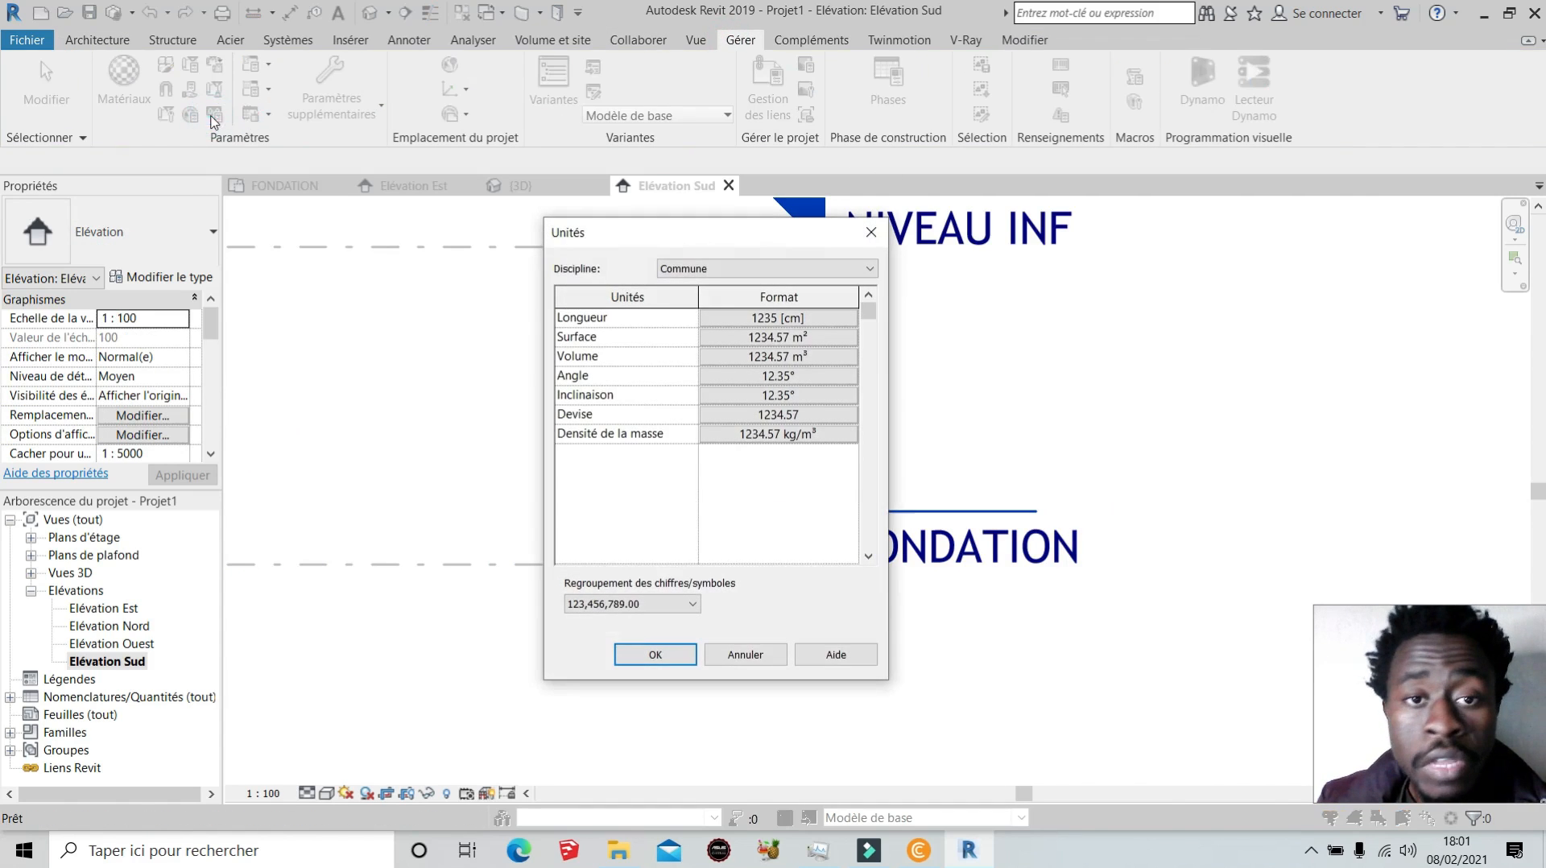
left_click(753, 318)
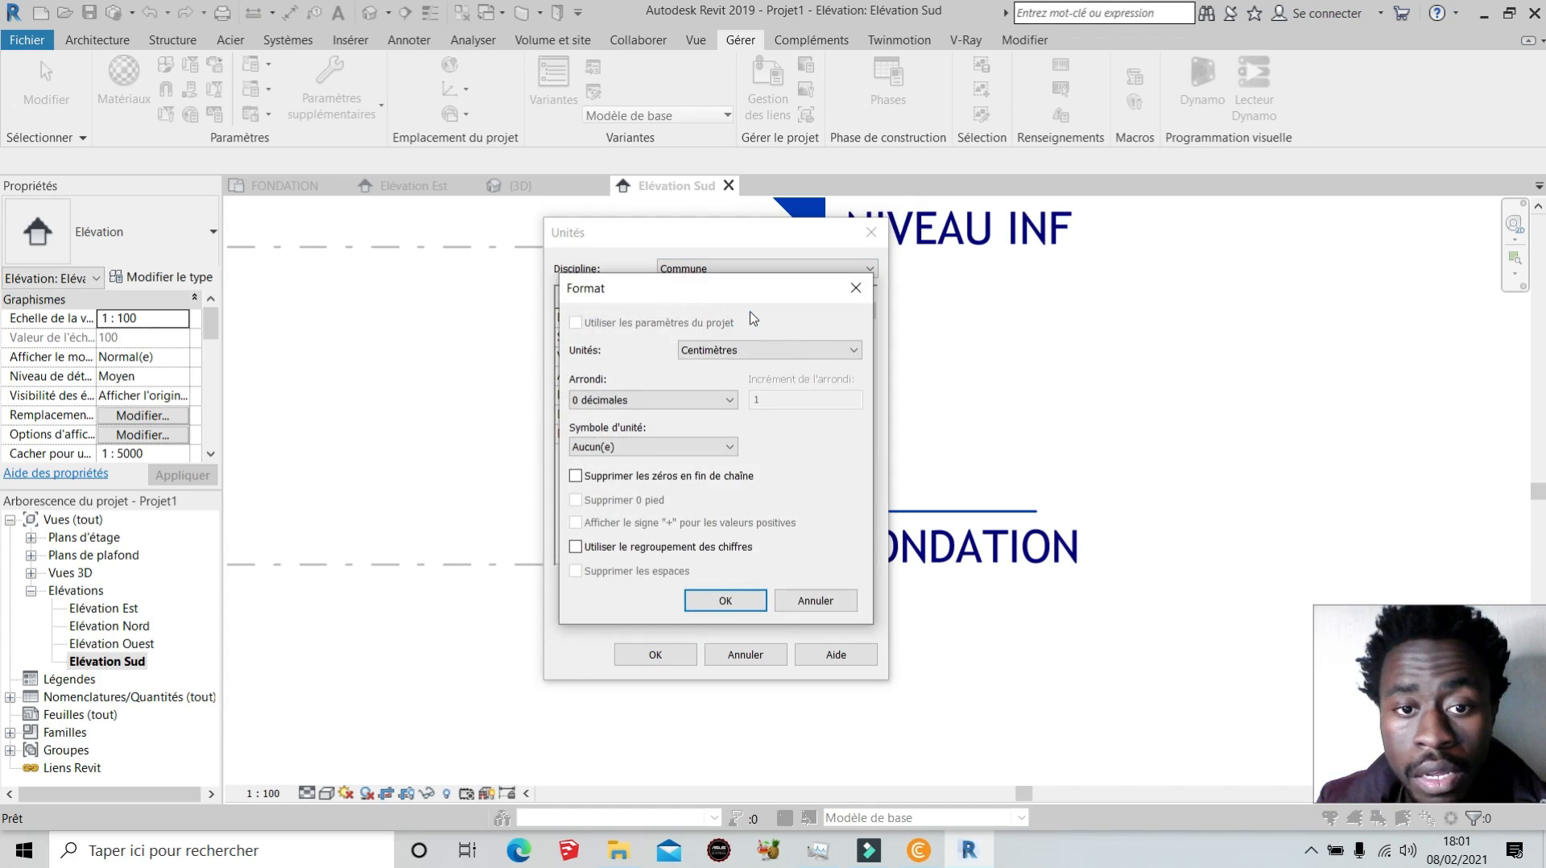
left_click(706, 605)
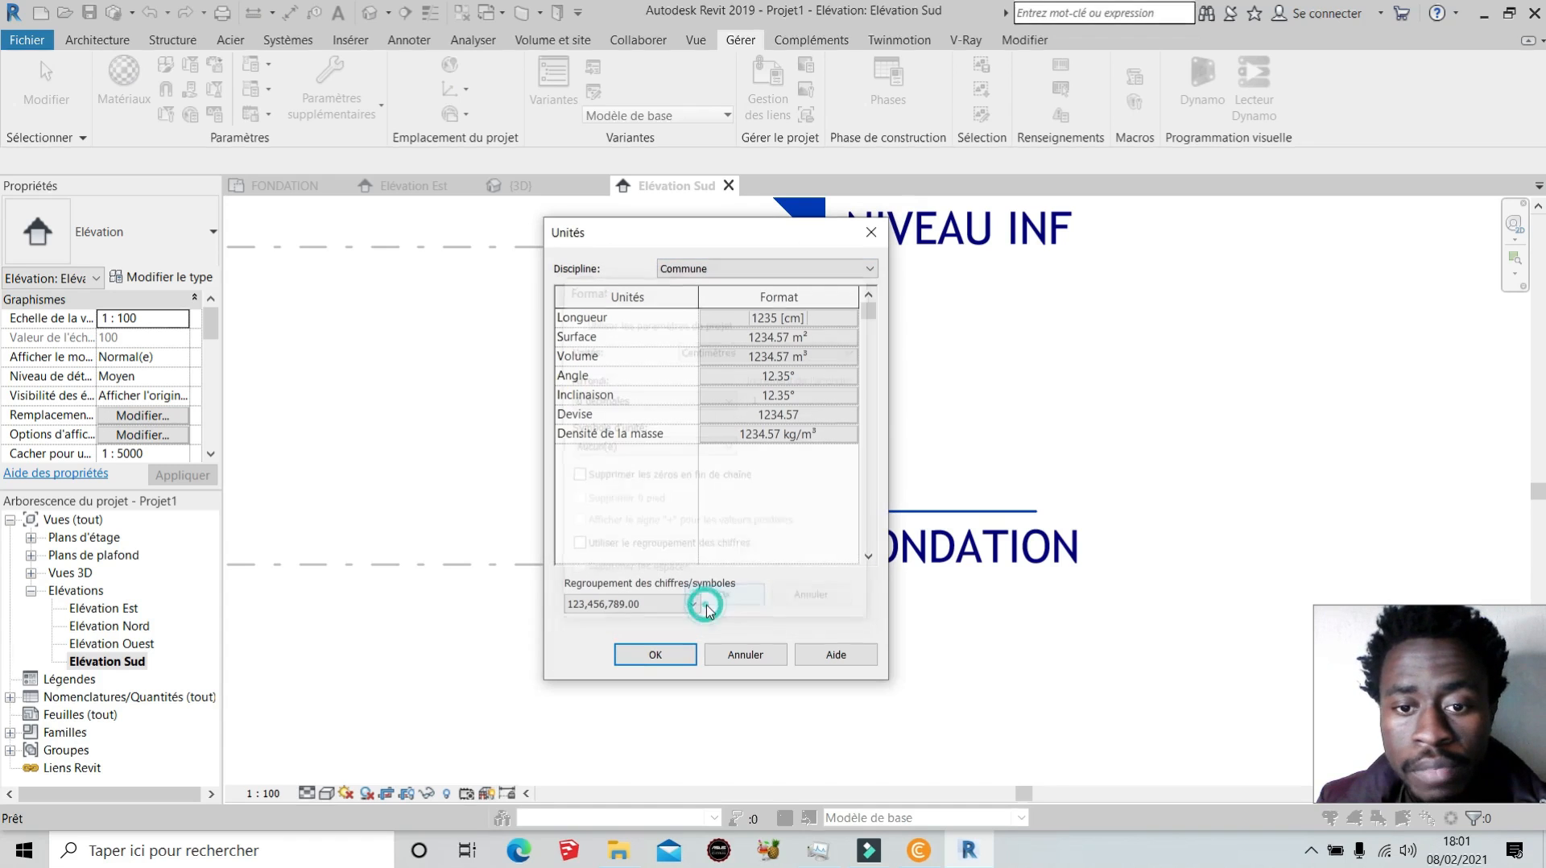
left_click(644, 654)
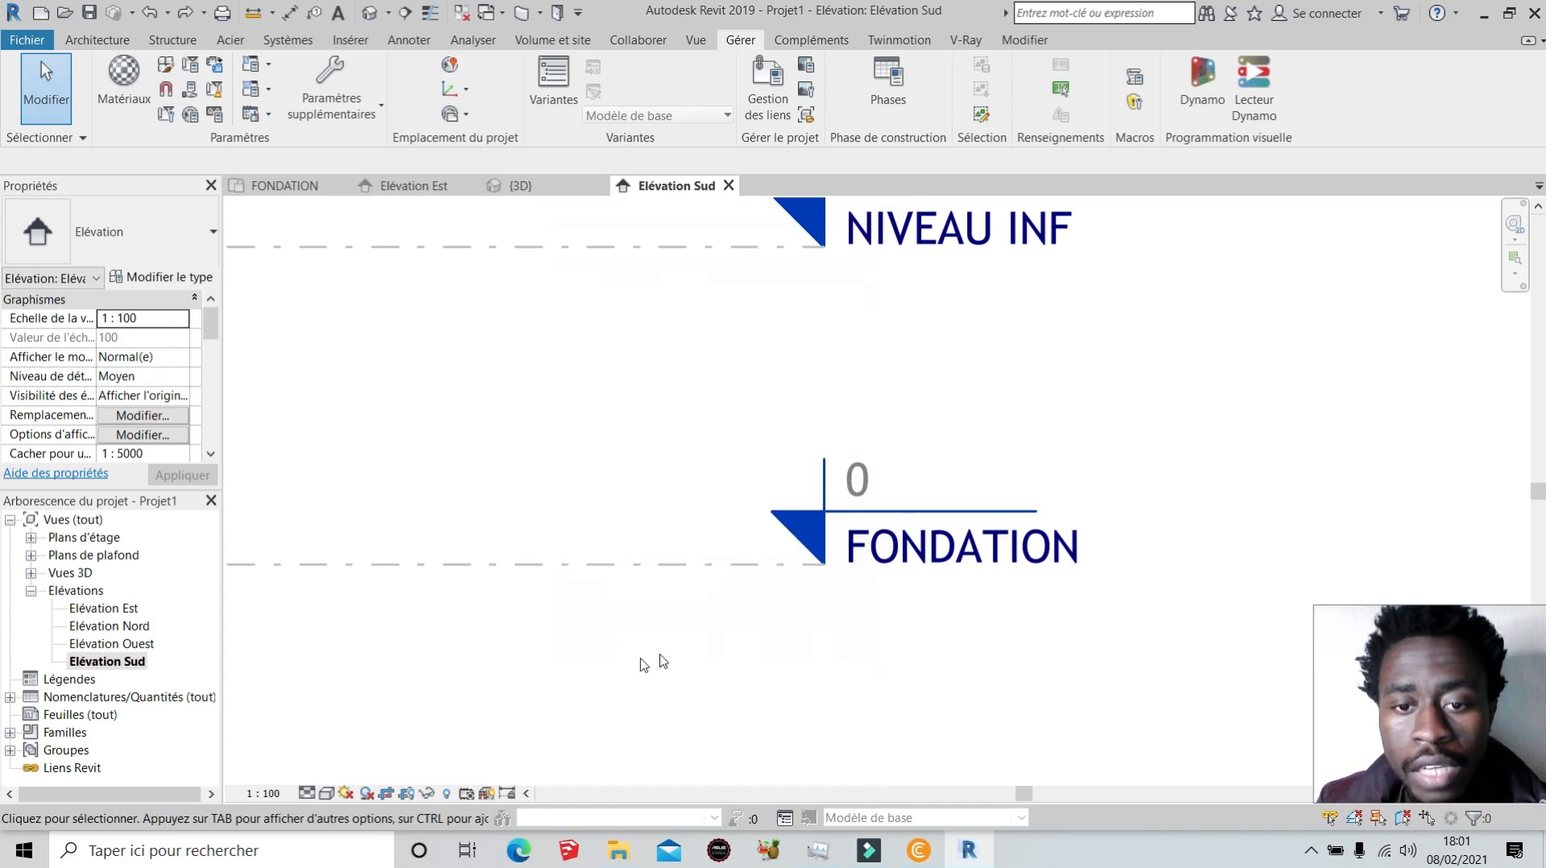
Set the FONDATION level's elevation to -300.
left_click(869, 485)
left_click(859, 481)
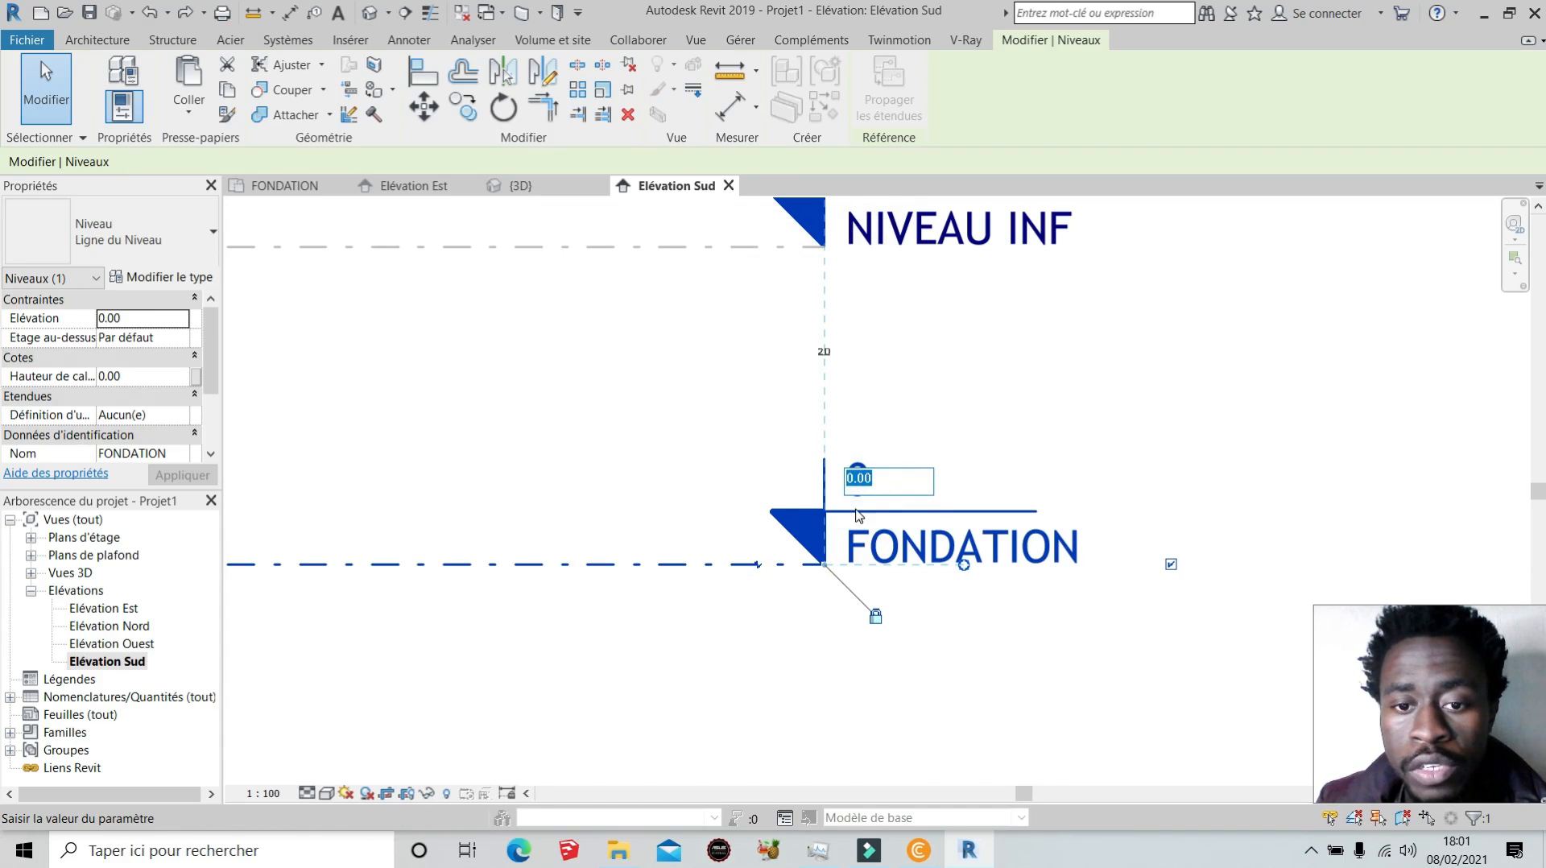
scroll(858, 515, "down", 2)
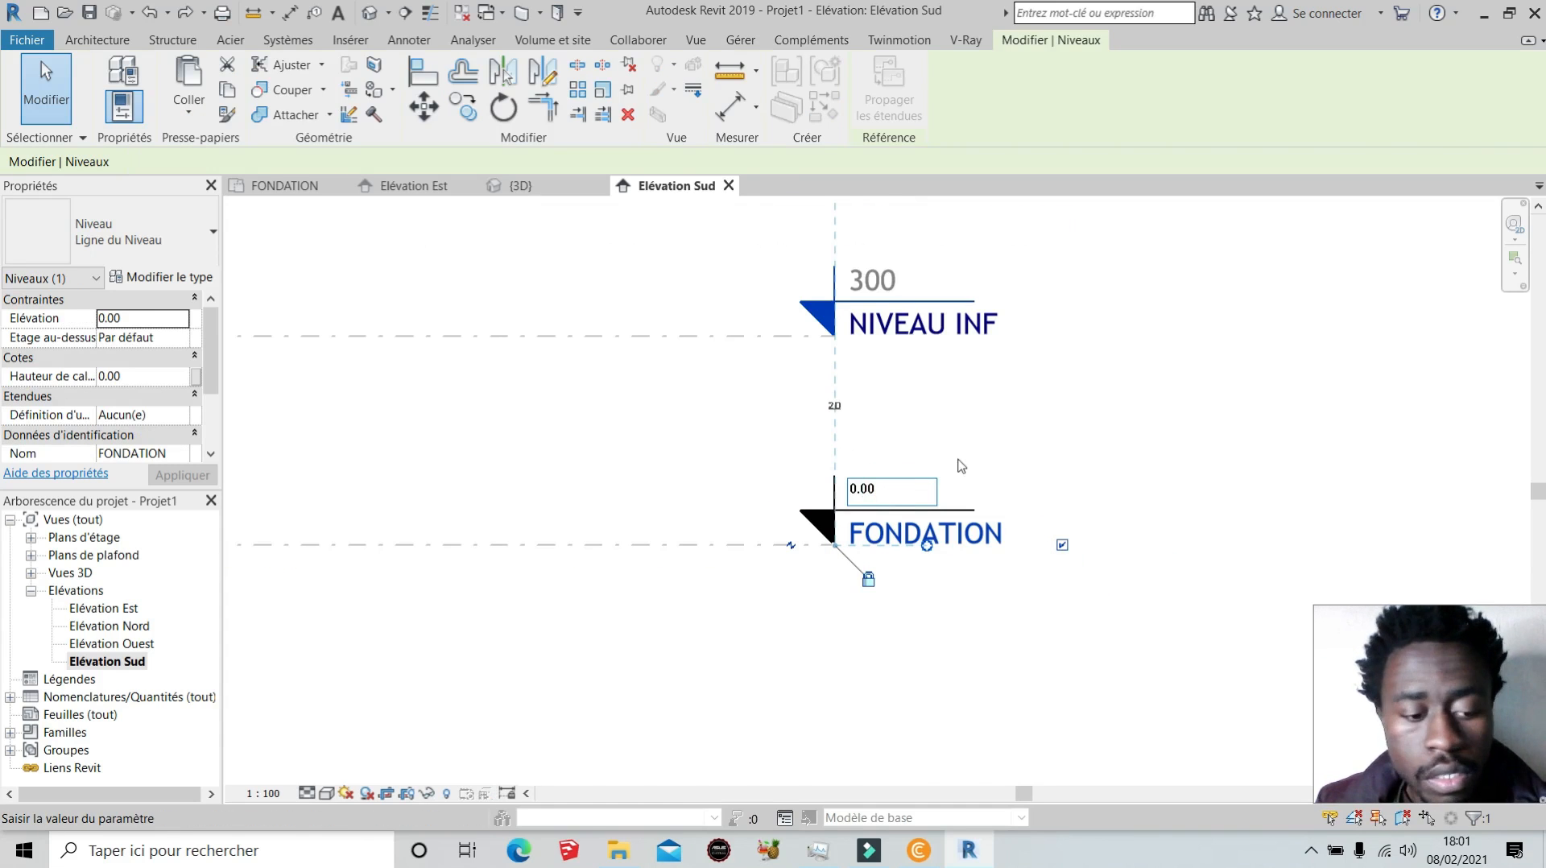
key("BackSpace")
key("BackSpace")
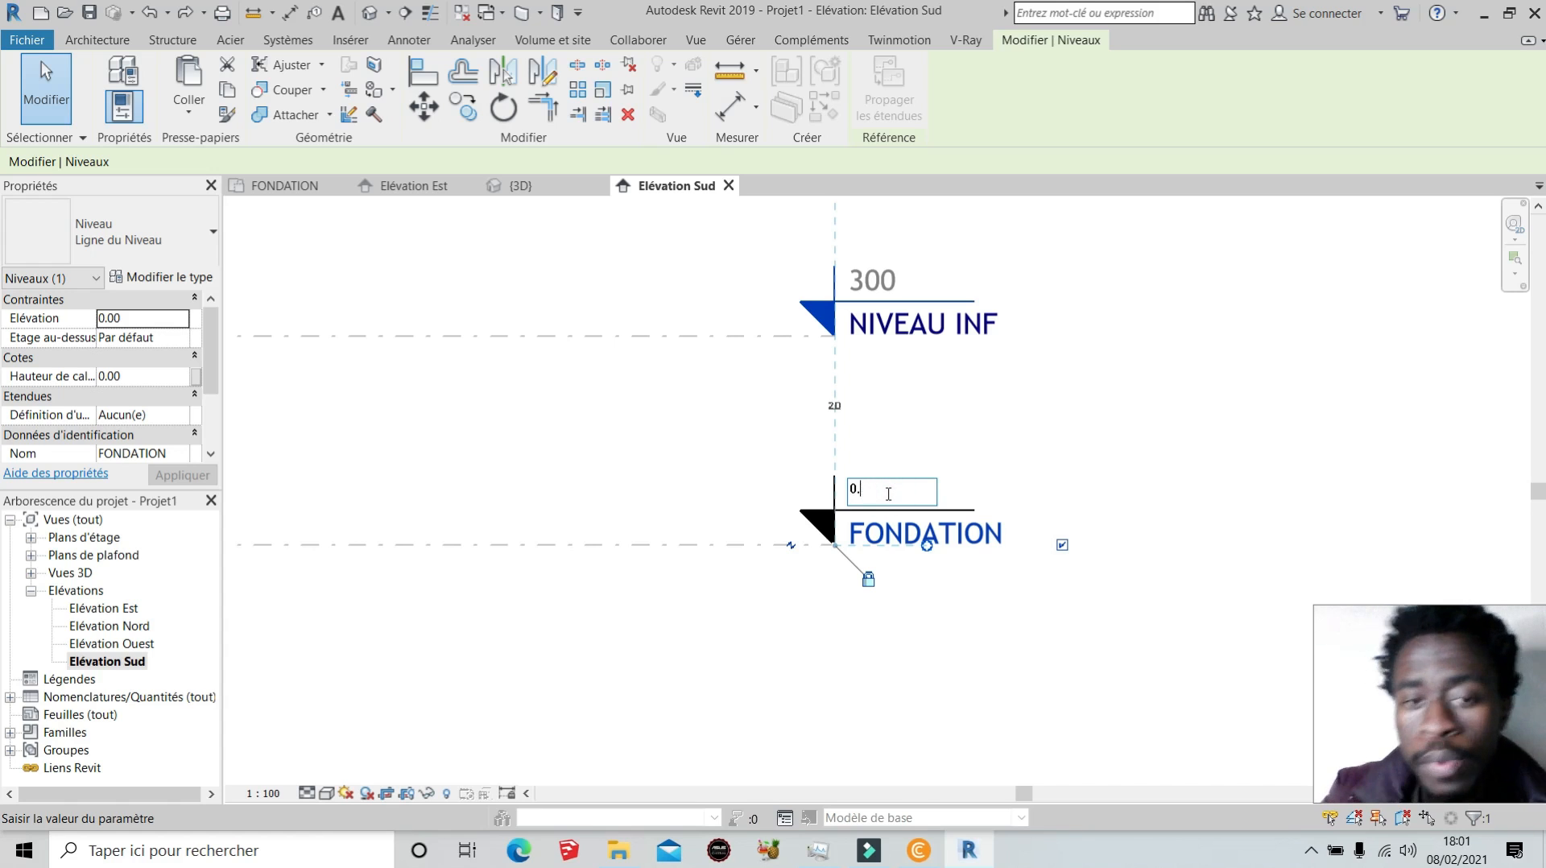
type("-300")
key("Return")
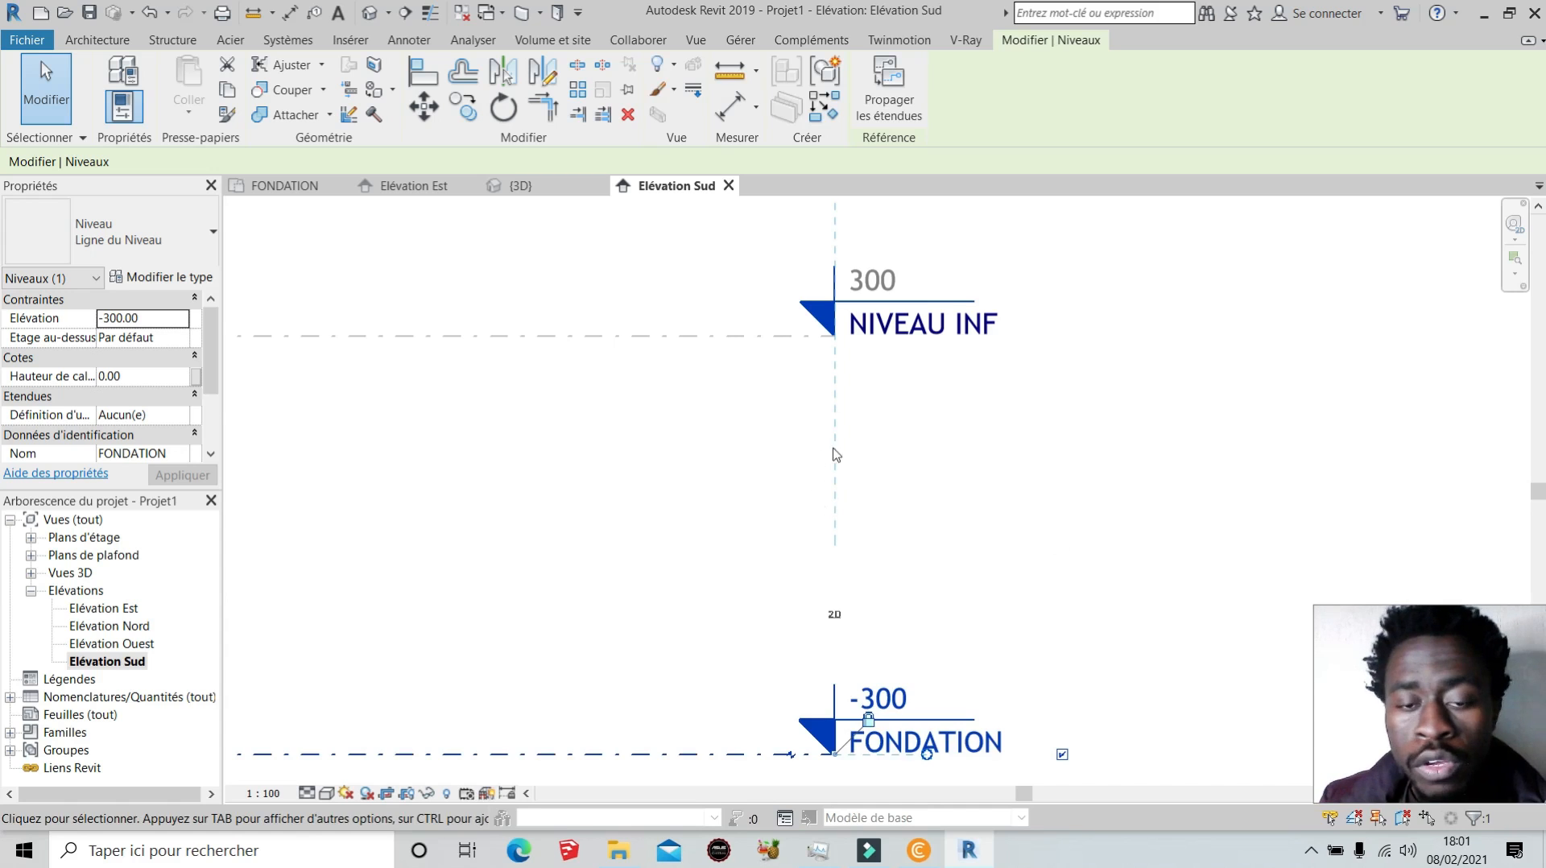
scroll(834, 455, "down", 1)
scroll(829, 580, "up", 4)
scroll(829, 544, "down", 2)
scroll(852, 628, "up", 4)
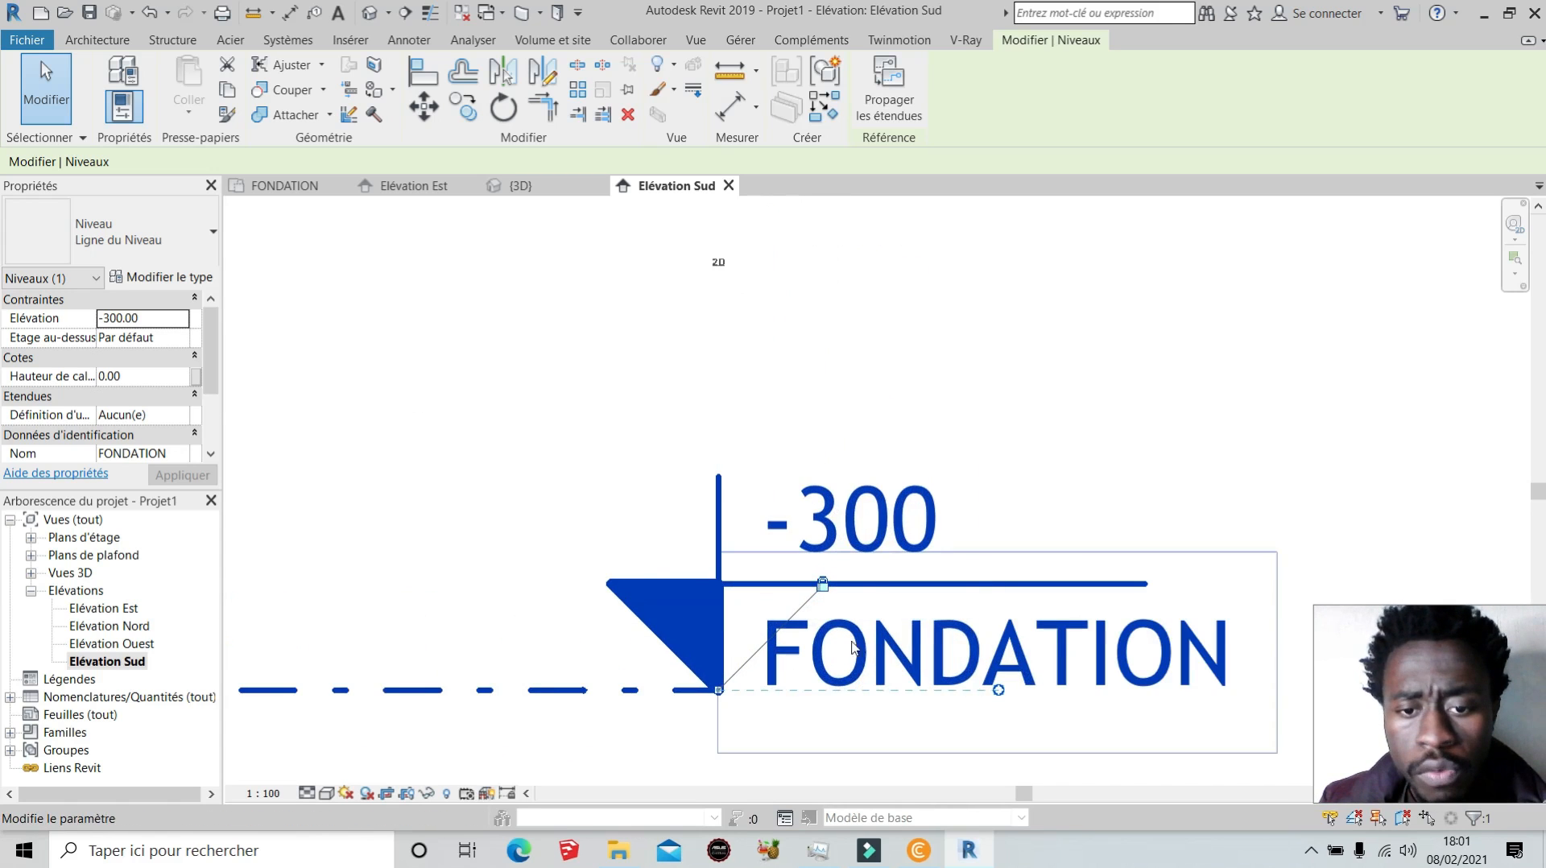
Try setting the FONDATION level's elevation to -400 and undo the change.
left_click(830, 513)
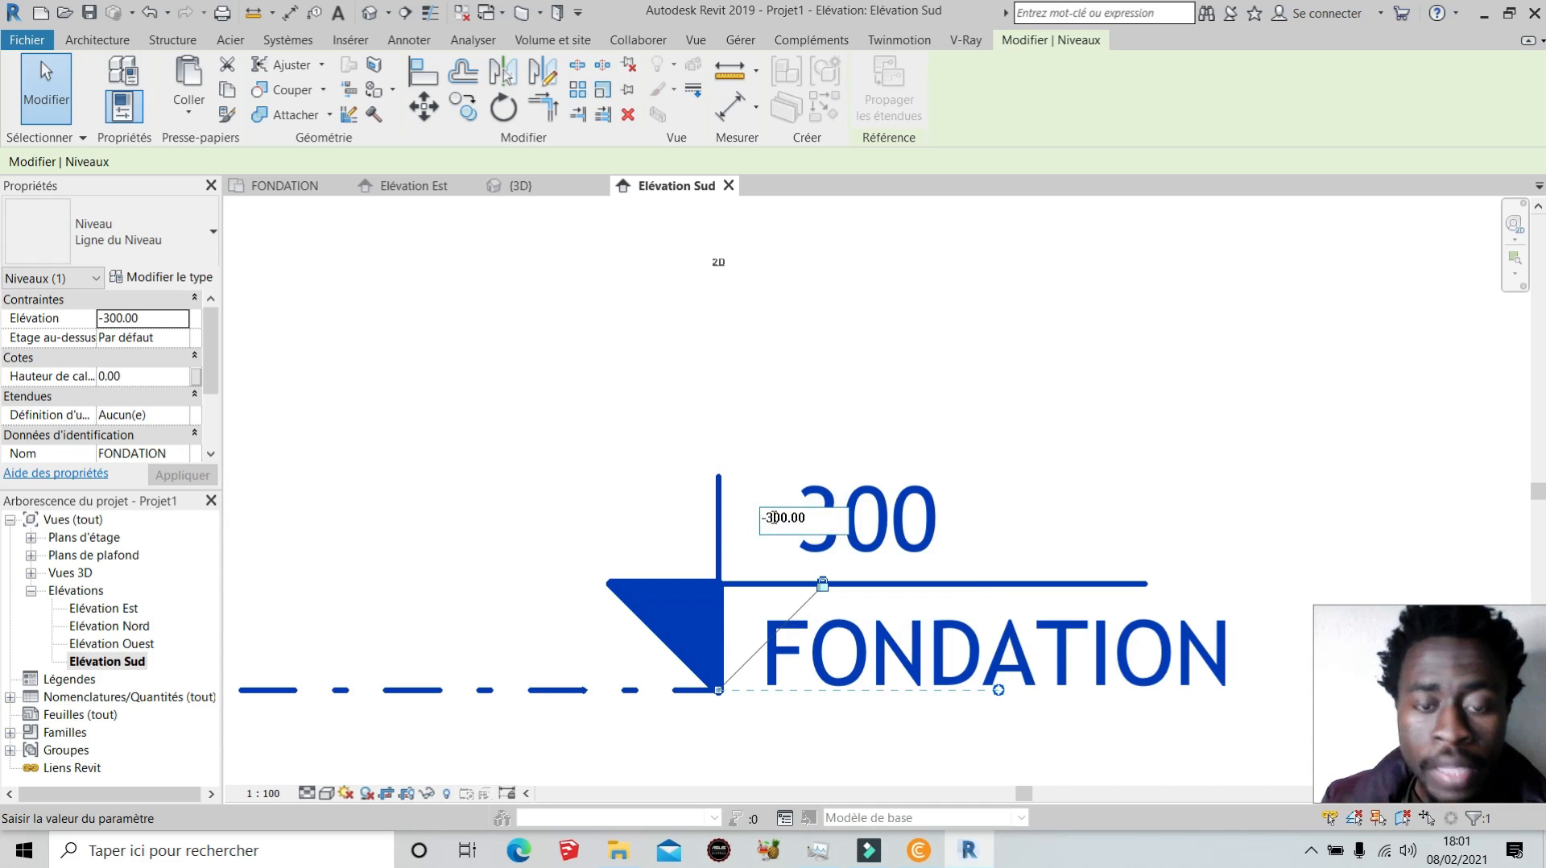
key("BackSpace")
key("Return")
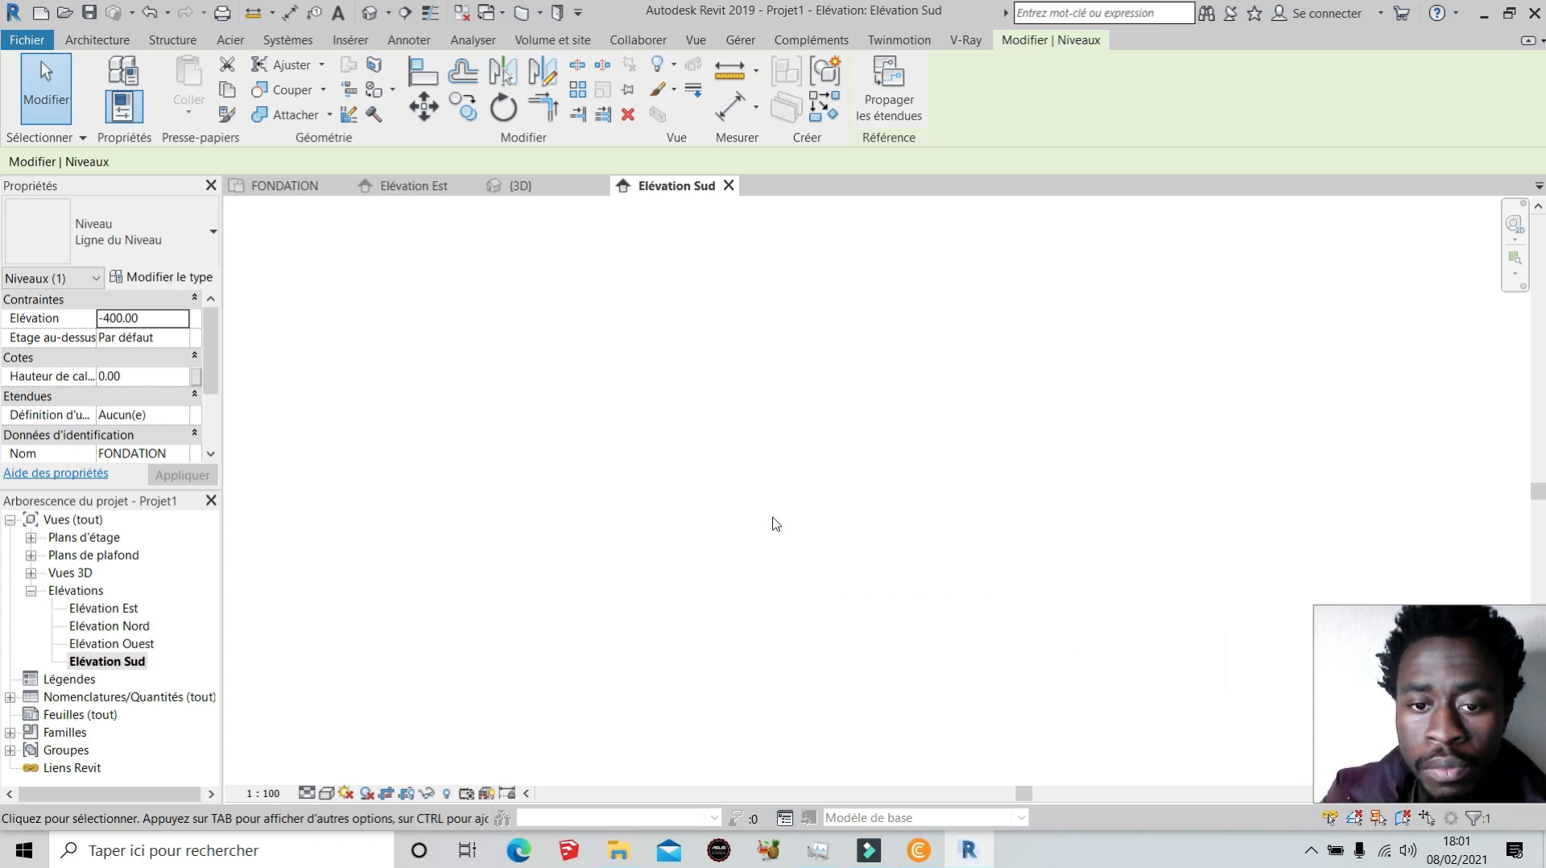
scroll(797, 511, "down", 5)
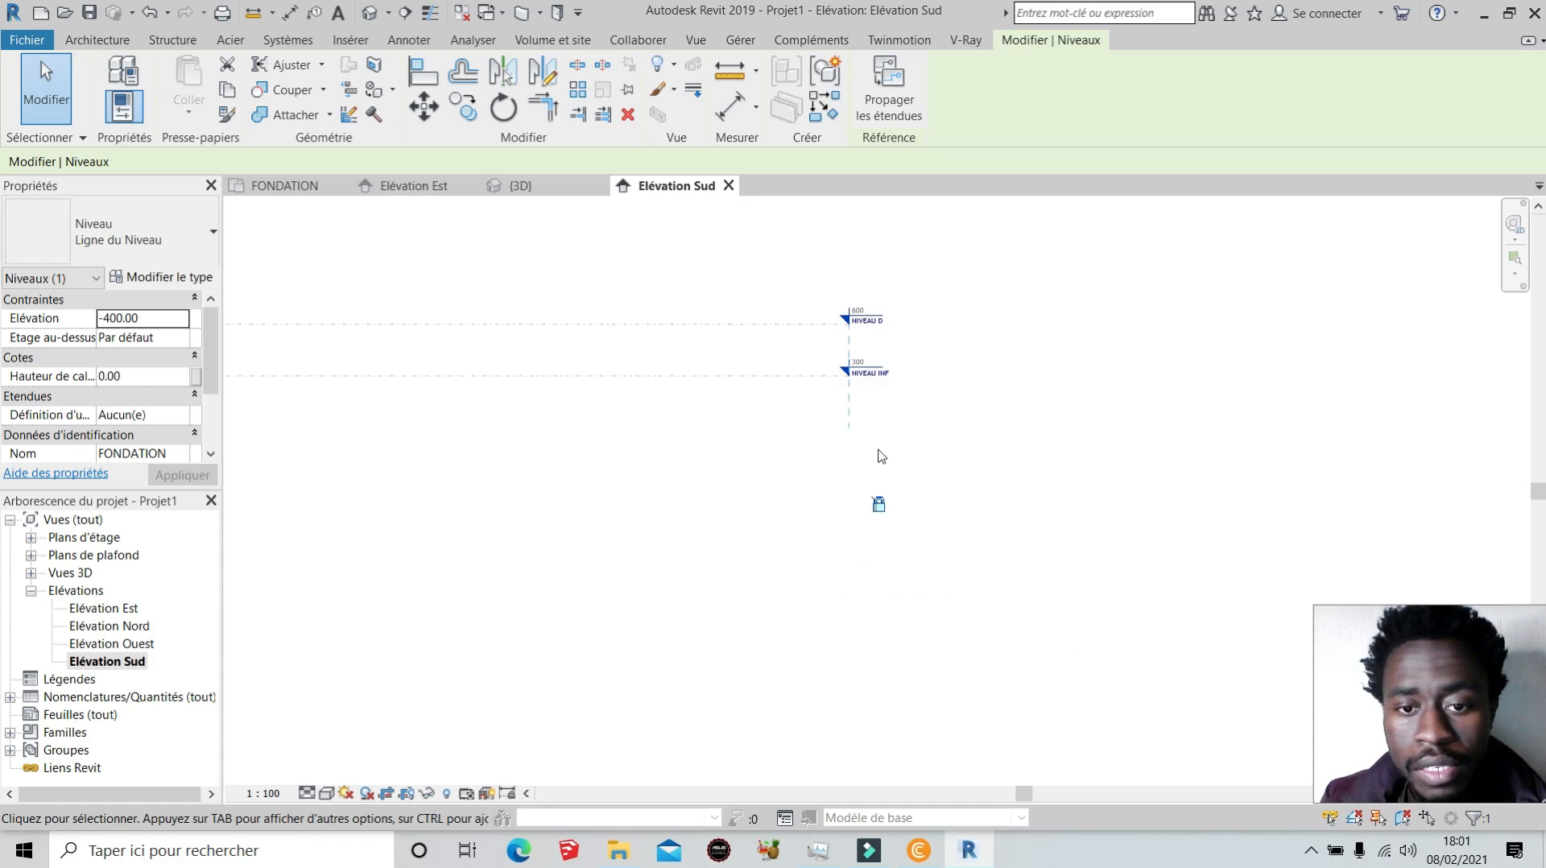
scroll(921, 436, "down", 3)
scroll(858, 420, "up", 1)
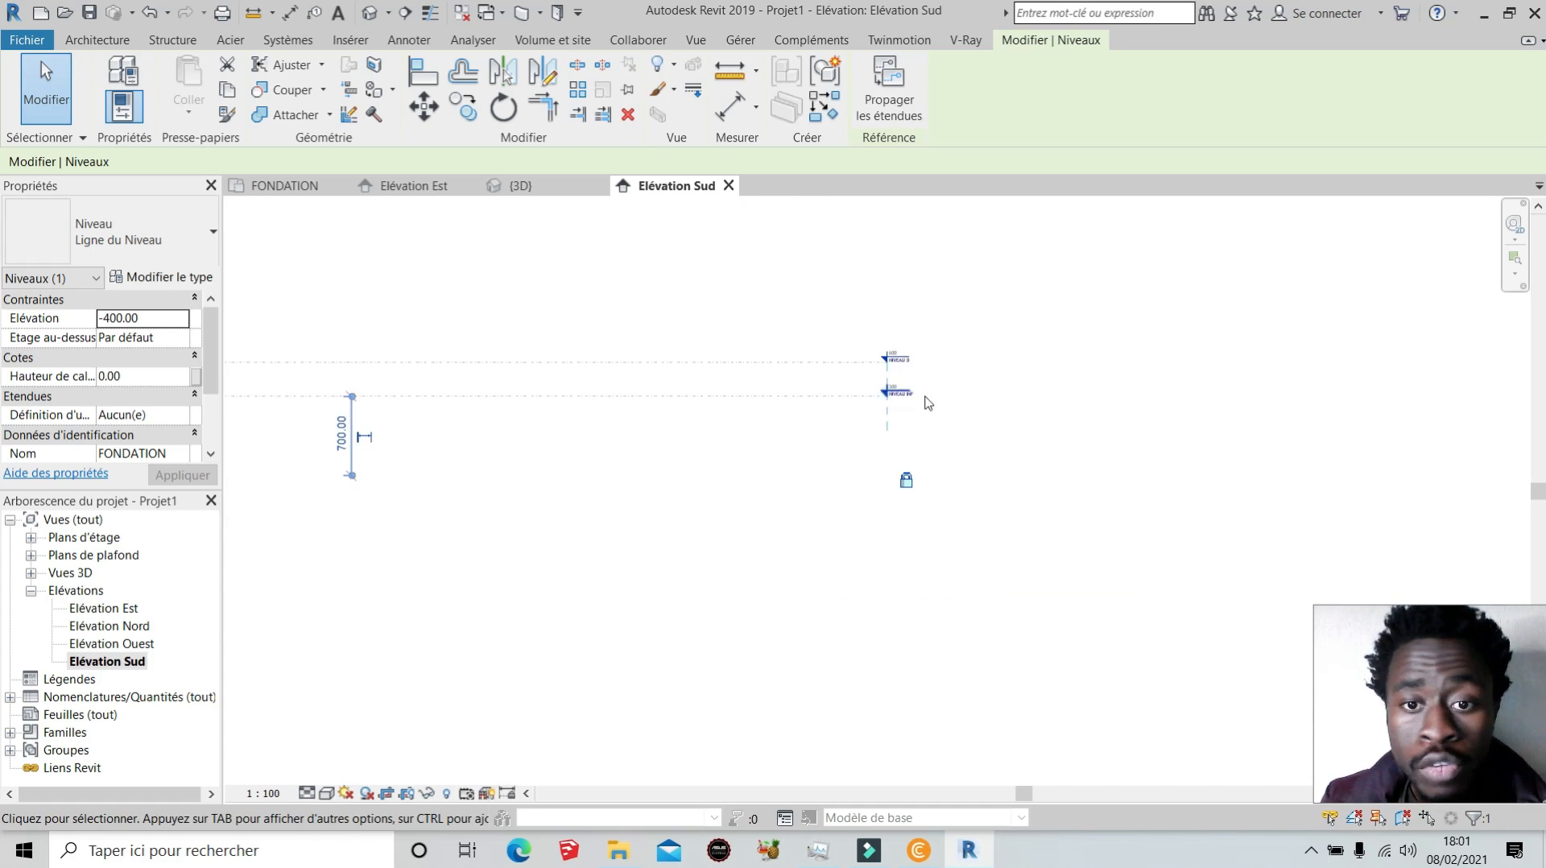
key("ctrl+z")
scroll(899, 458, "up", 11)
scroll(817, 518, "down", 10)
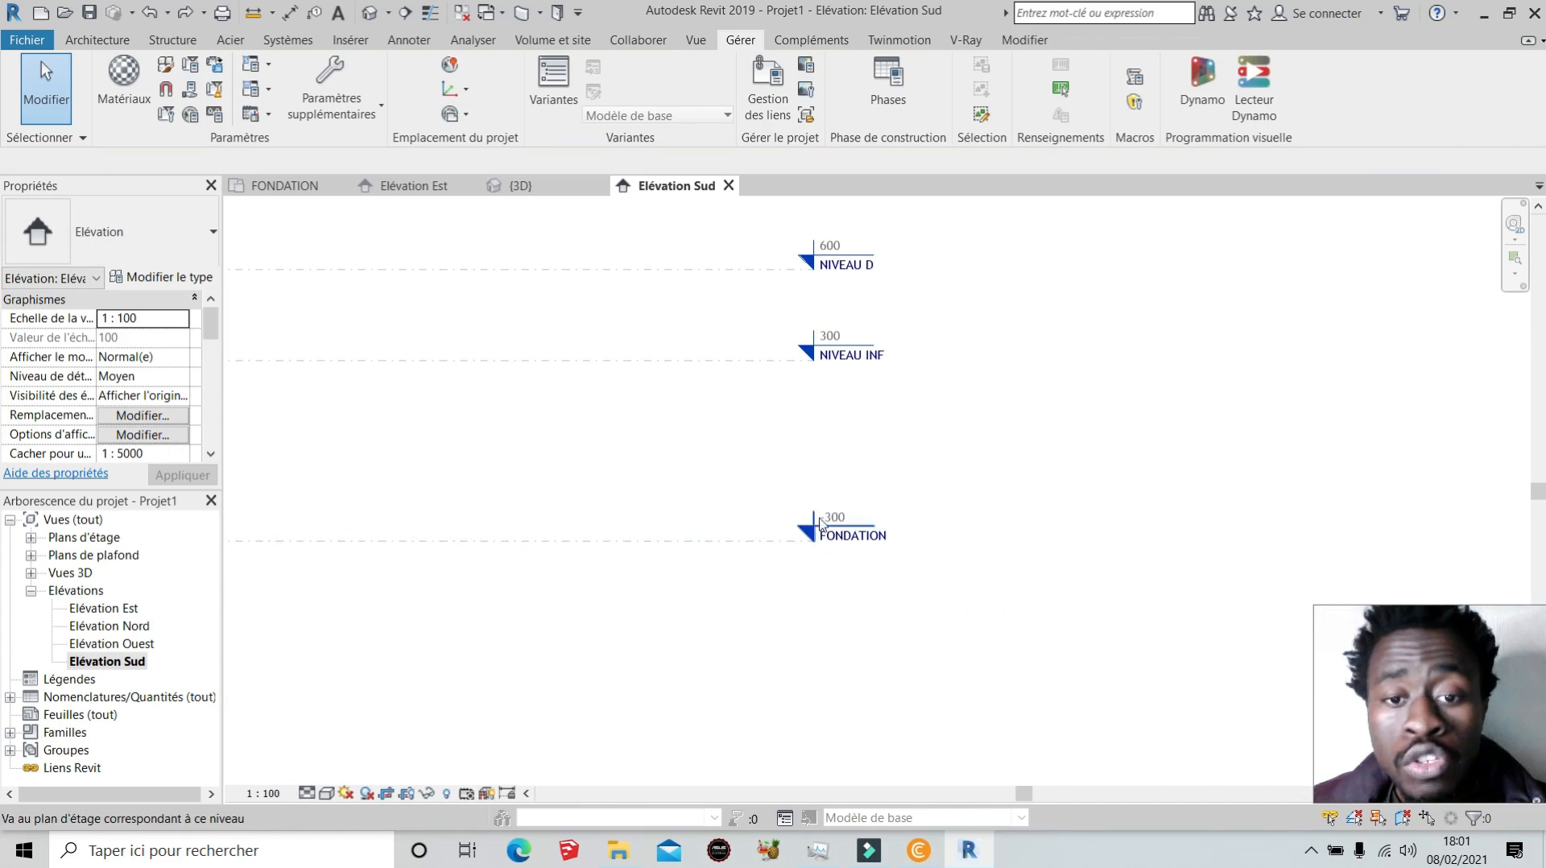
Set the elevation of the NIVEAU INF level to -200 in the south elevation.
scroll(675, 528, "up", 1)
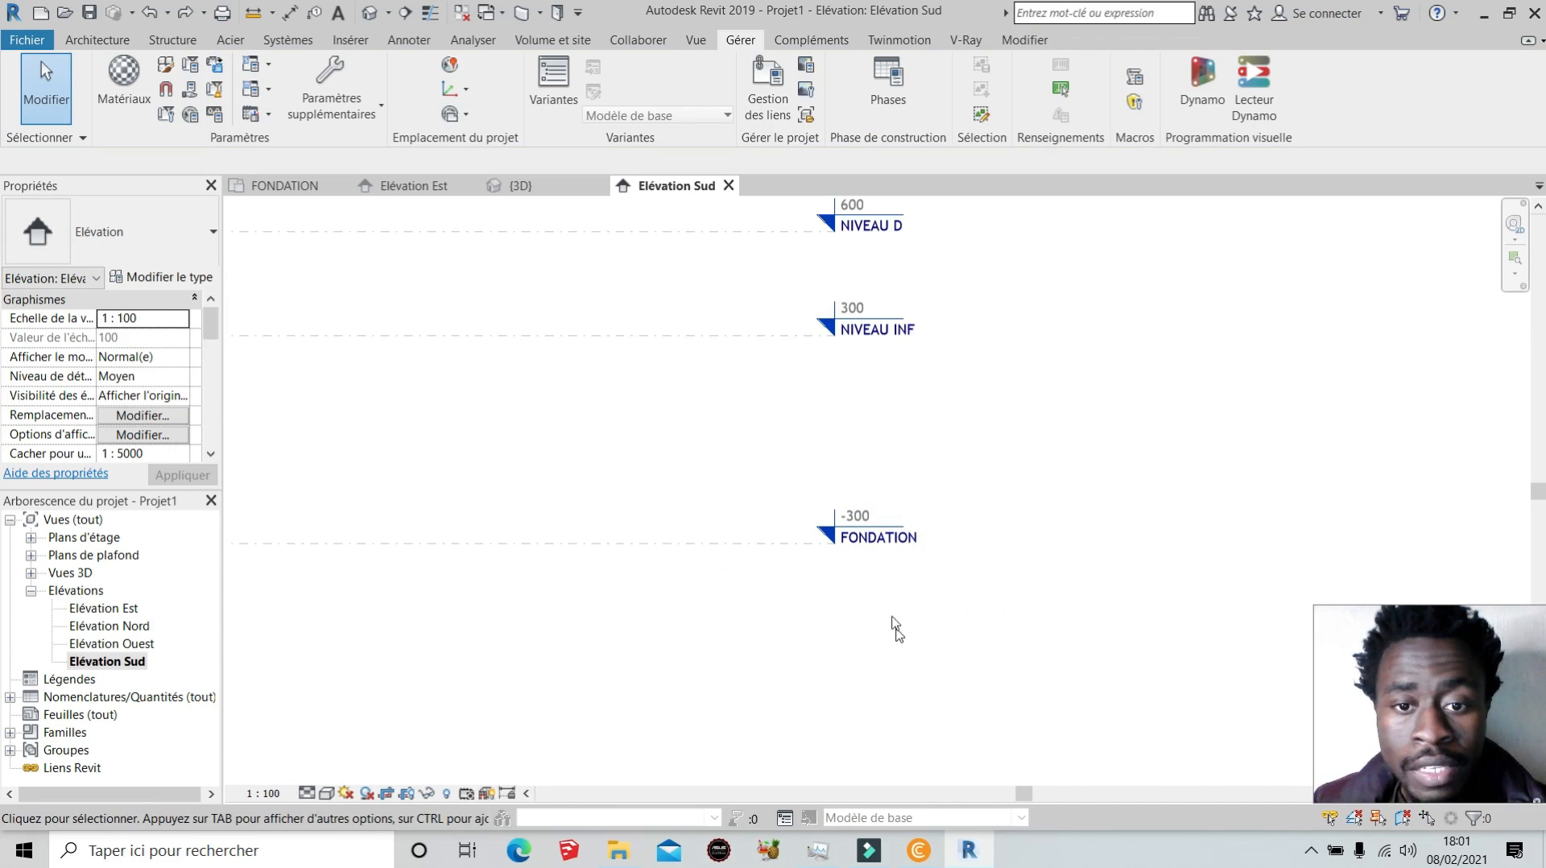
scroll(854, 310, "up", 2)
left_click(846, 324)
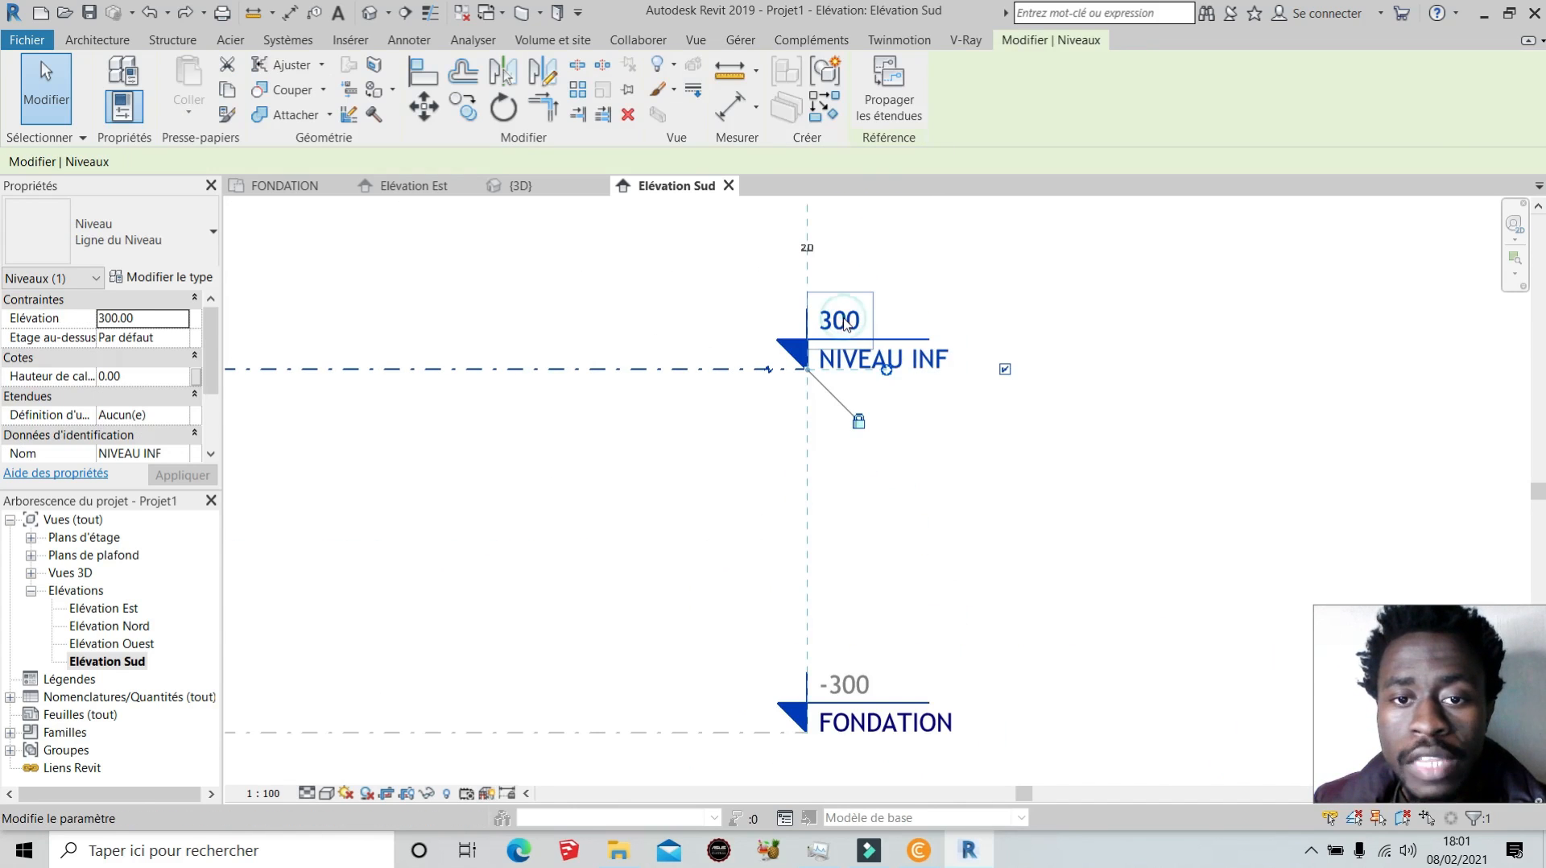
left_click(858, 326)
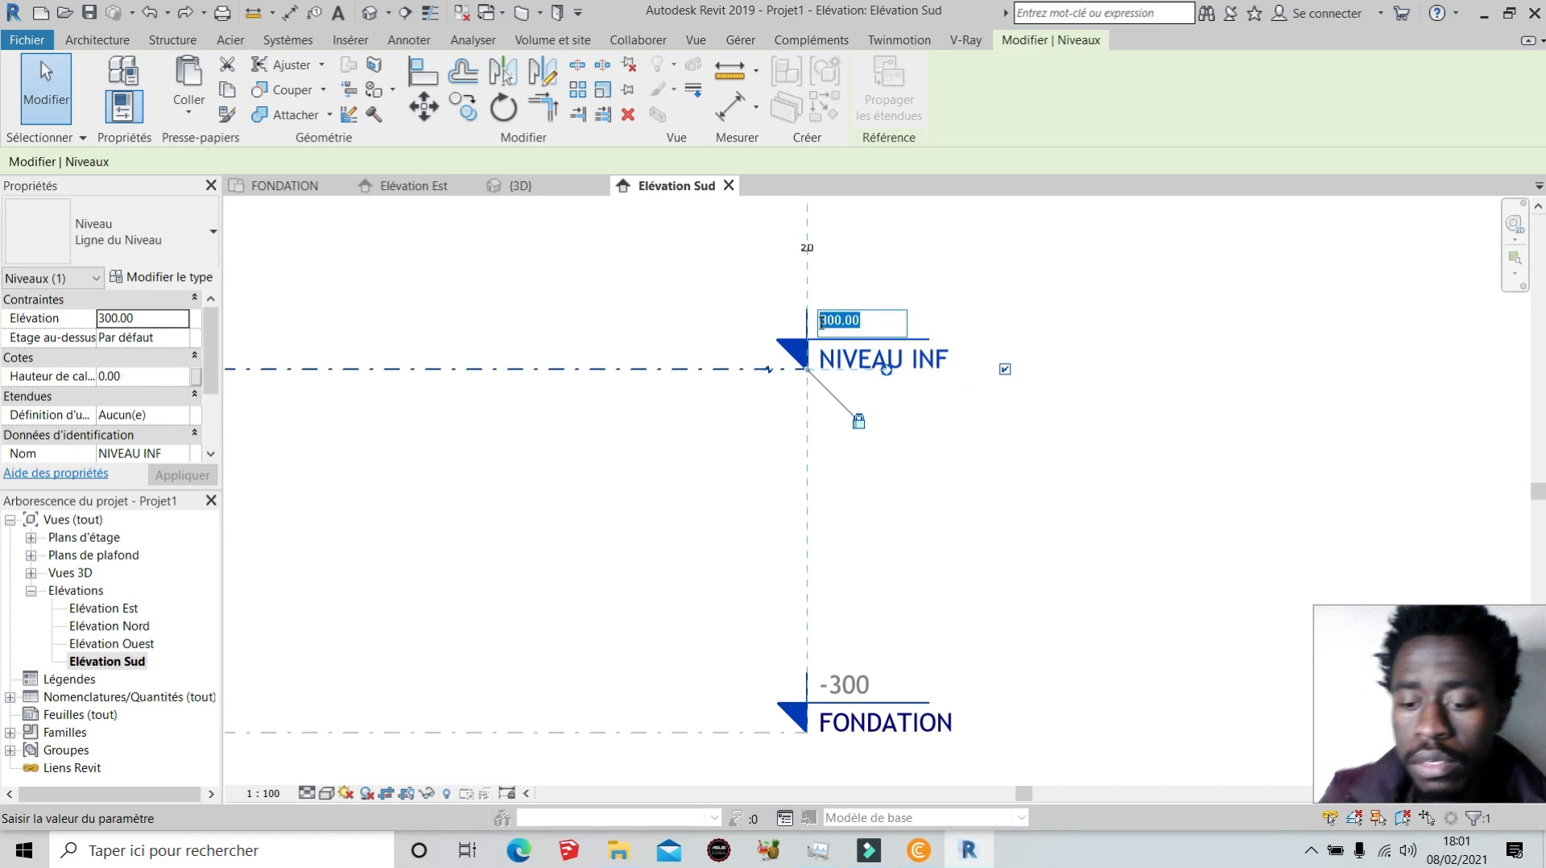
key("BackSpace")
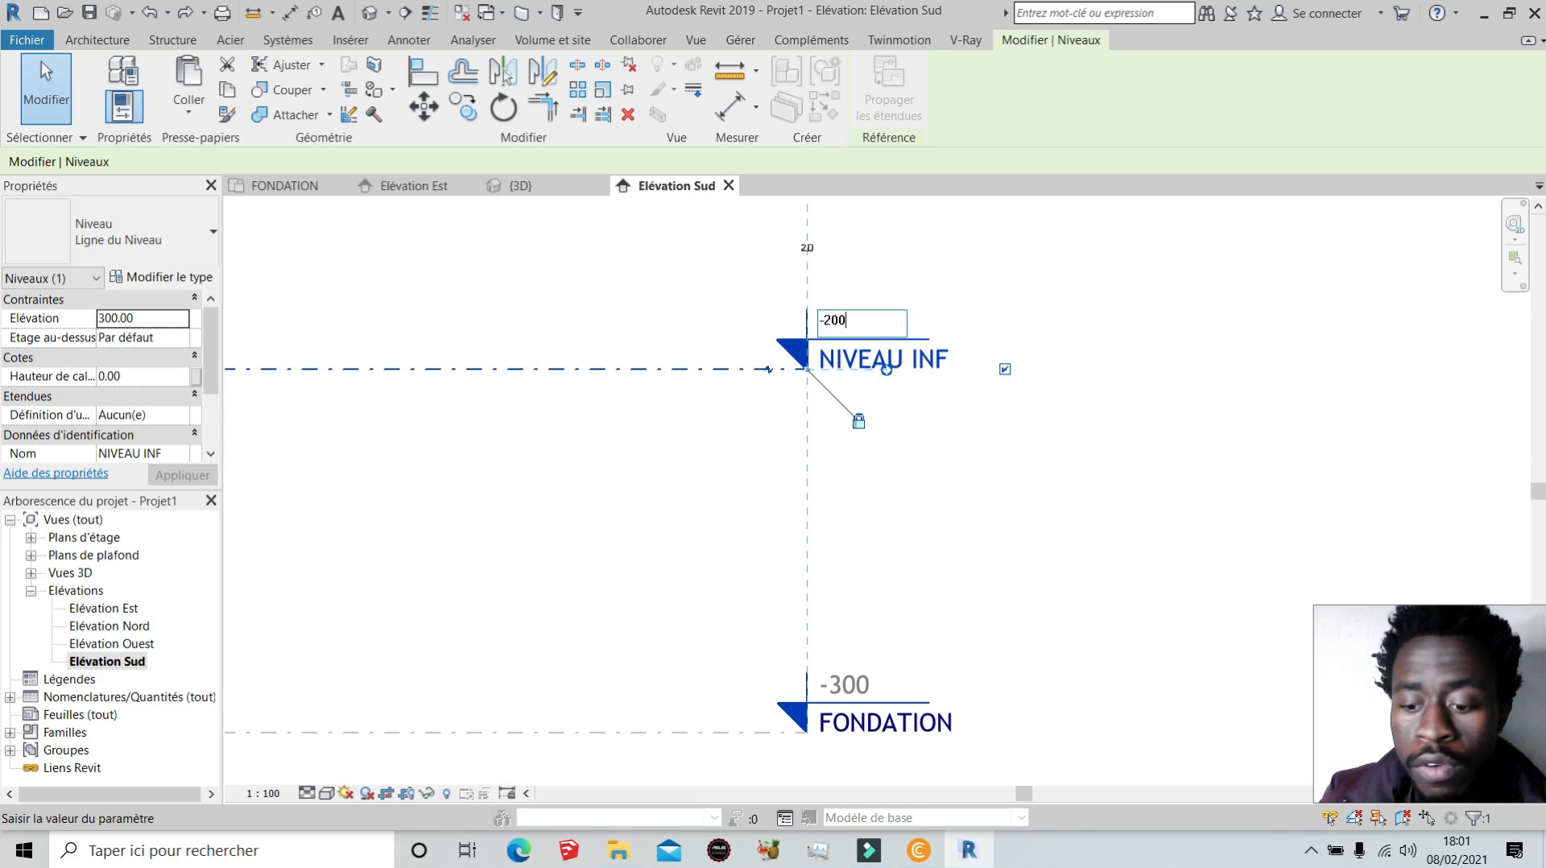
key("Return")
scroll(927, 385, "down", 4)
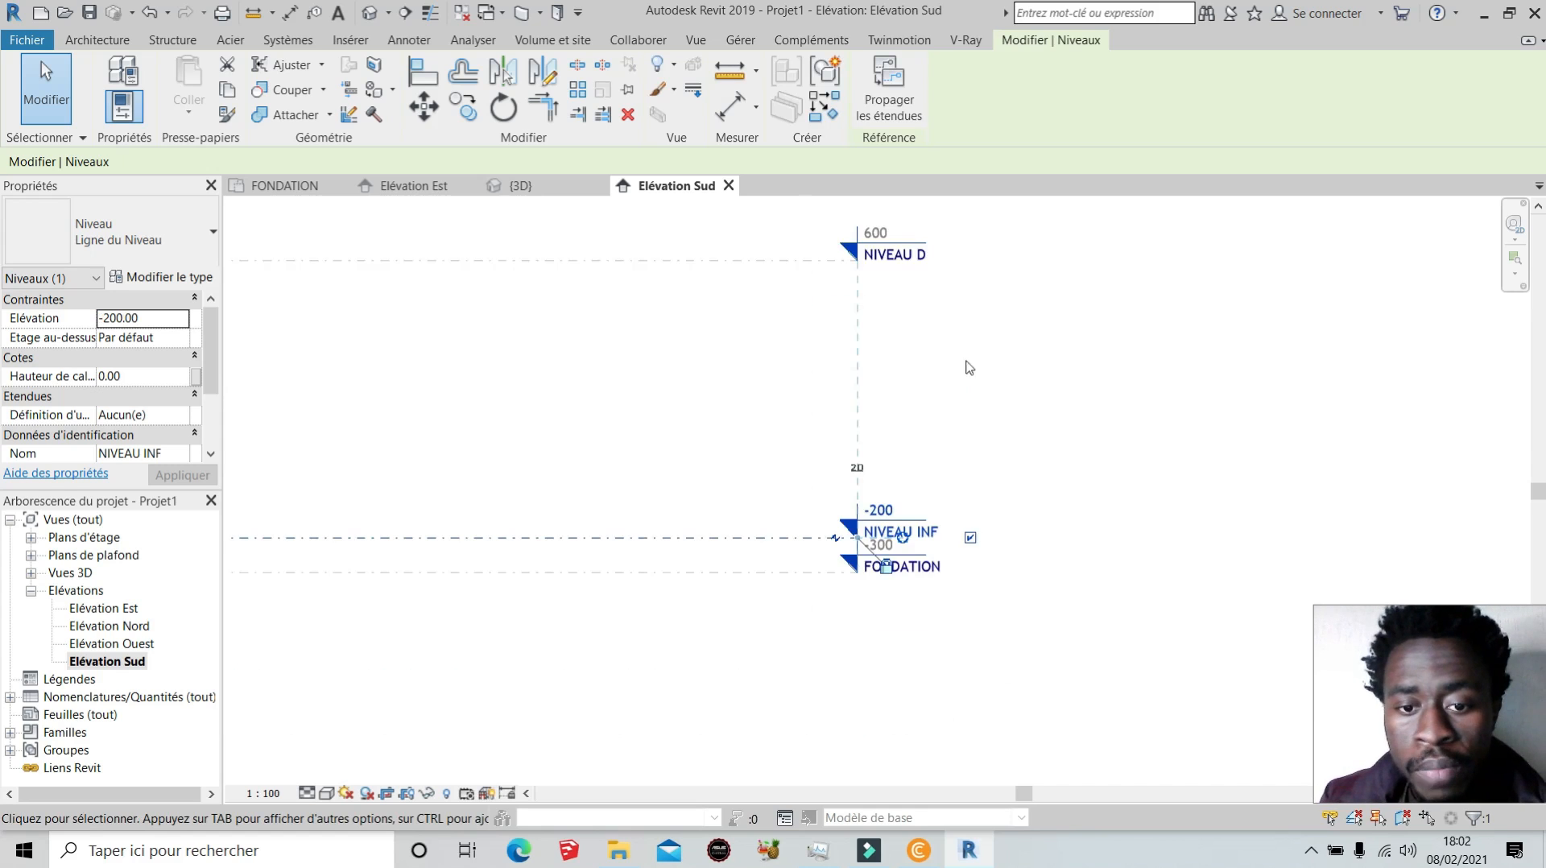
Set the elevation of the uppermost level, NIVEAU D, to 0.
scroll(951, 455, "up", 5)
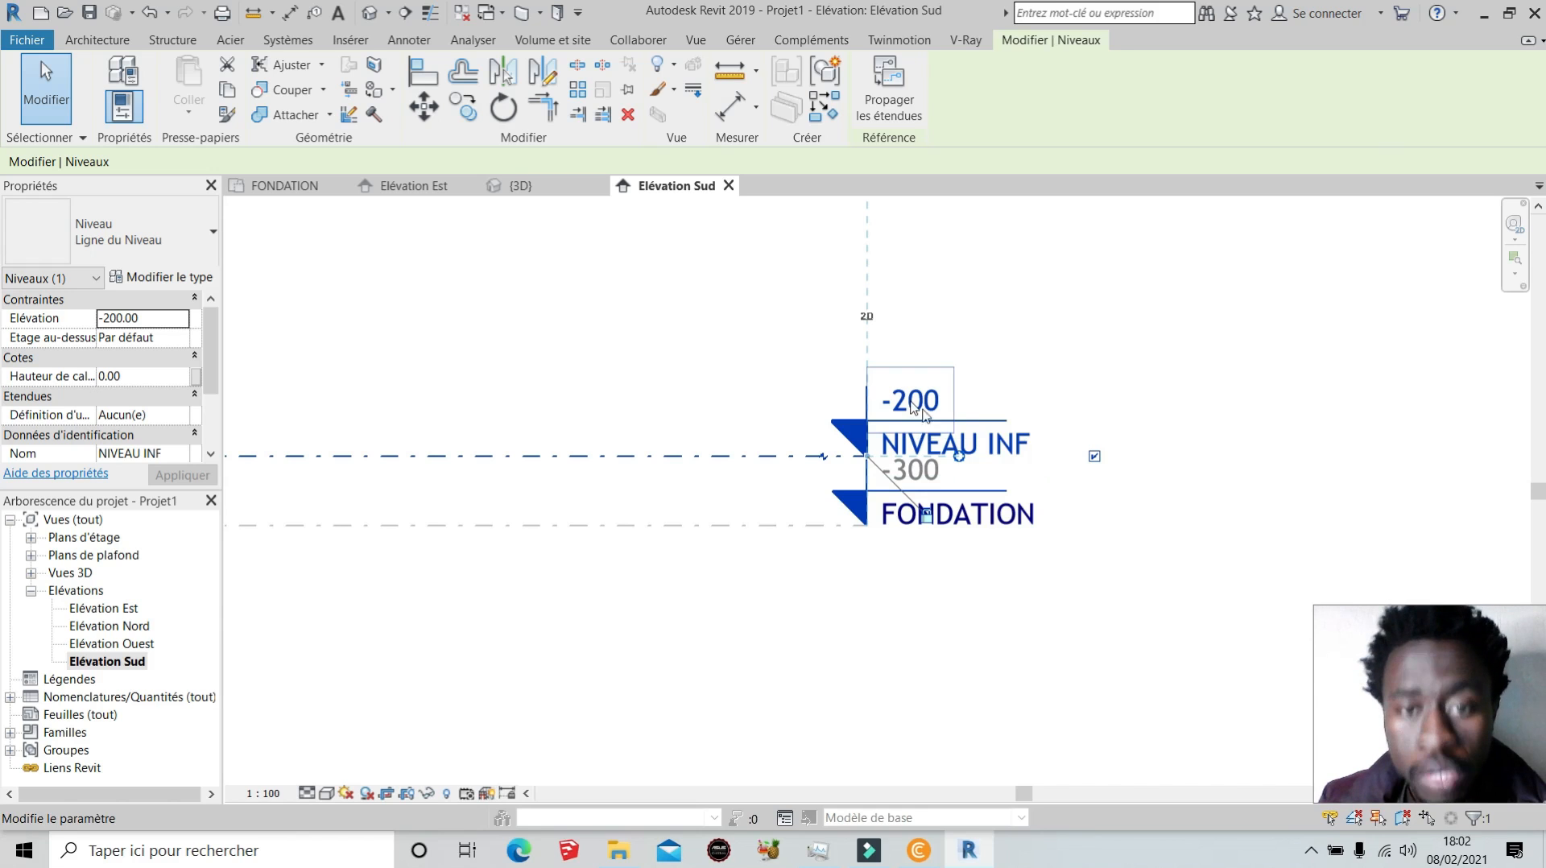
scroll(984, 453, "down", 5)
scroll(645, 440, "up", 2)
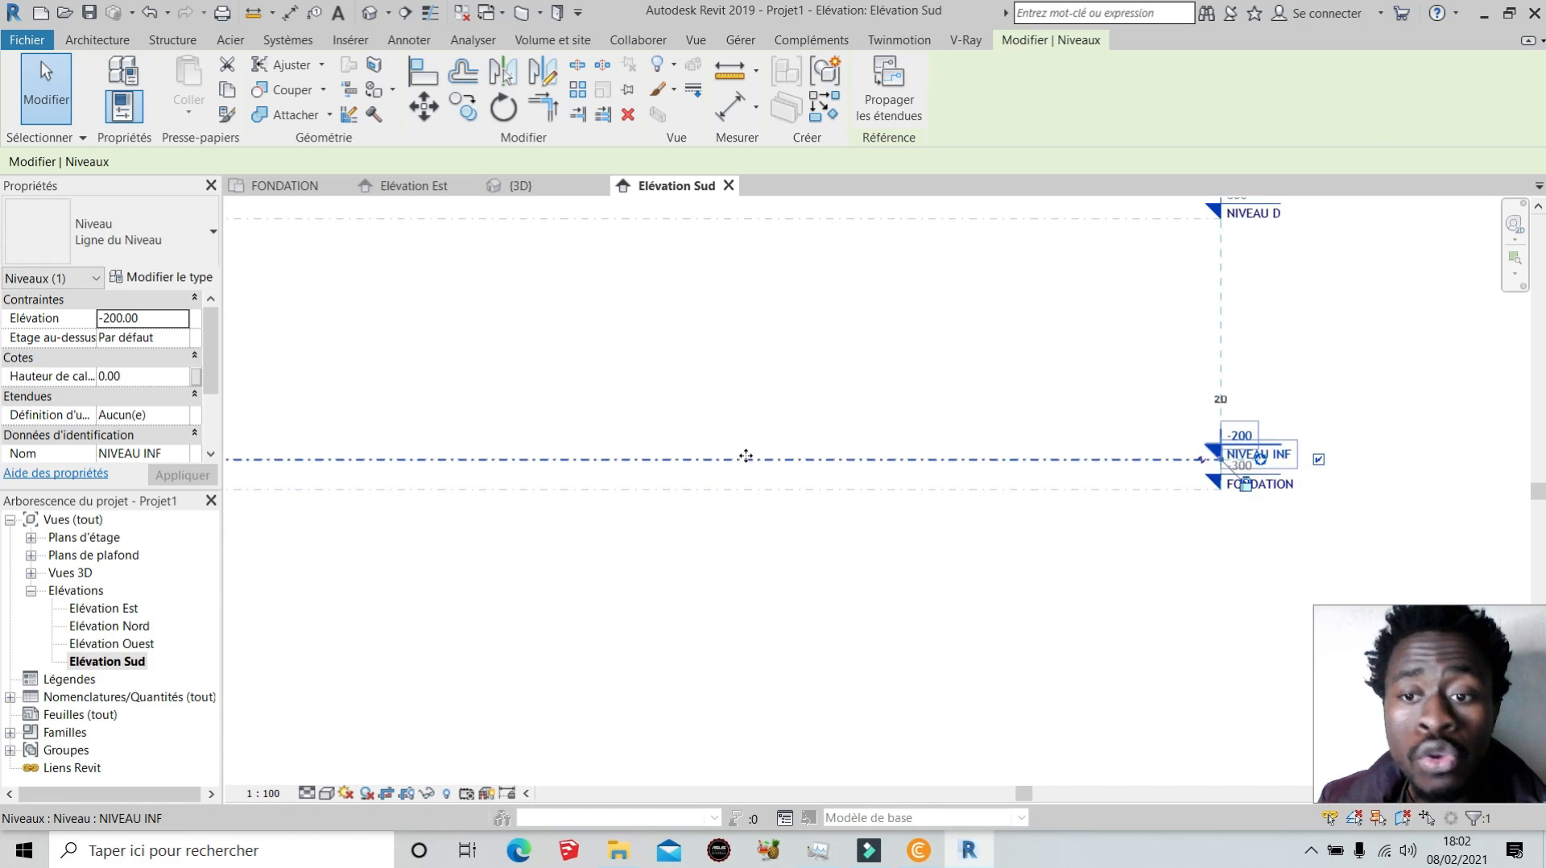
scroll(1336, 449, "up", 3)
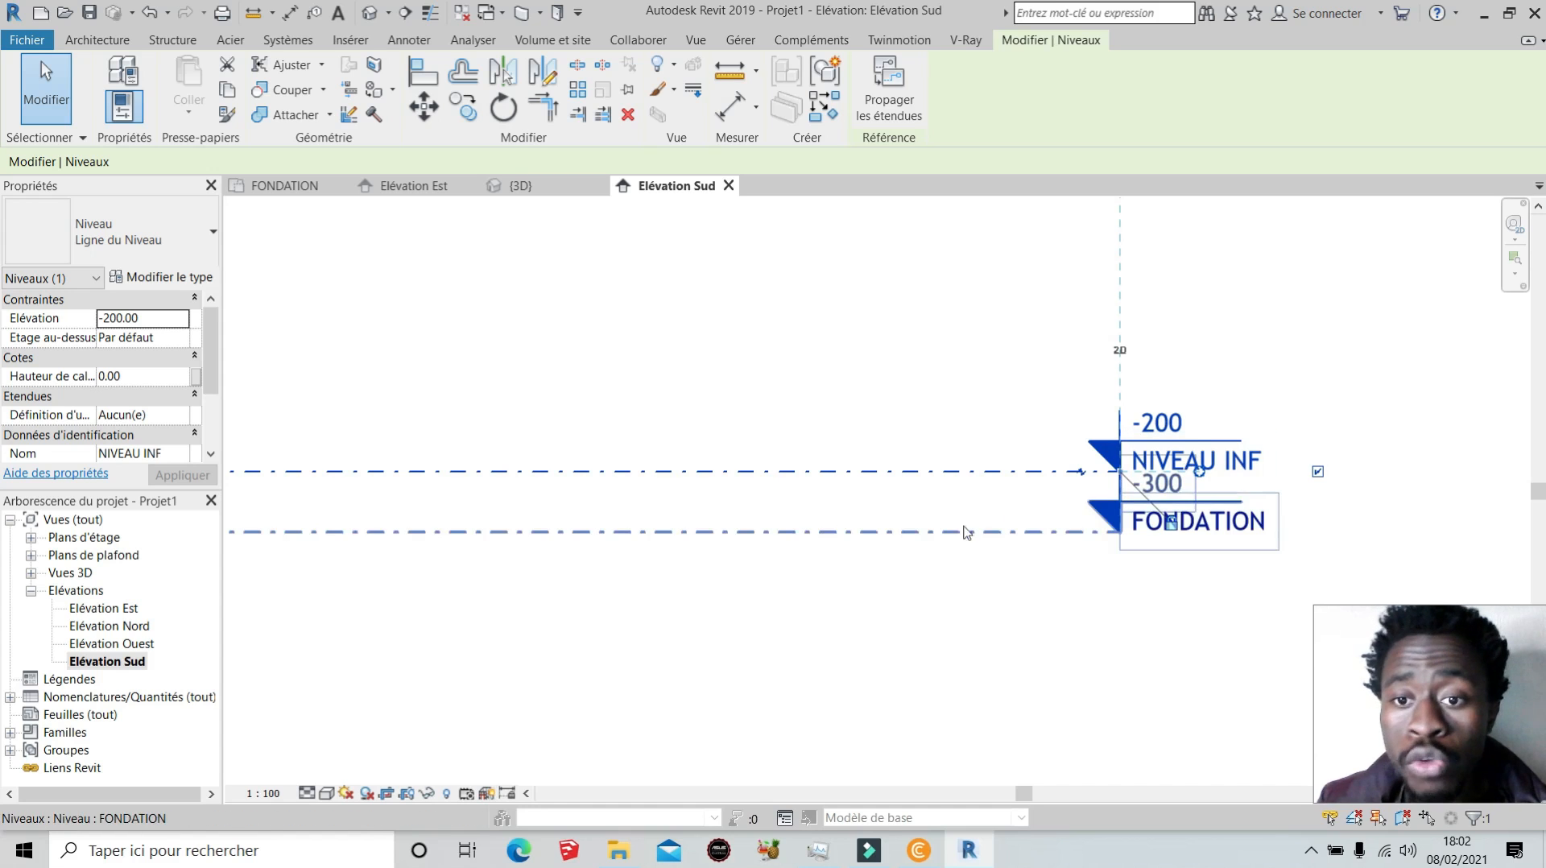
scroll(868, 570, "down", 2)
scroll(970, 322, "up", 5)
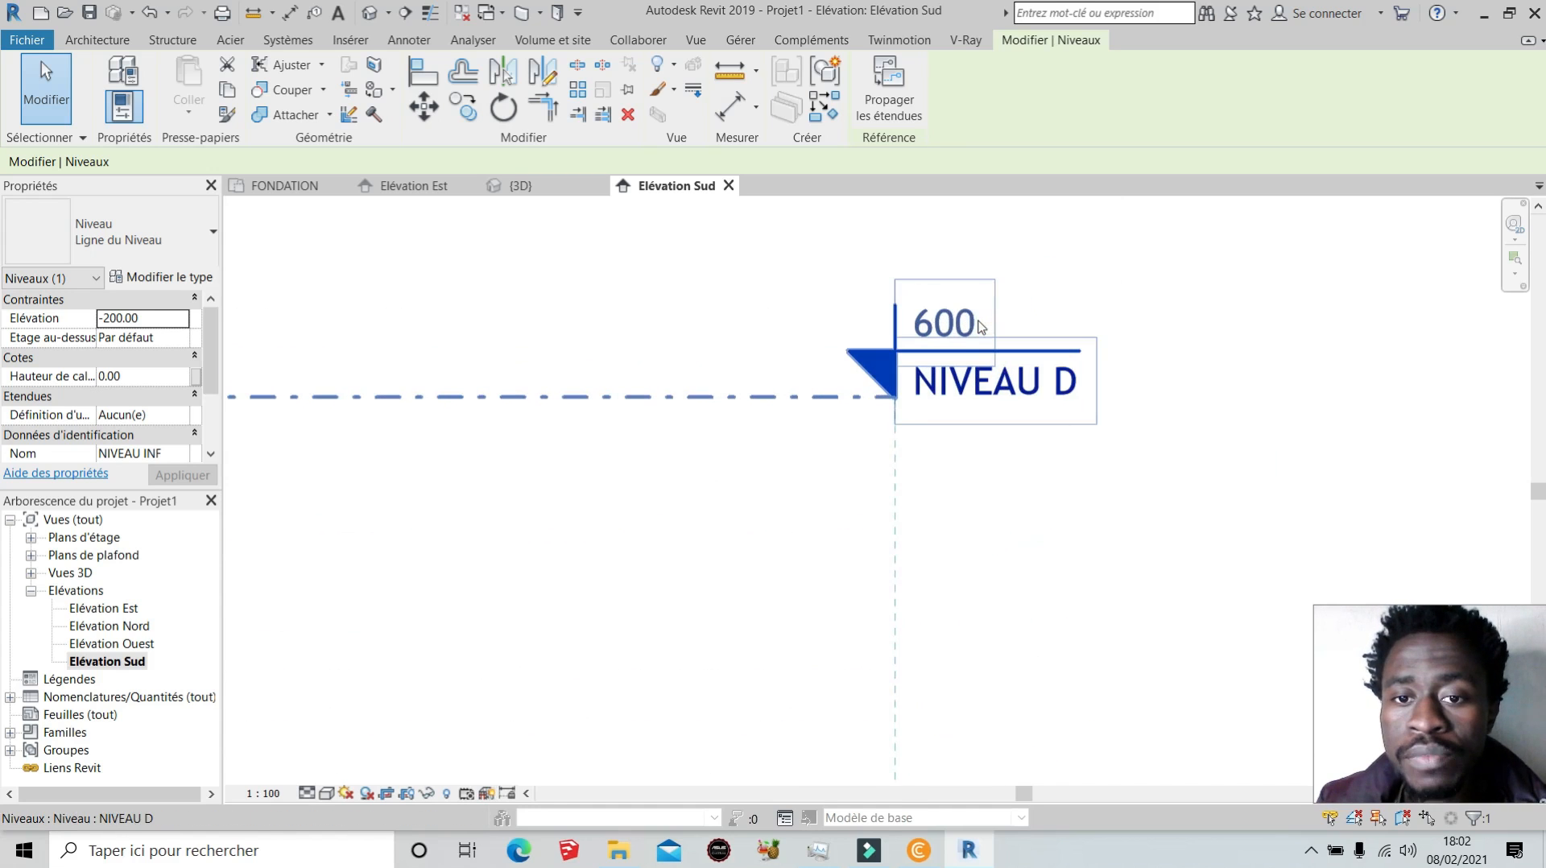
left_click(970, 322)
left_click(971, 321)
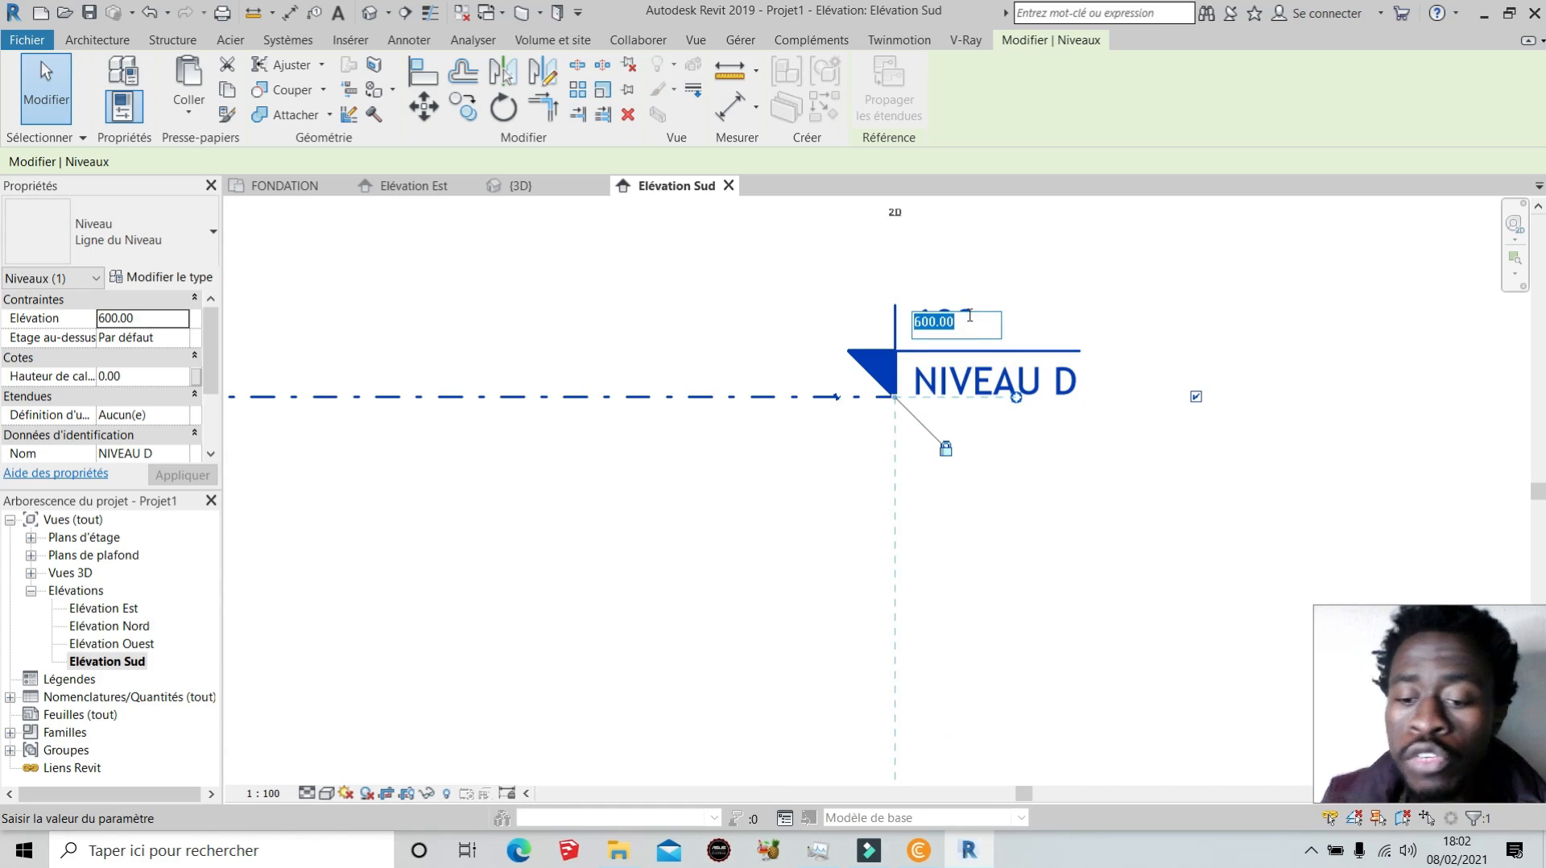
key("BackSpace")
scroll(912, 411, "down", 3)
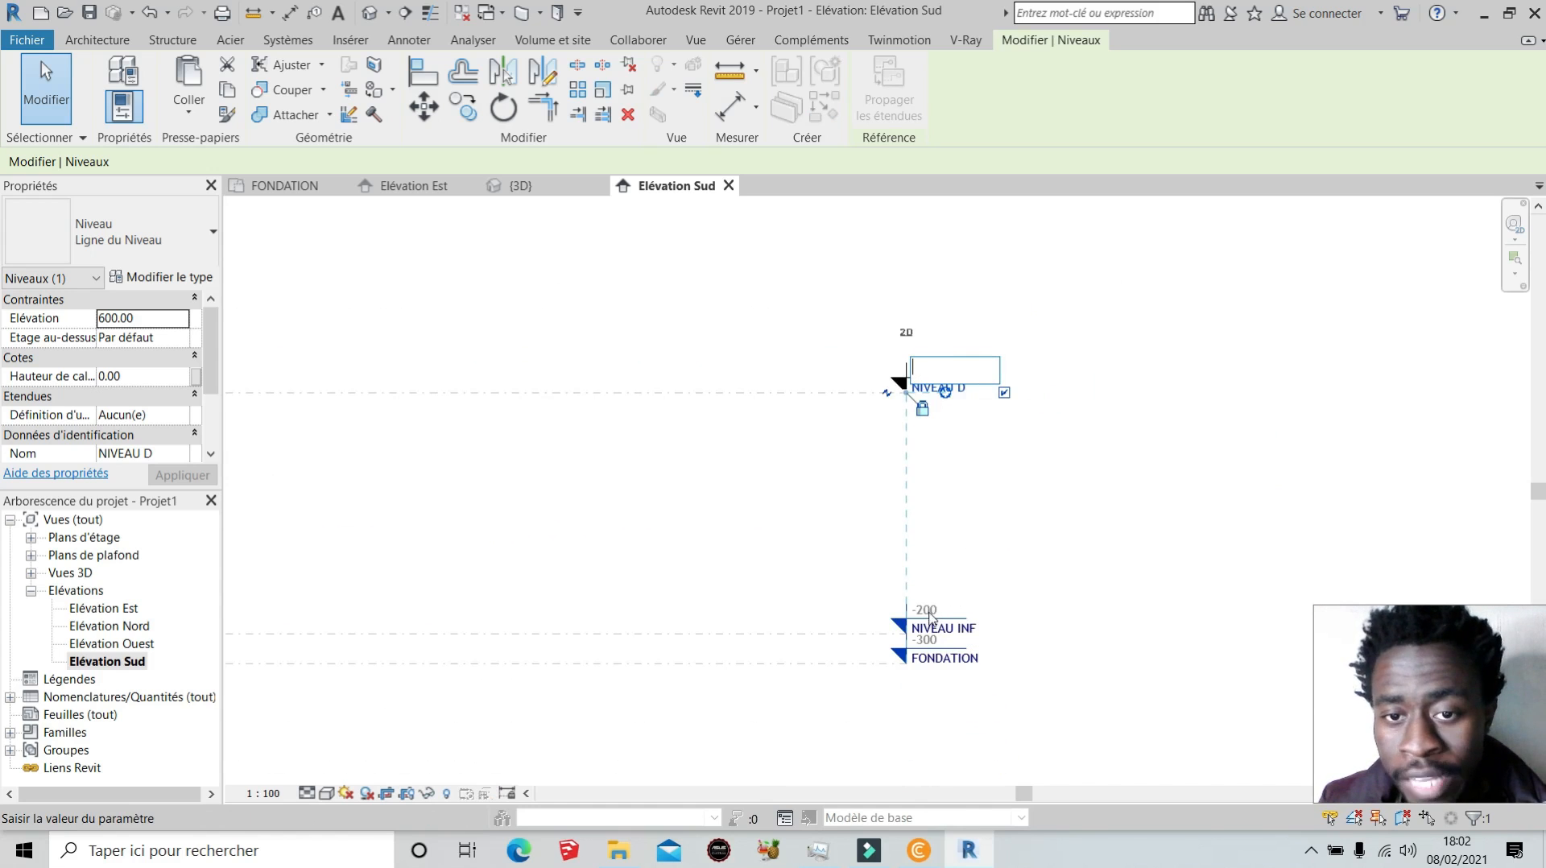
type("0")
key("Return")
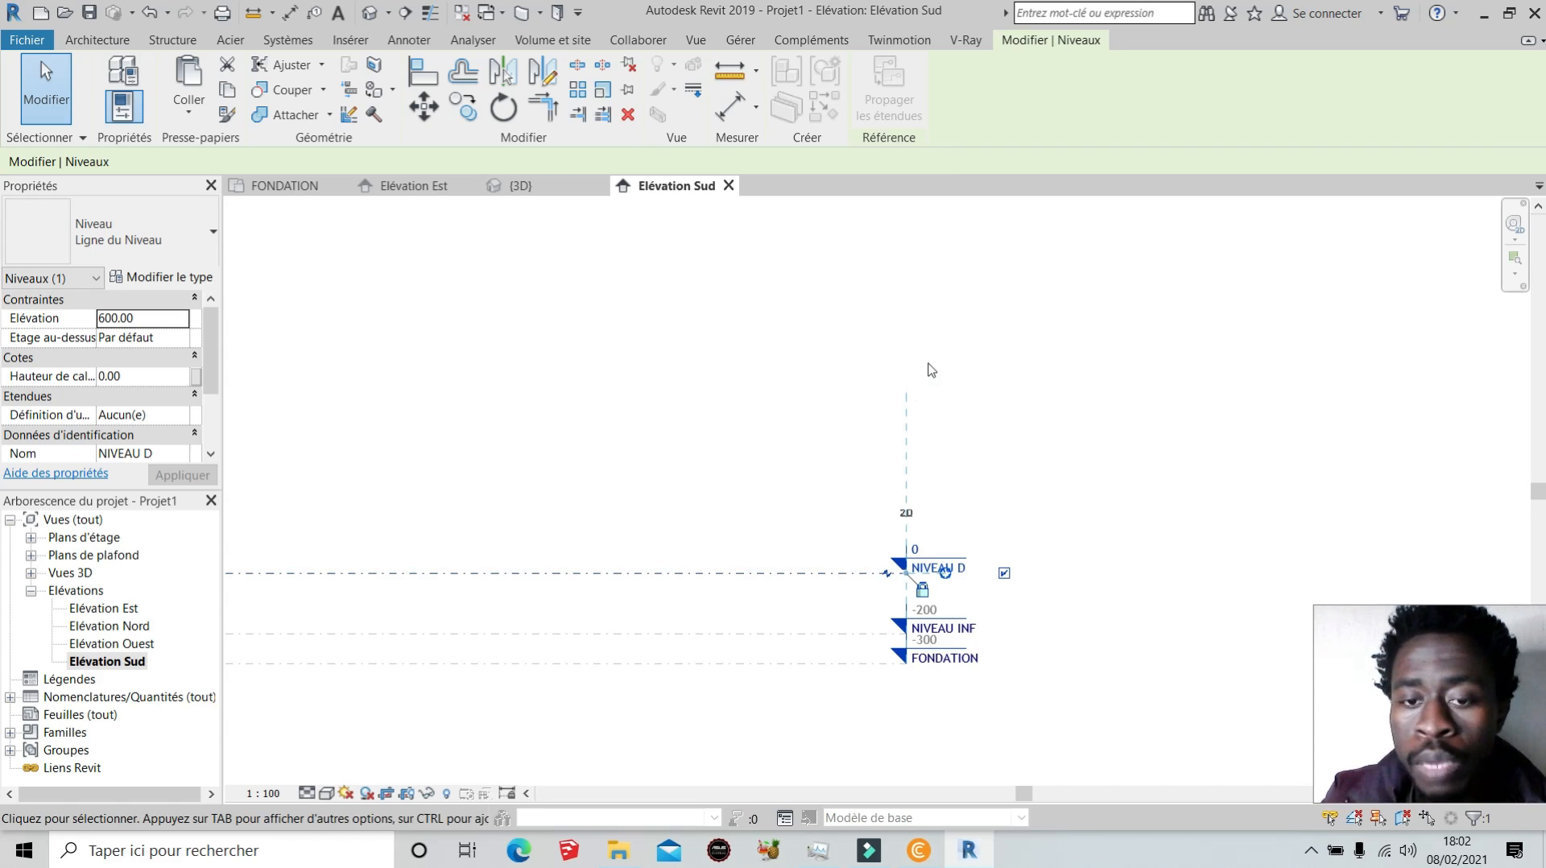
Reopen the NIVEAU D level's elevation value for editing, keep it at 0 and deselect the level.
scroll(886, 629, "up", 5)
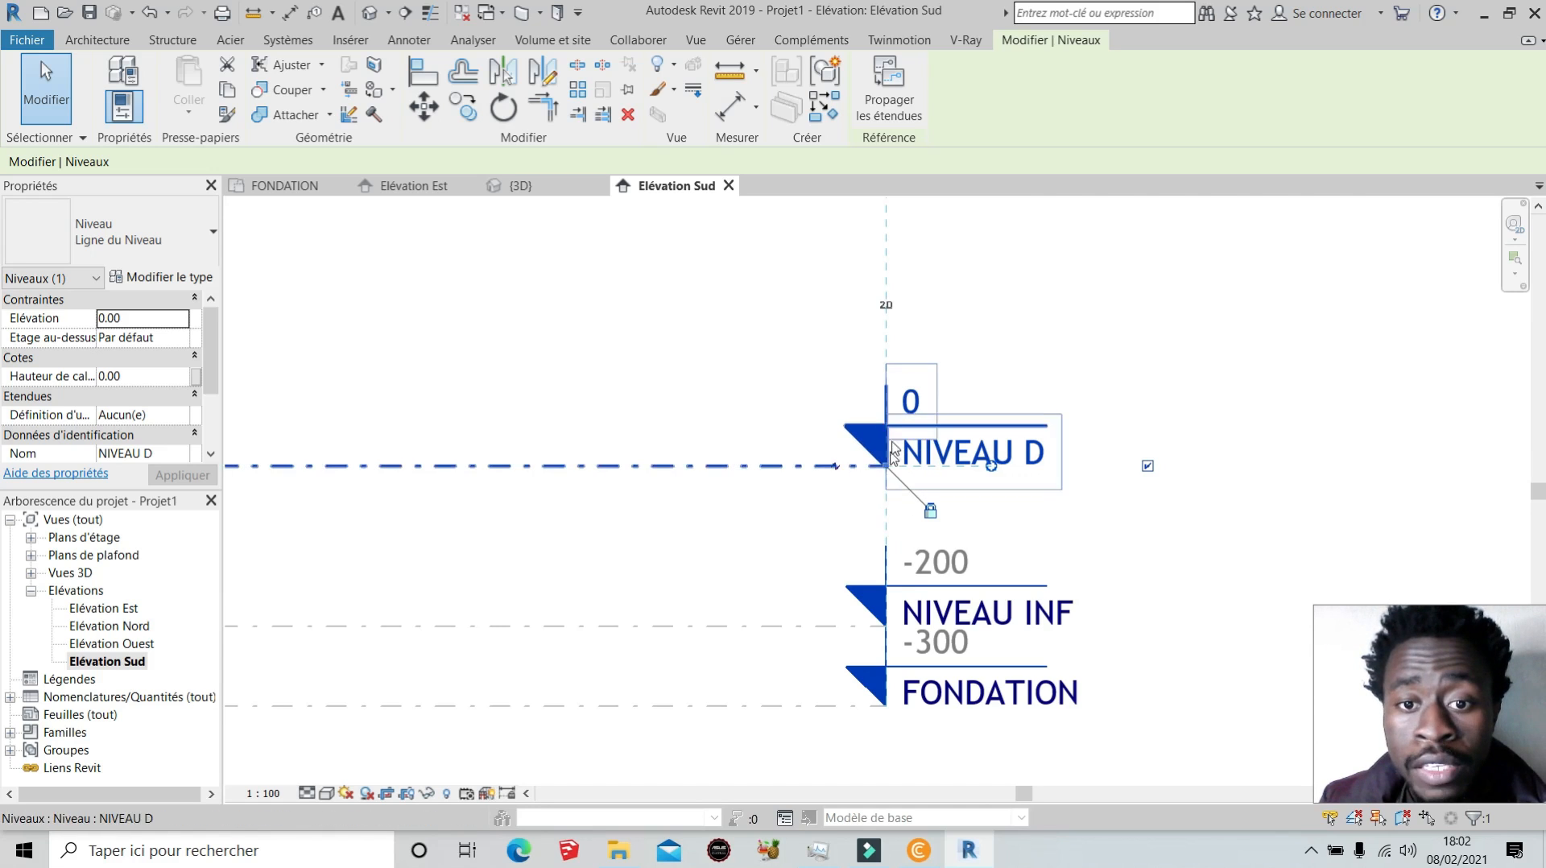
left_click(915, 407)
left_click(944, 400)
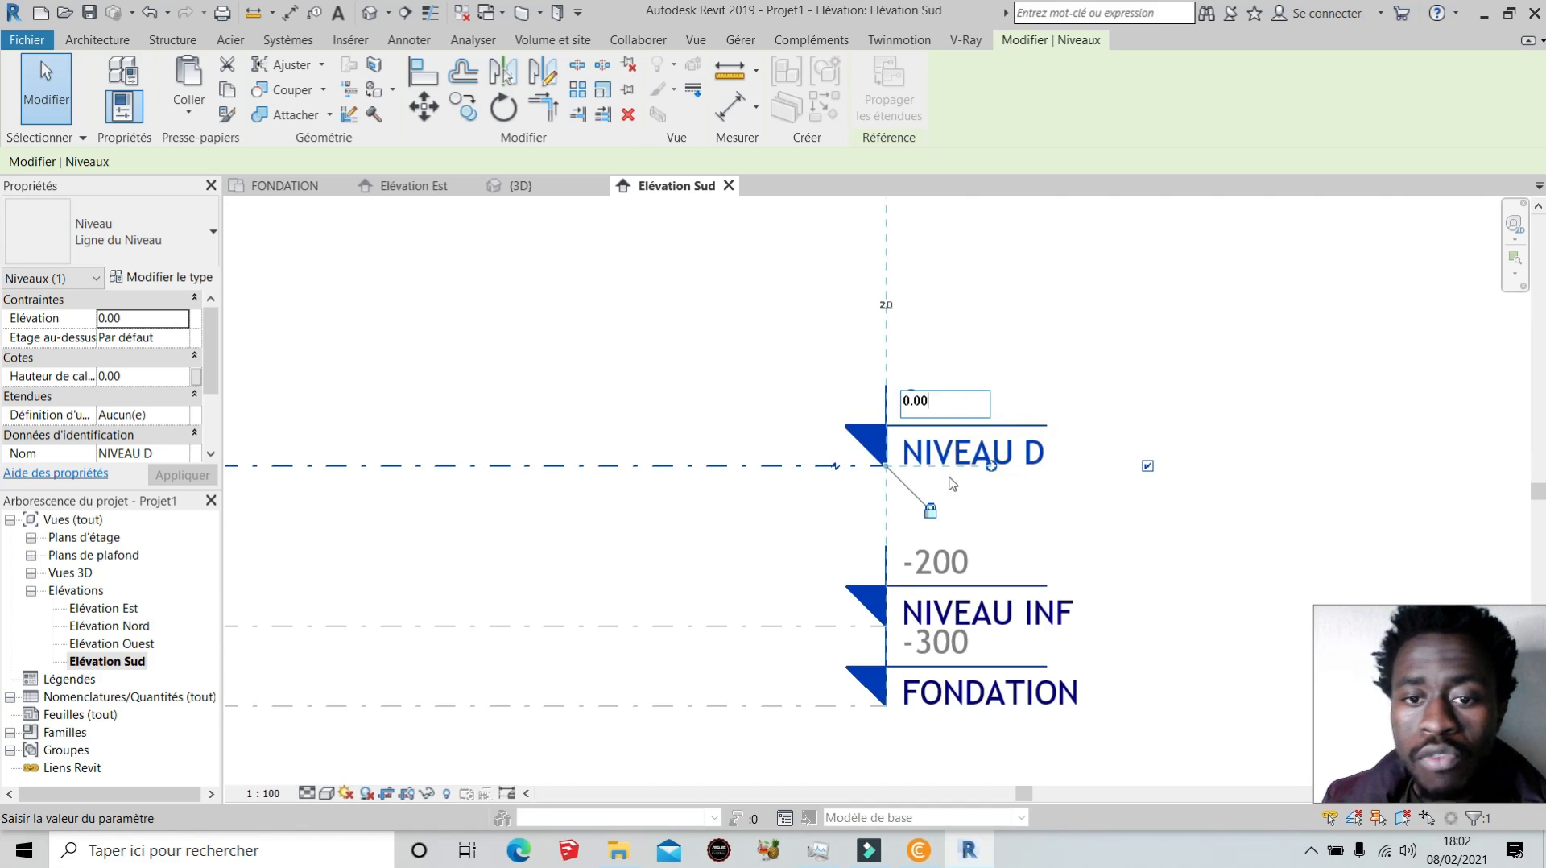
left_click(1232, 558)
left_click(926, 315)
left_click(930, 409)
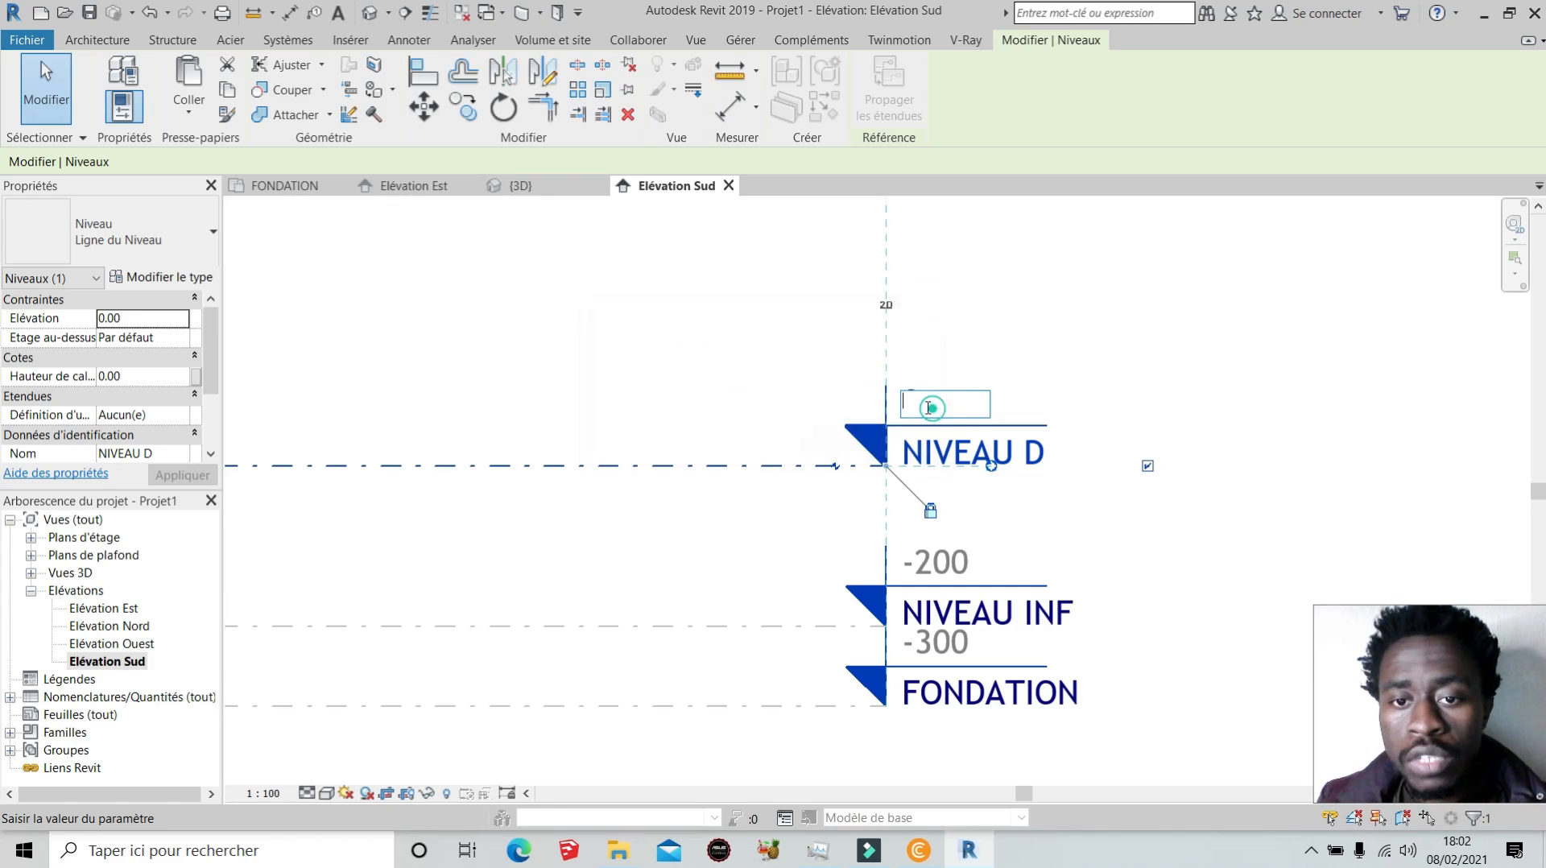
key("Return")
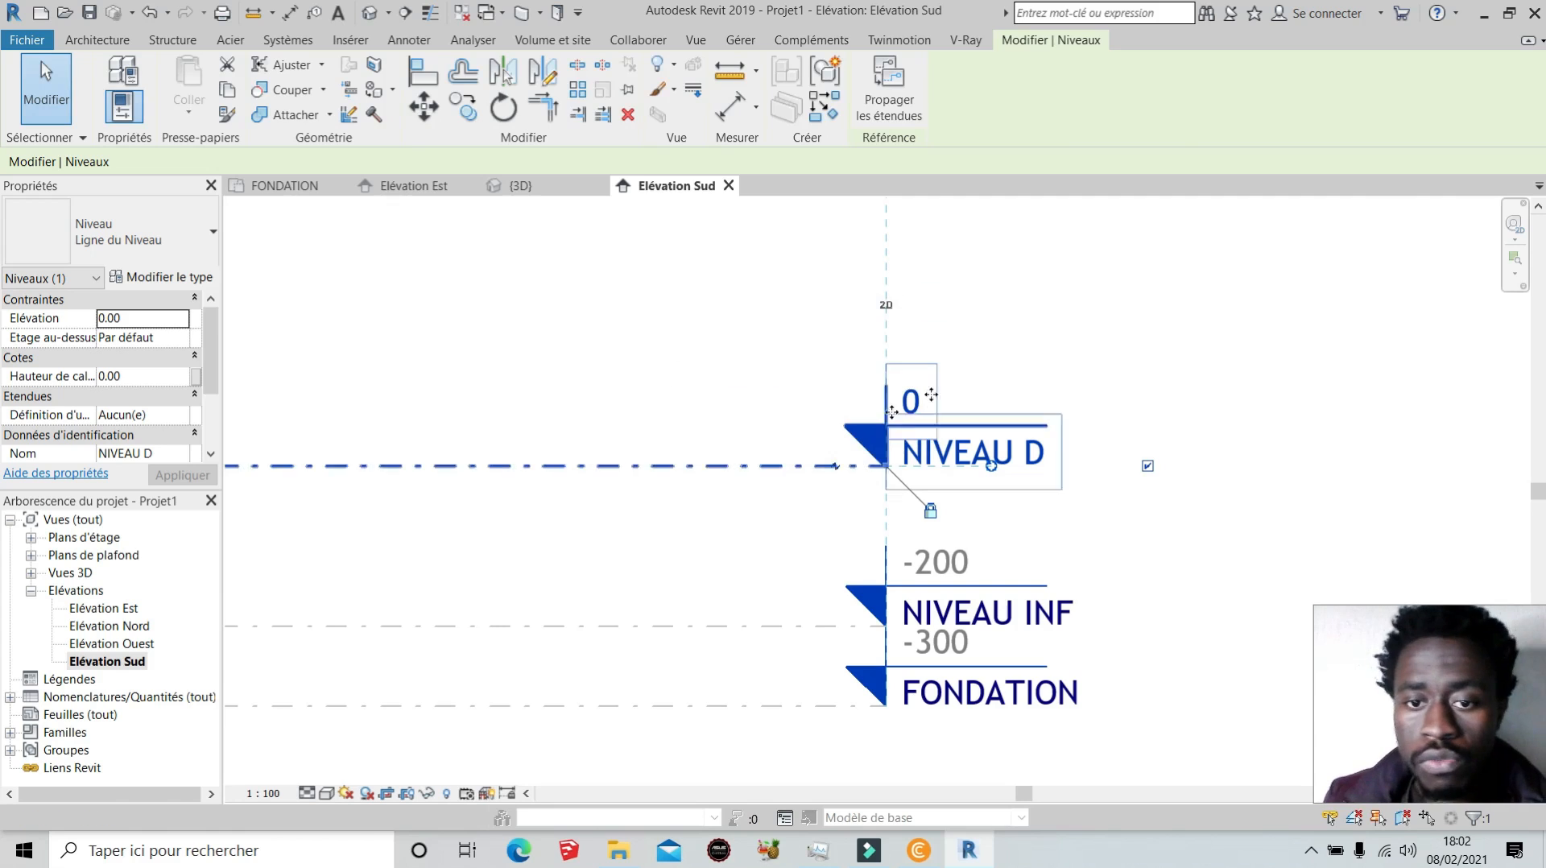
left_click(1087, 334)
scroll(1119, 304, "down", 2)
scroll(1120, 304, "down", 2)
scroll(548, 388, "up", 1)
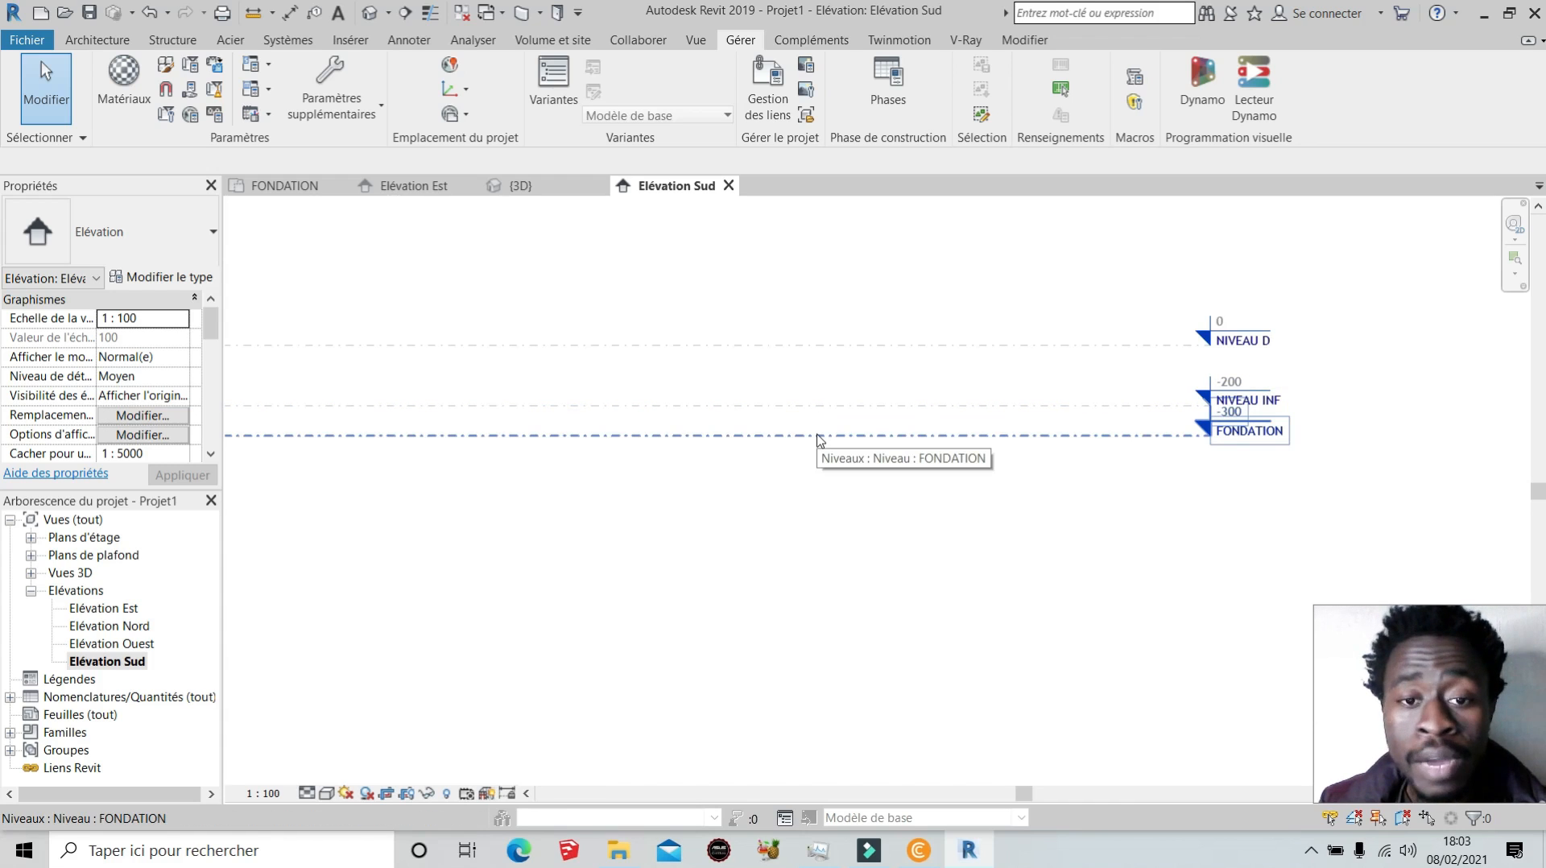
left_click(98, 39)
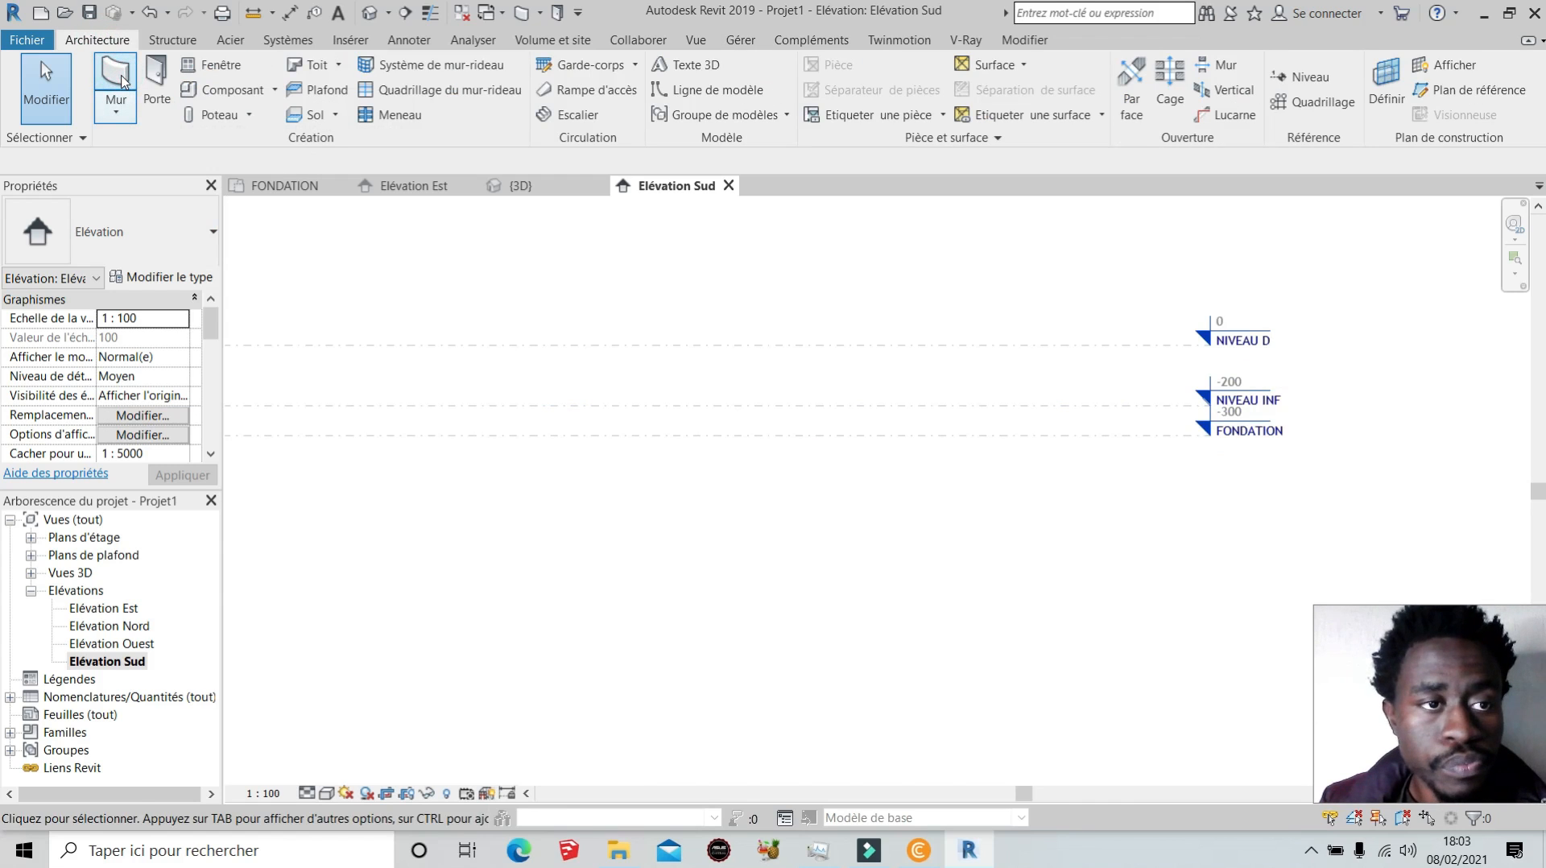
left_click(256, 186)
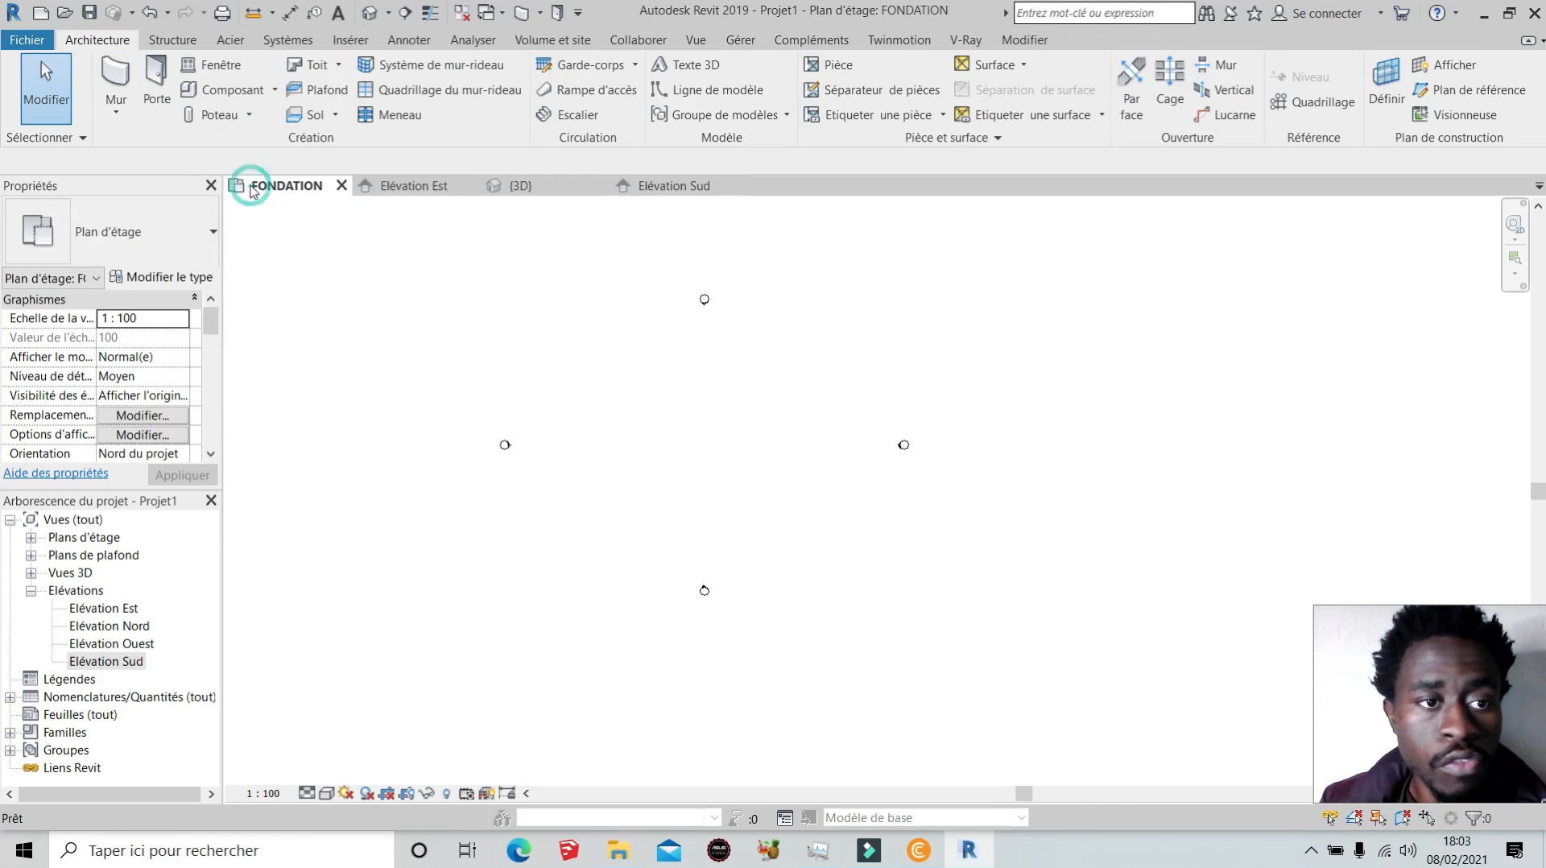
left_click(115, 79)
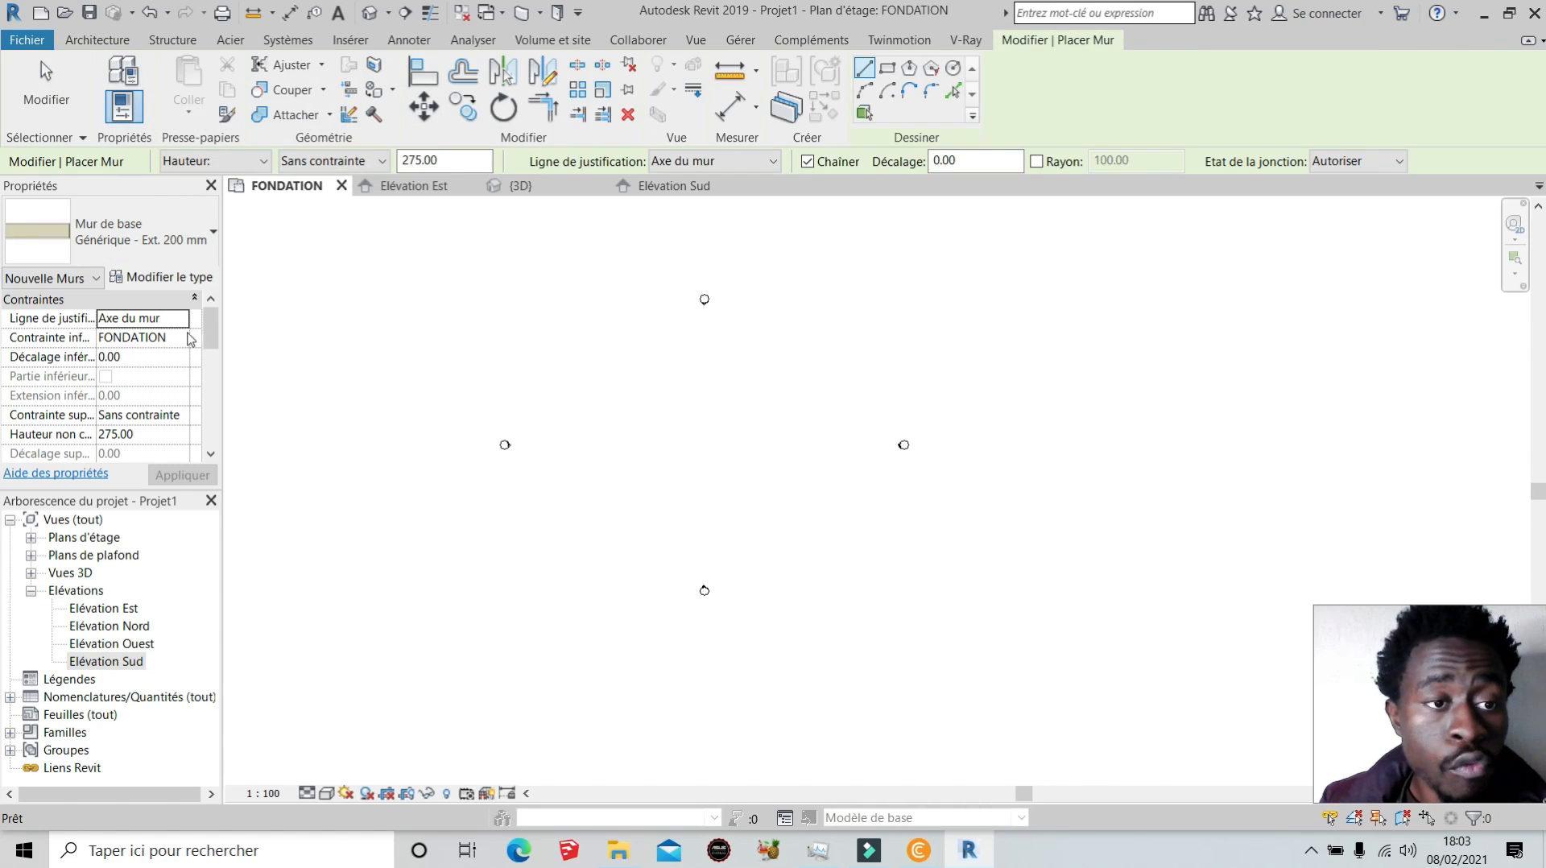
left_click(654, 186)
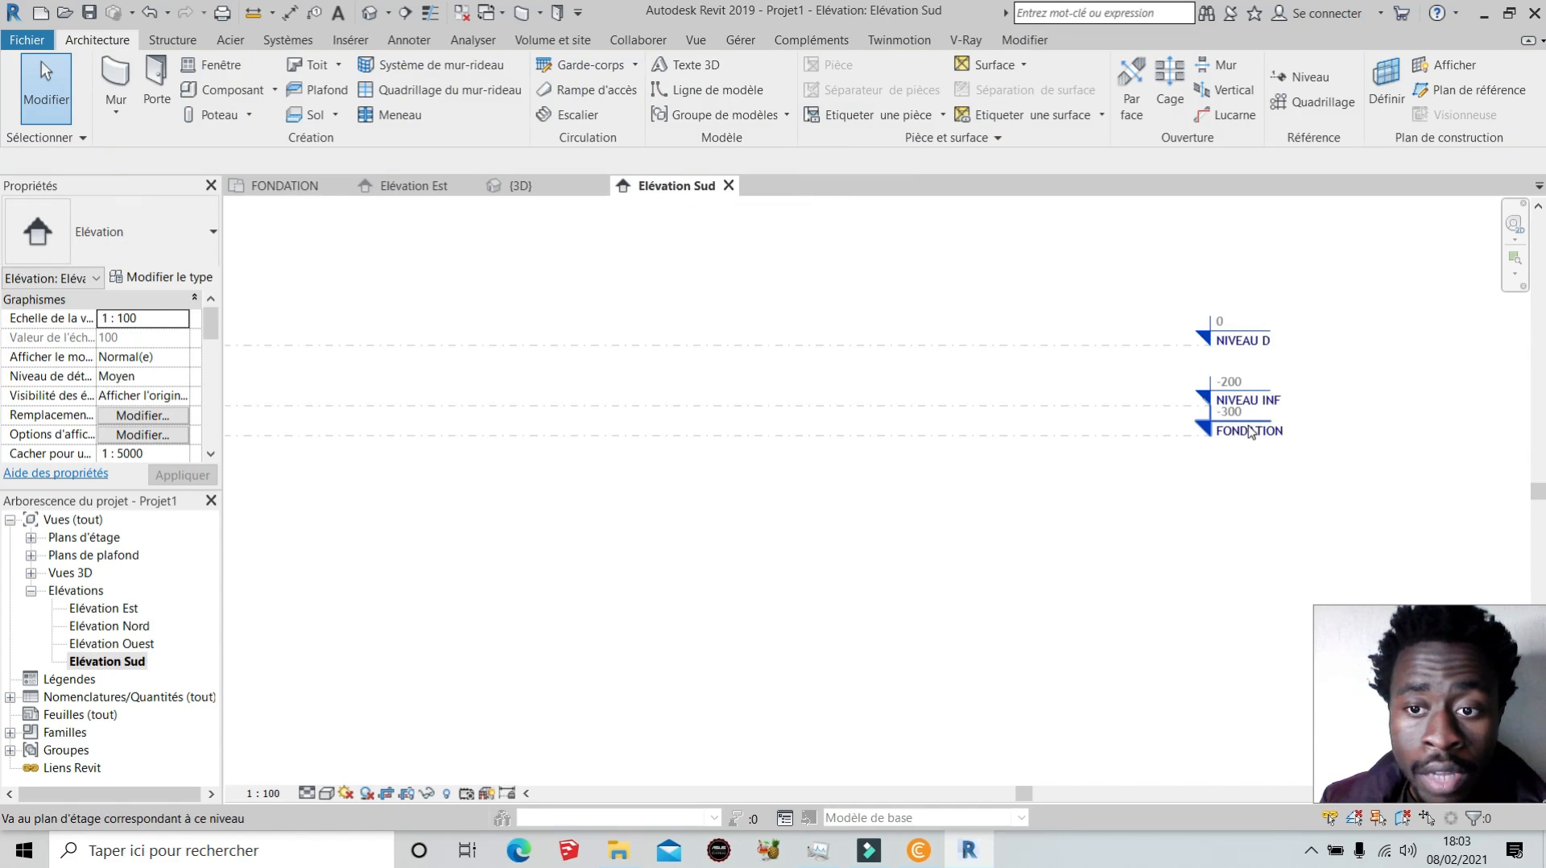
In the FONDATION floor plan, start placing walls with their top constraint set up to level NIVEAU INF.
double_click(1192, 397)
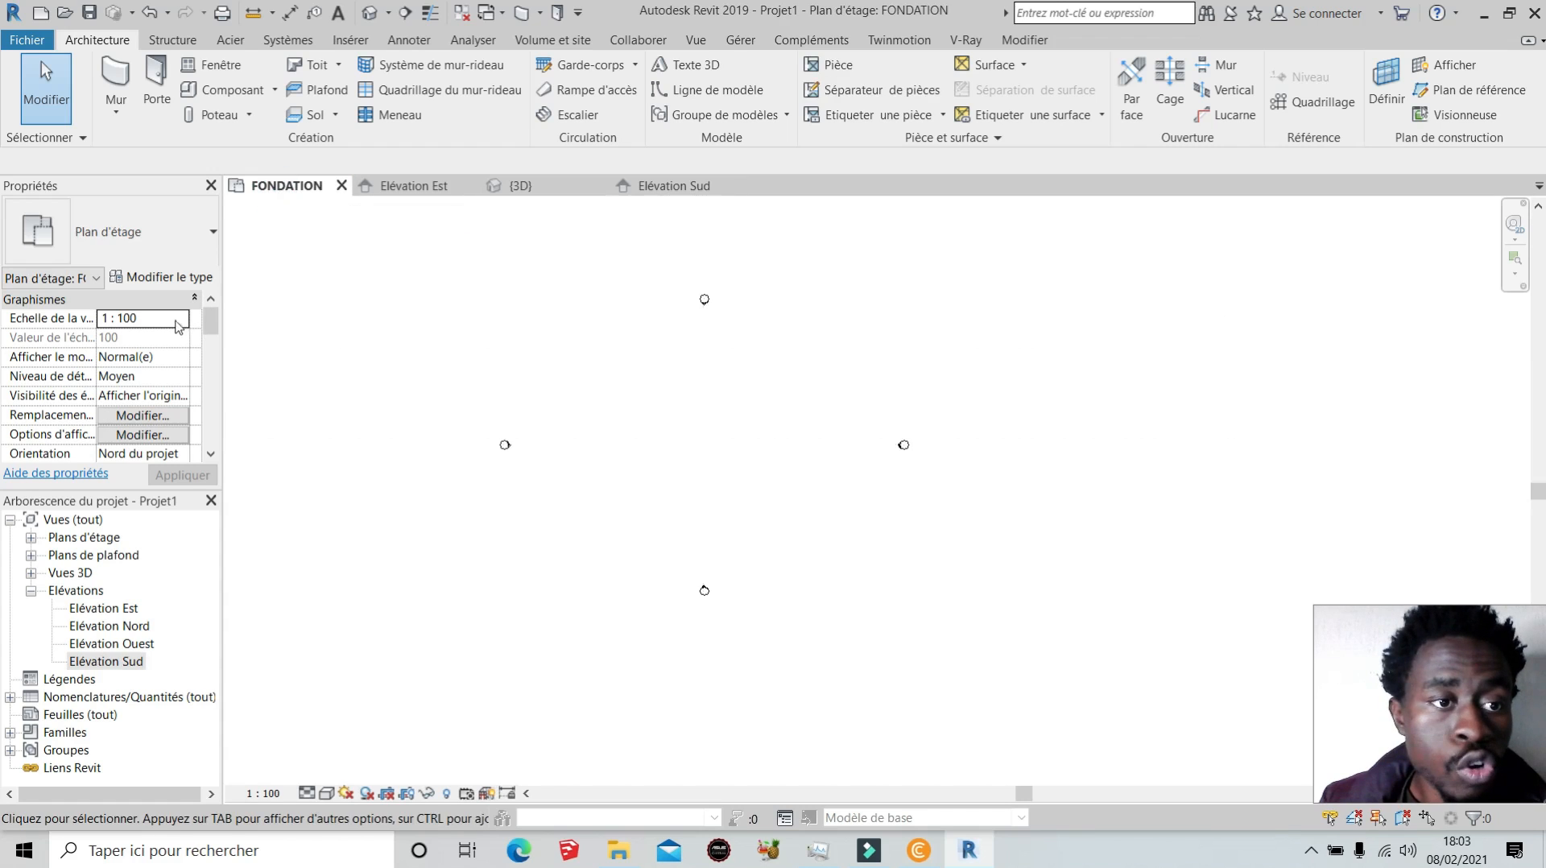
left_click(116, 87)
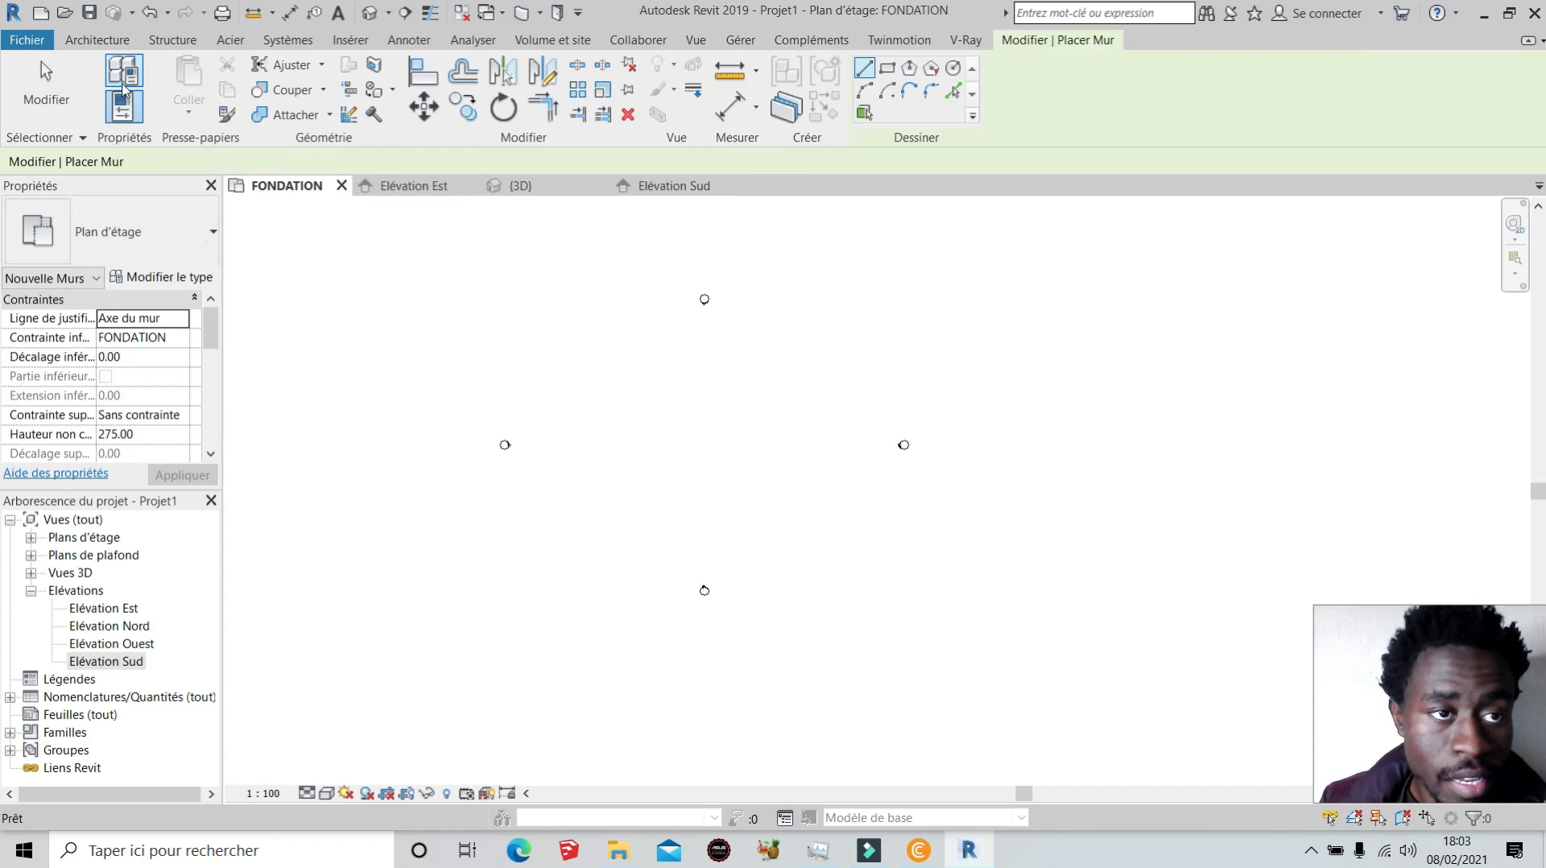
left_click(179, 411)
left_click(182, 414)
left_click(211, 469)
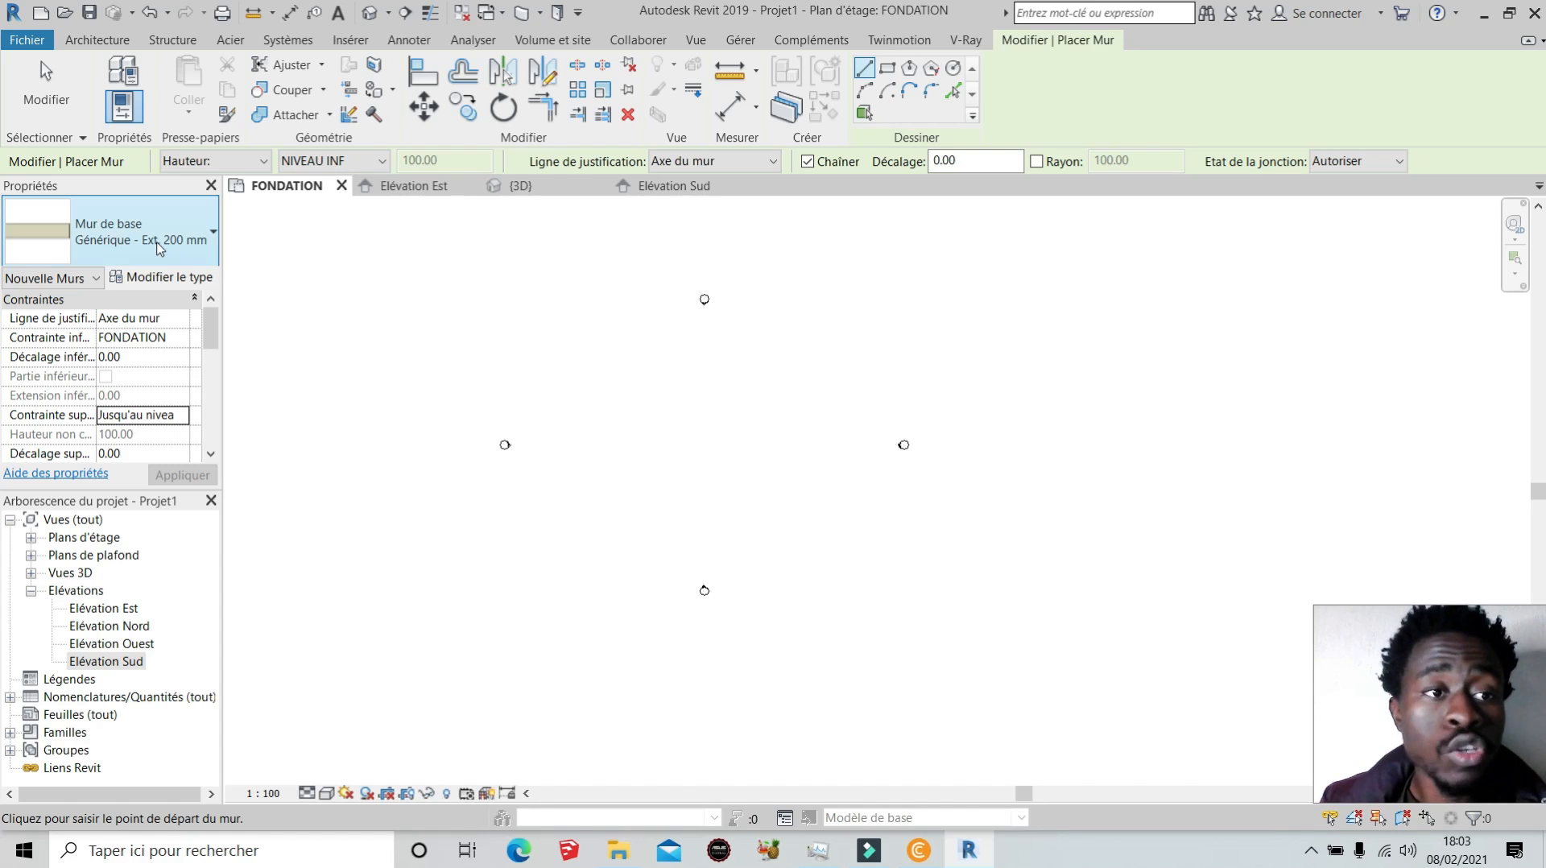
Draw a closed rectangle of four Générique - Ext. 200 mm walls, about 1400 by 880, between the elevation markers.
scroll(783, 479, "up", 1)
left_click(572, 382)
left_click(687, 382)
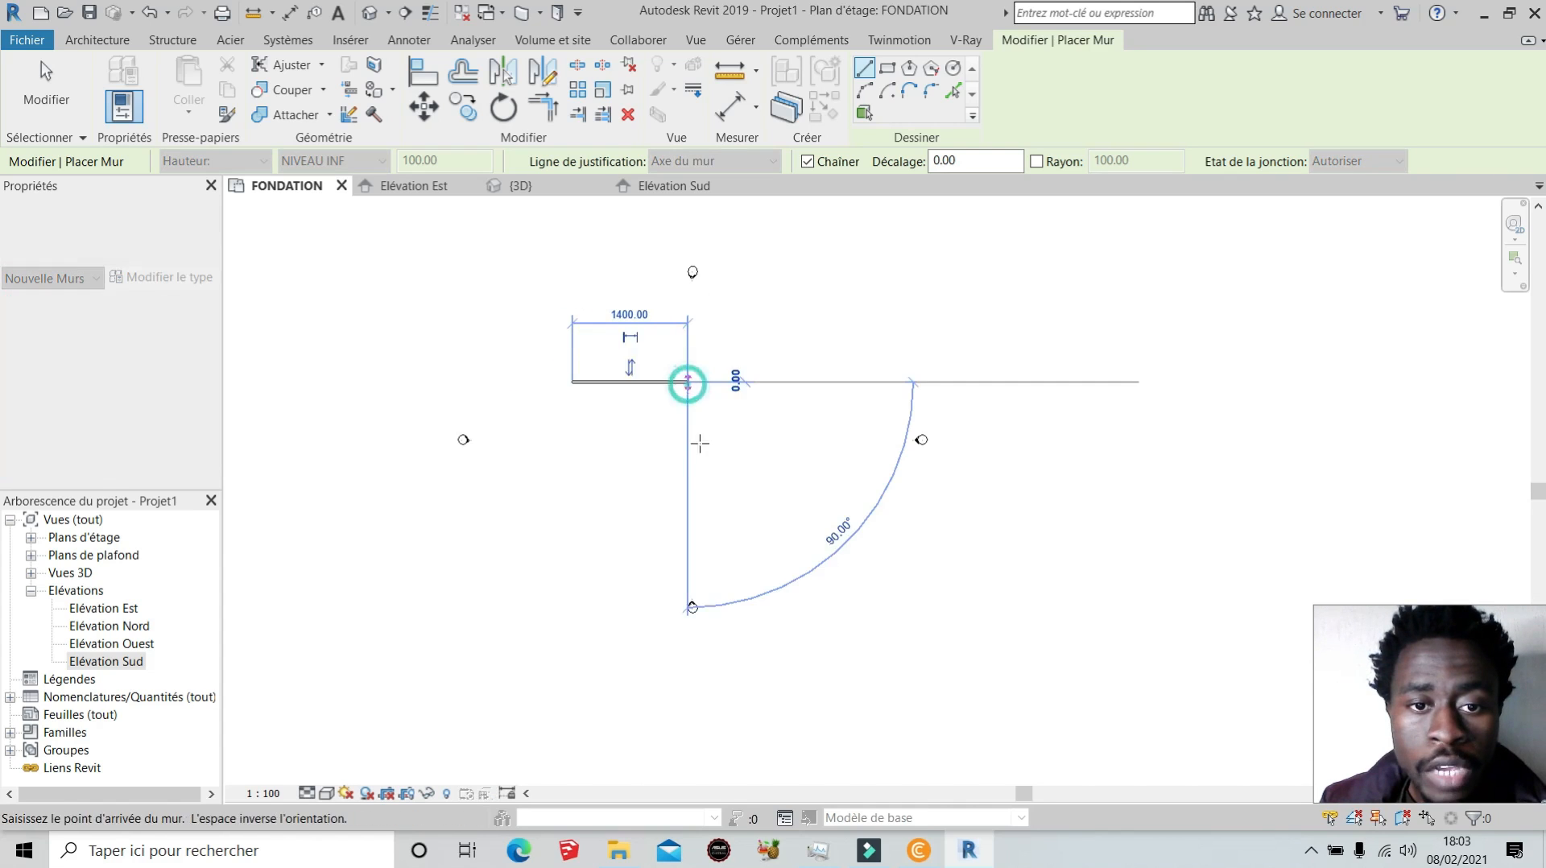
left_click(689, 456)
left_click(572, 456)
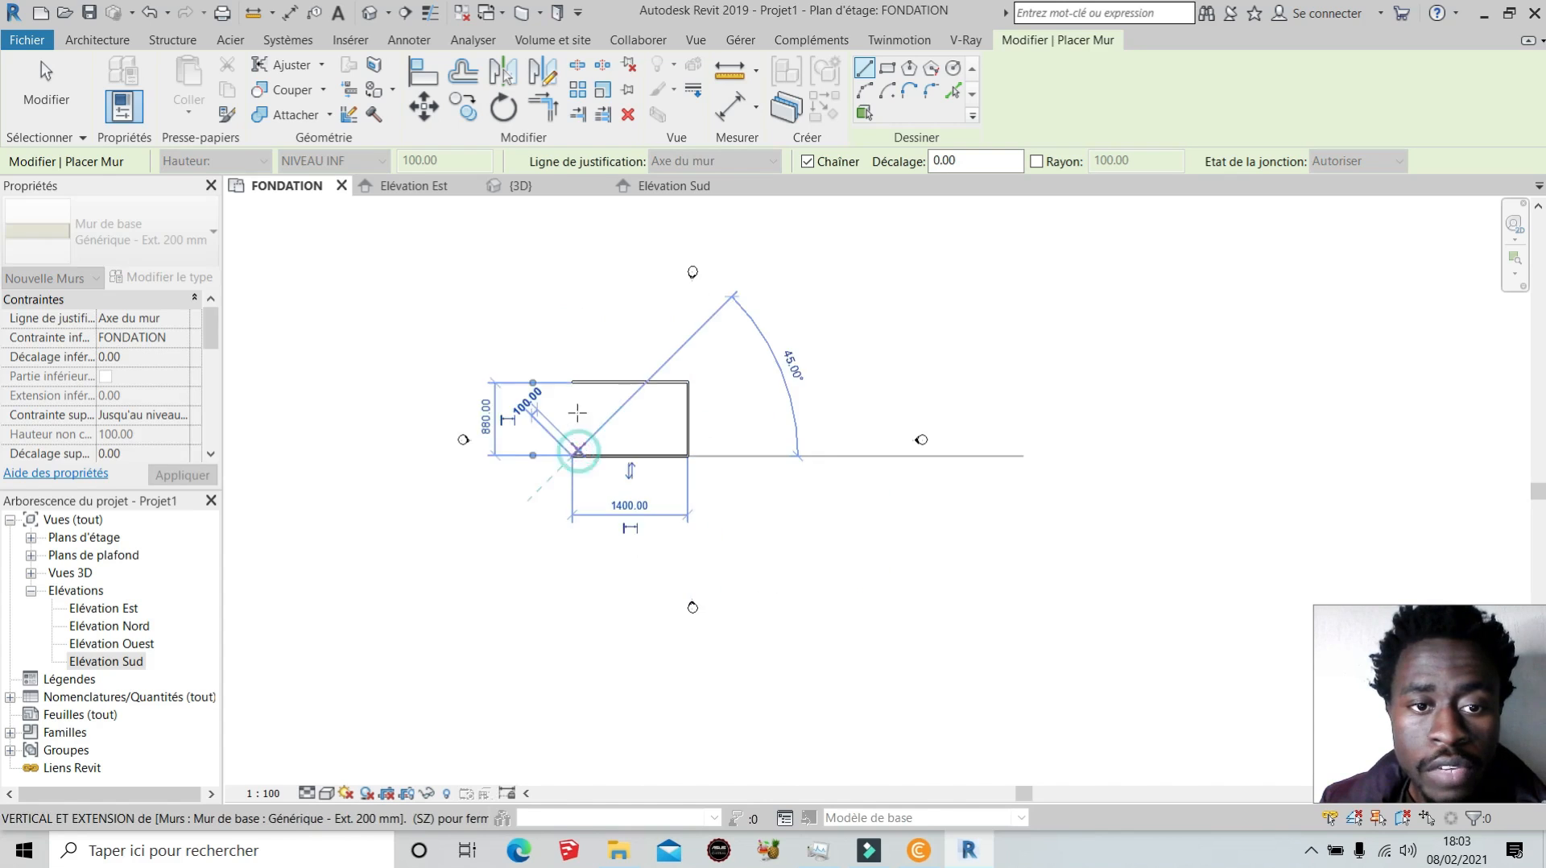
left_click(572, 382)
key("Escape")
Examine the rectangle of foundation walls in the 3D view and against the levels in the east elevation.
left_click(531, 192)
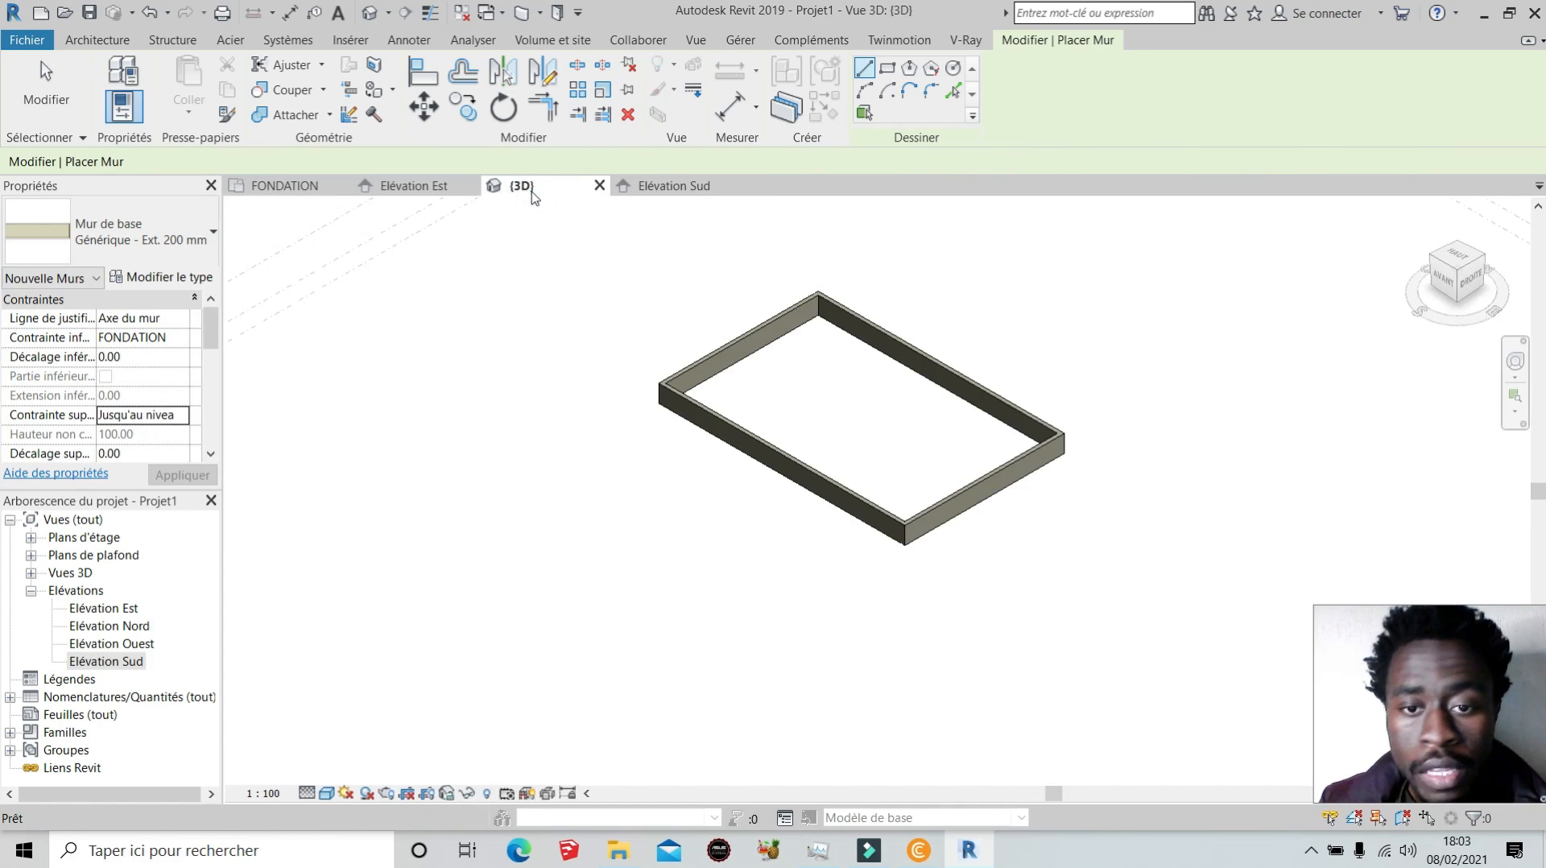
scroll(978, 339, "up", 5)
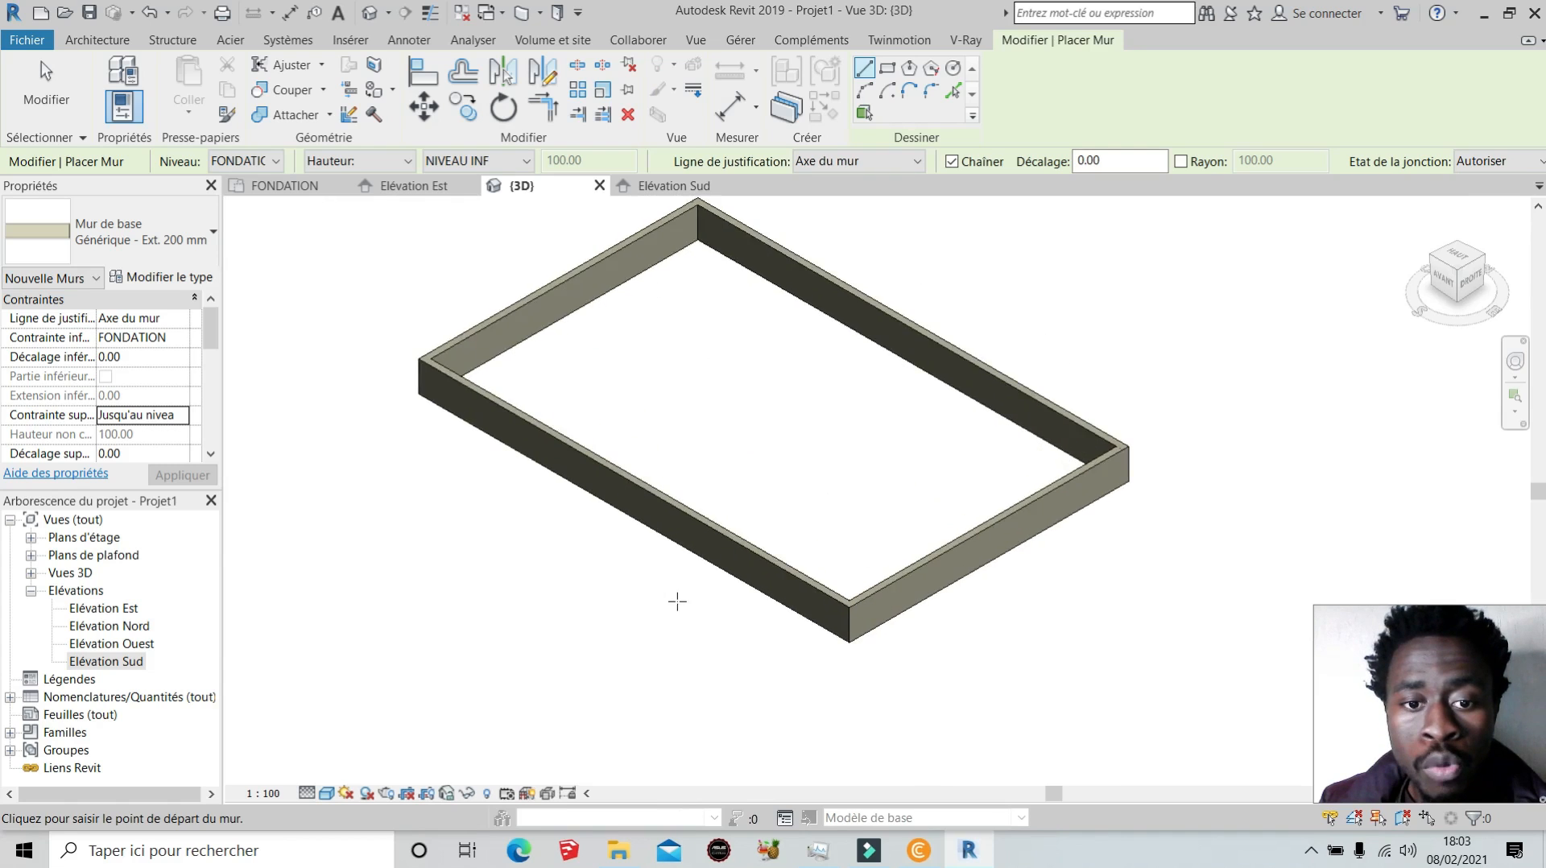
scroll(725, 563, "down", 3)
scroll(852, 451, "up", 2)
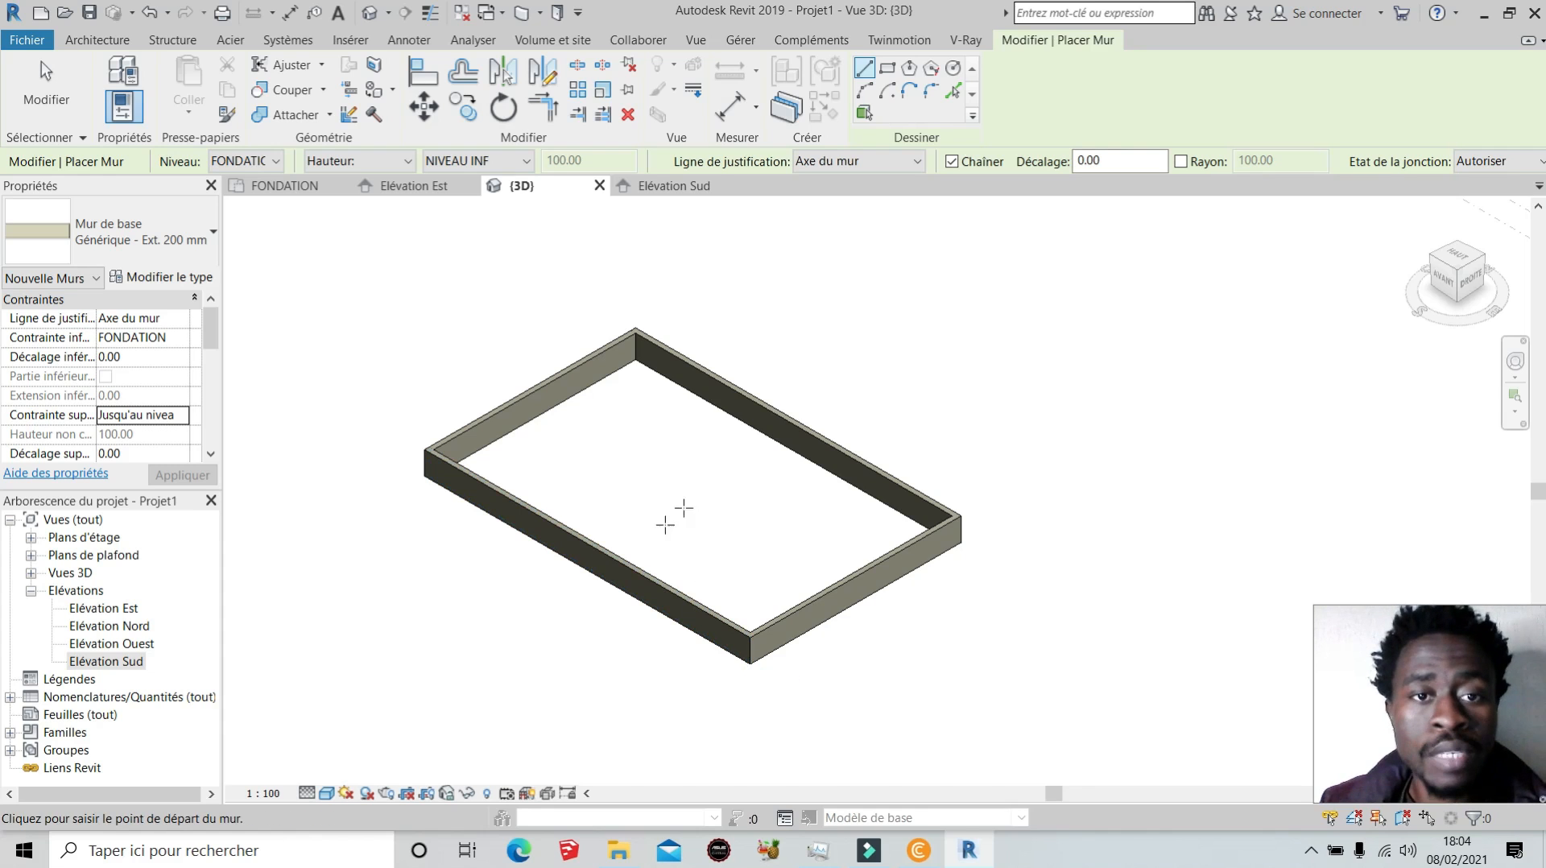
left_click(441, 196)
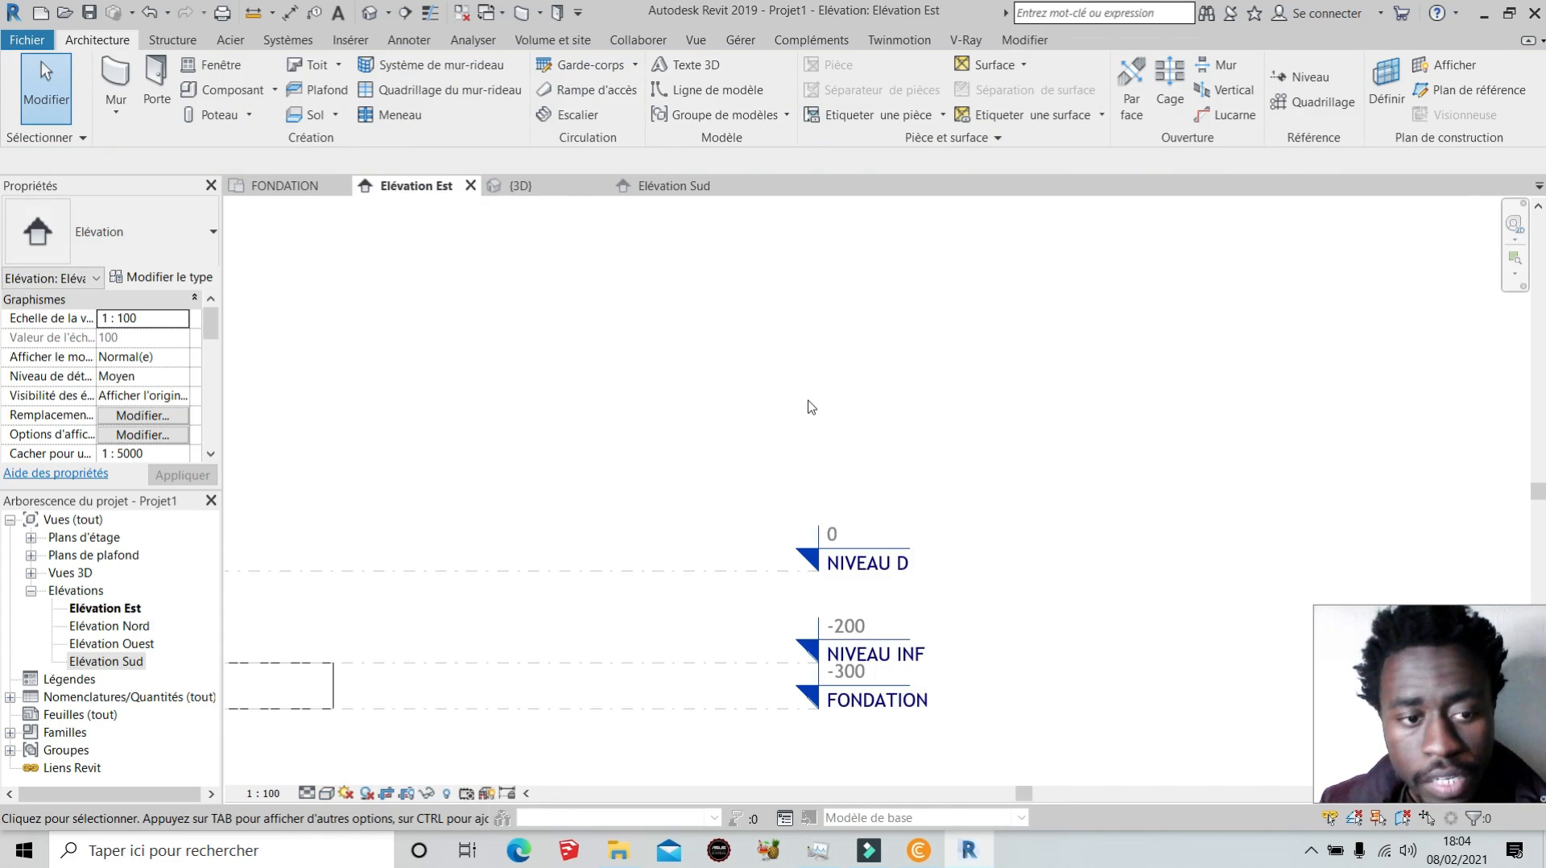
Review the walls' top constraint up to NIVEAU INF, and examine the foundation walls in the 3D view and south elevation.
scroll(602, 486, "up", 5)
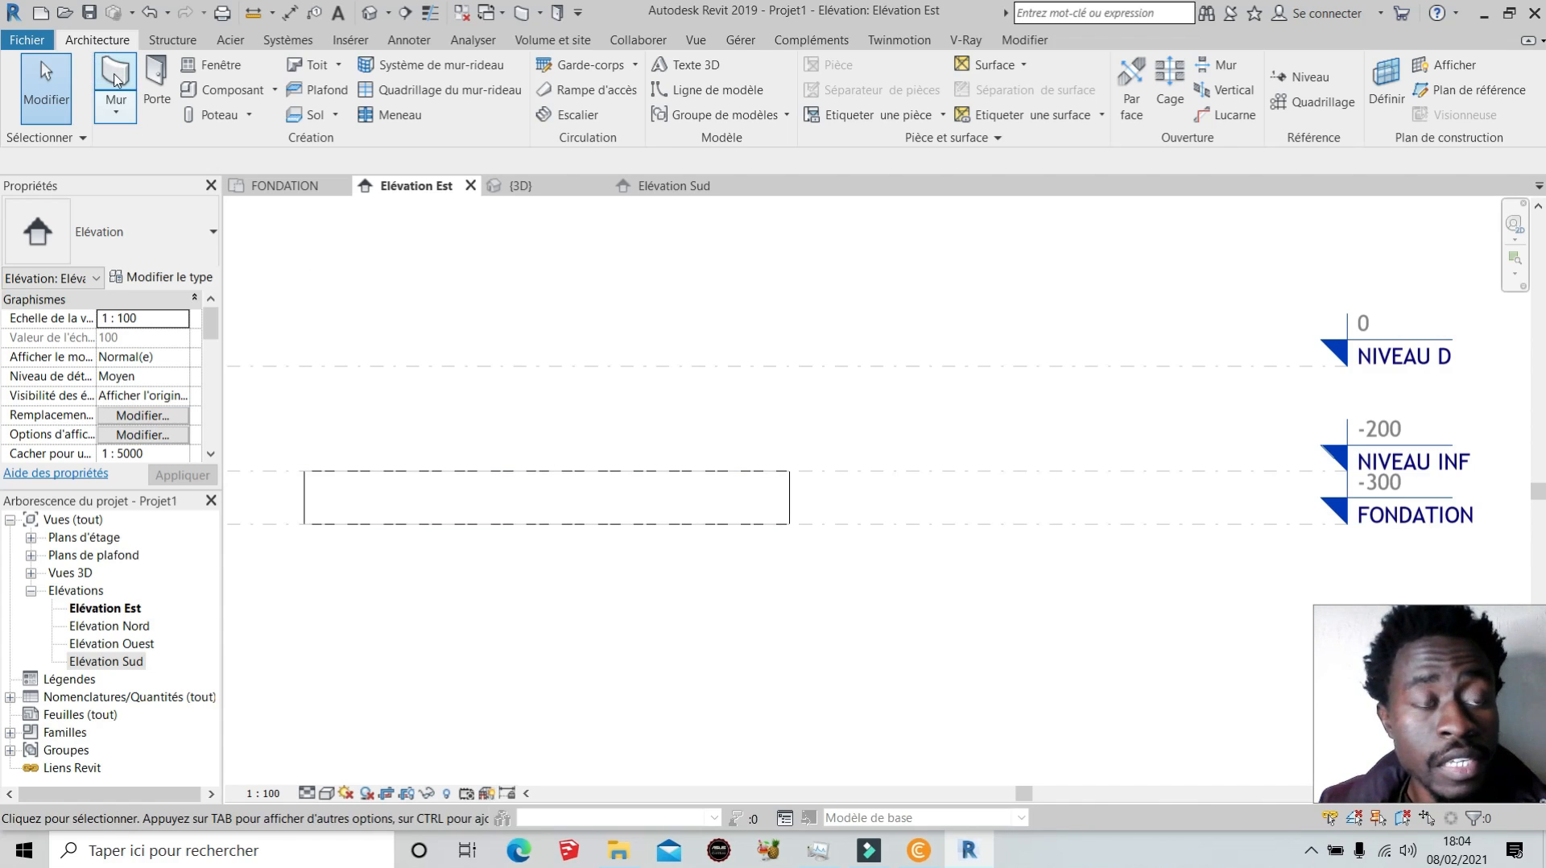
left_click(260, 184)
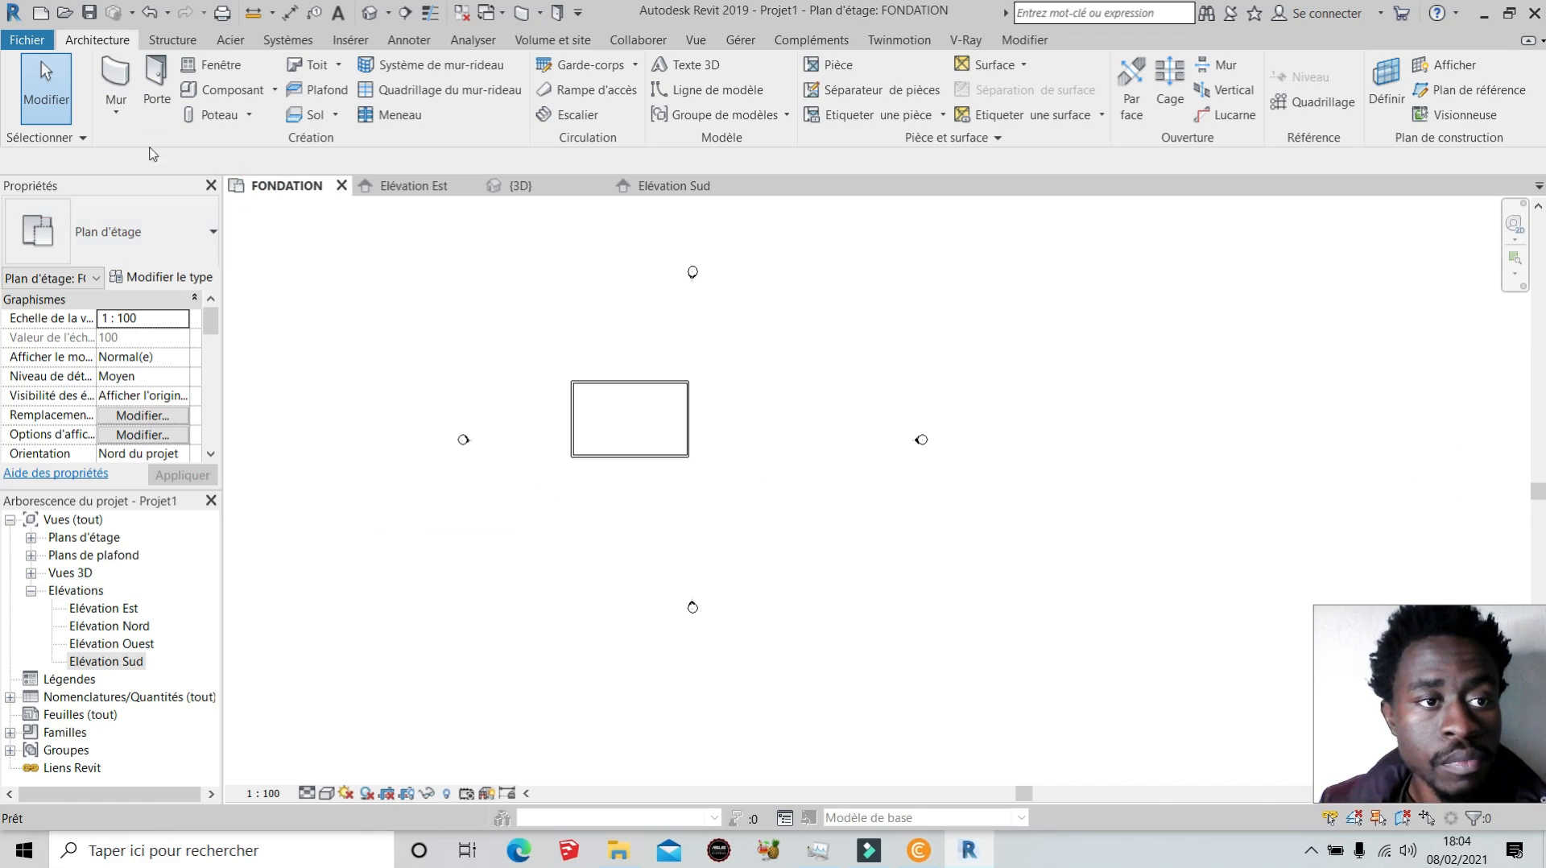
left_click(118, 76)
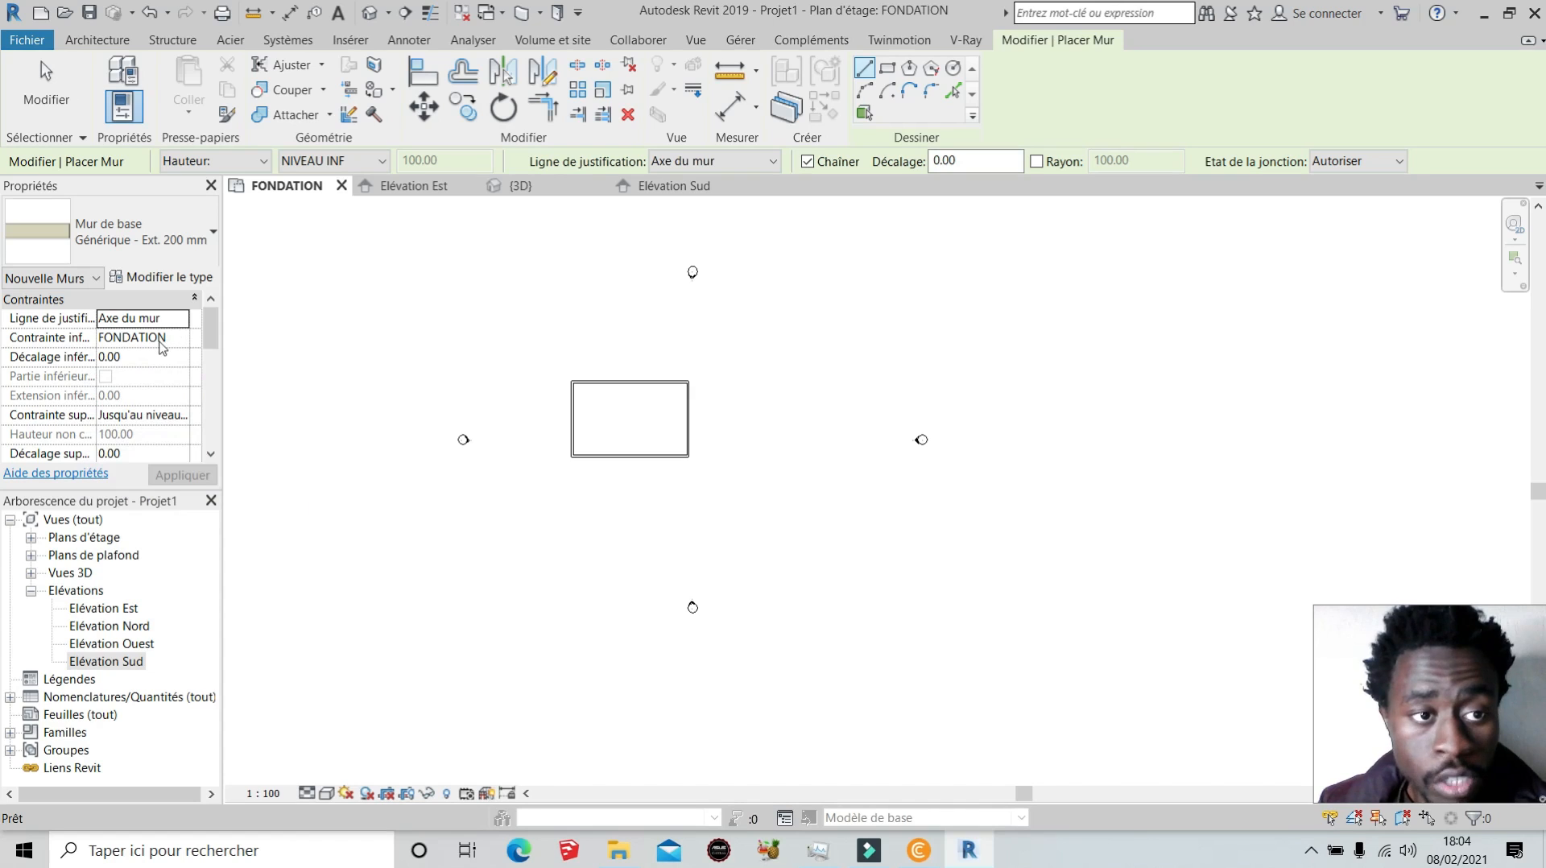
left_click(185, 417)
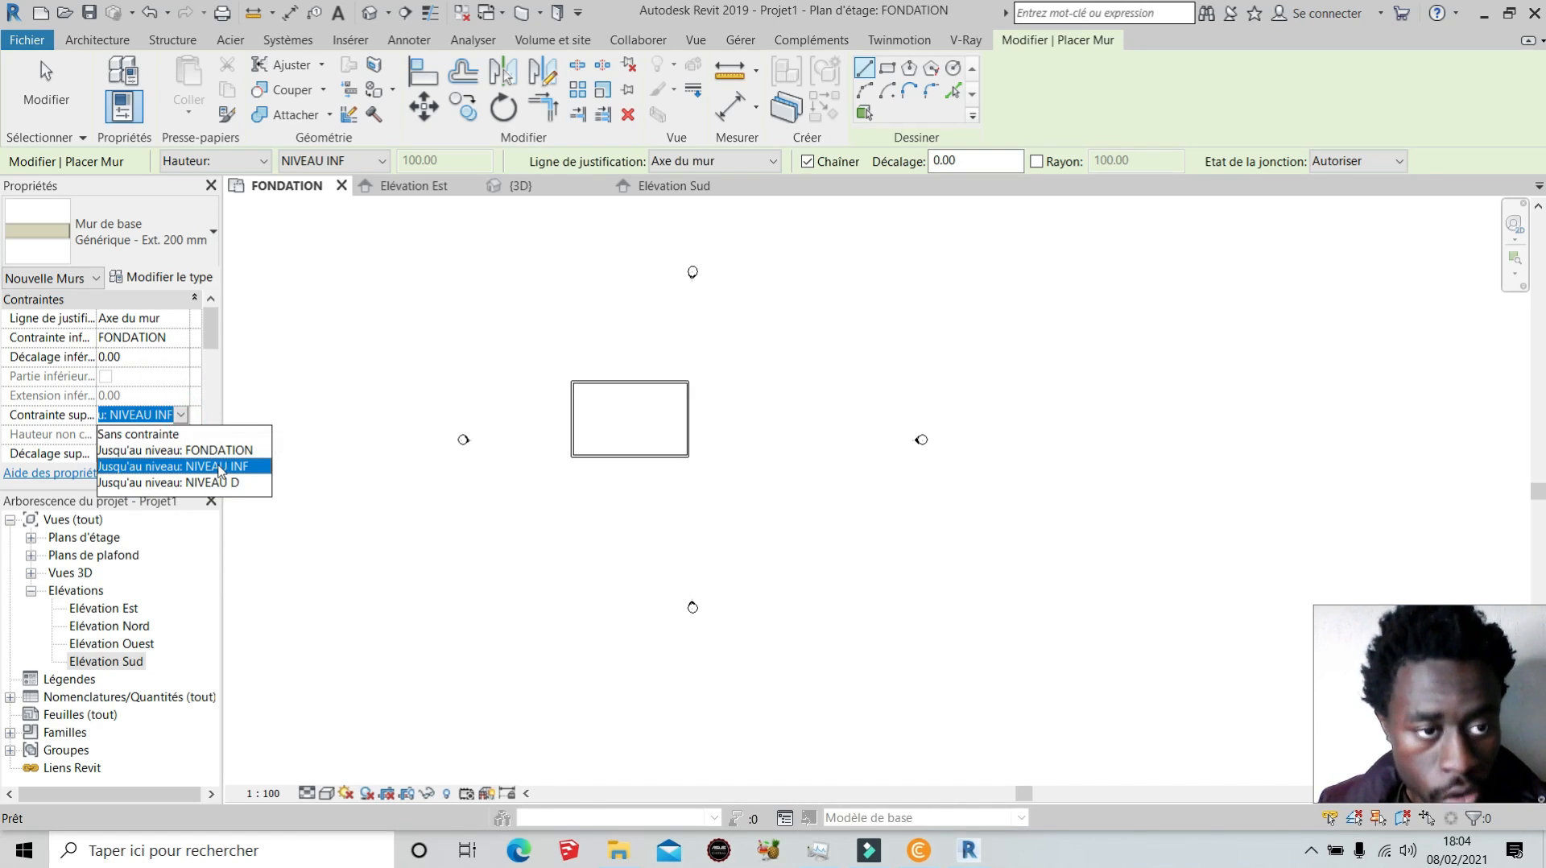
left_click(220, 467)
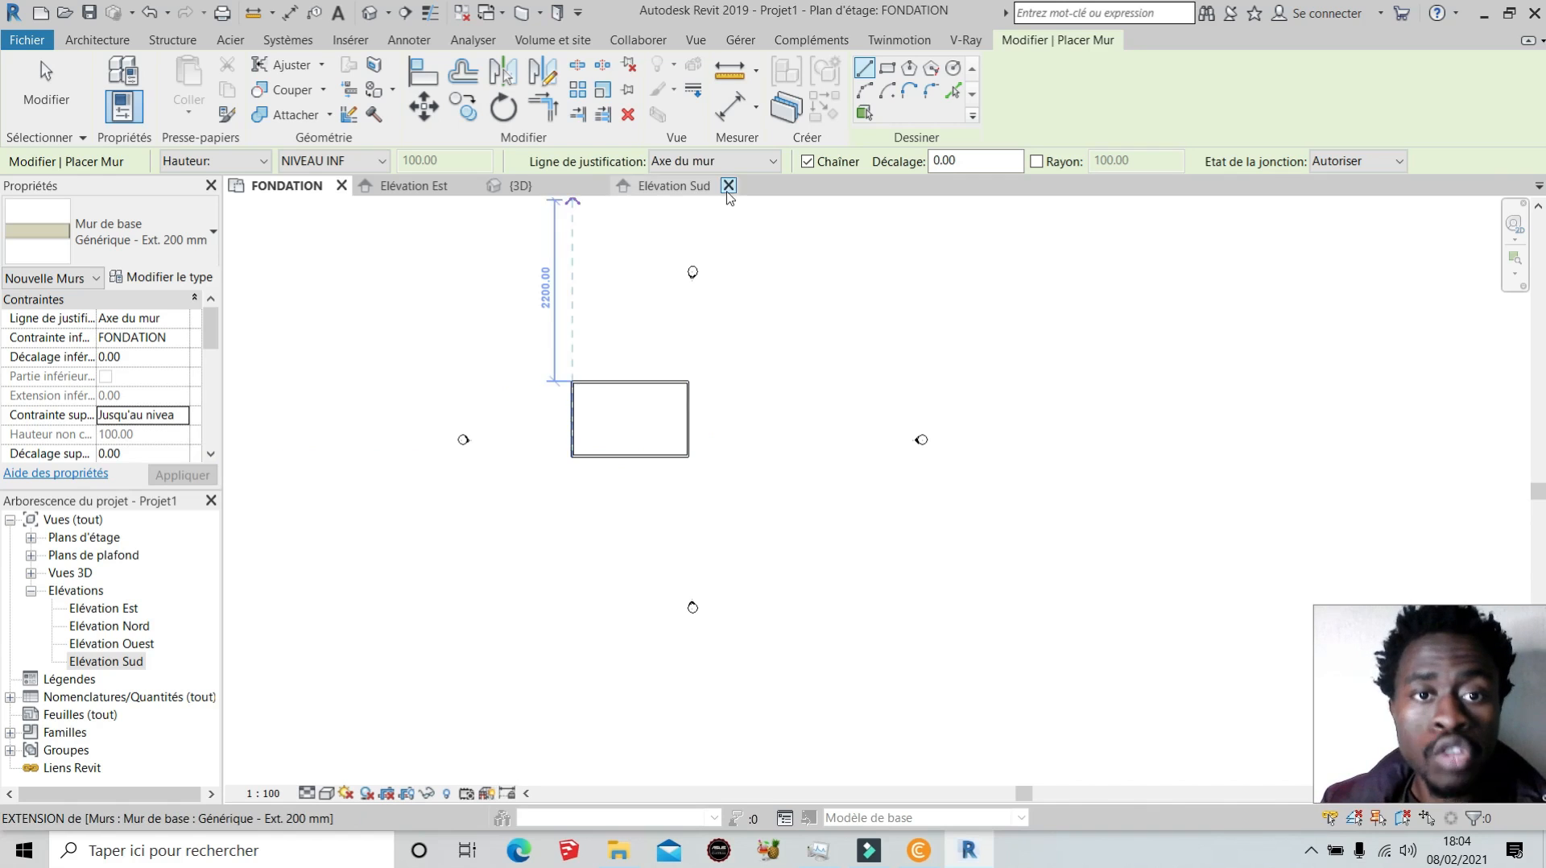
left_click(520, 186)
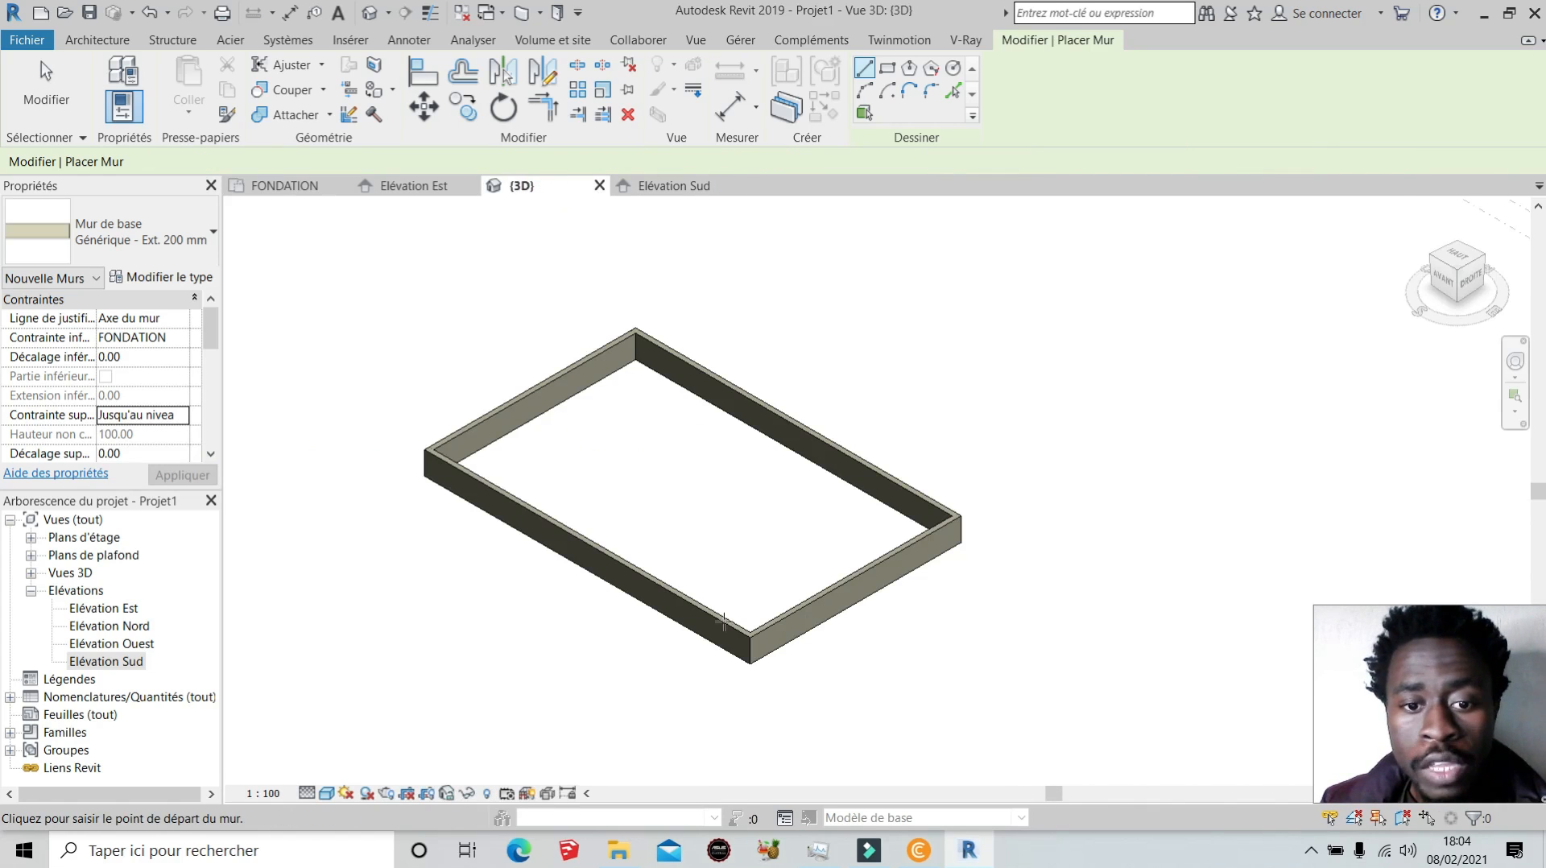
left_click(672, 186)
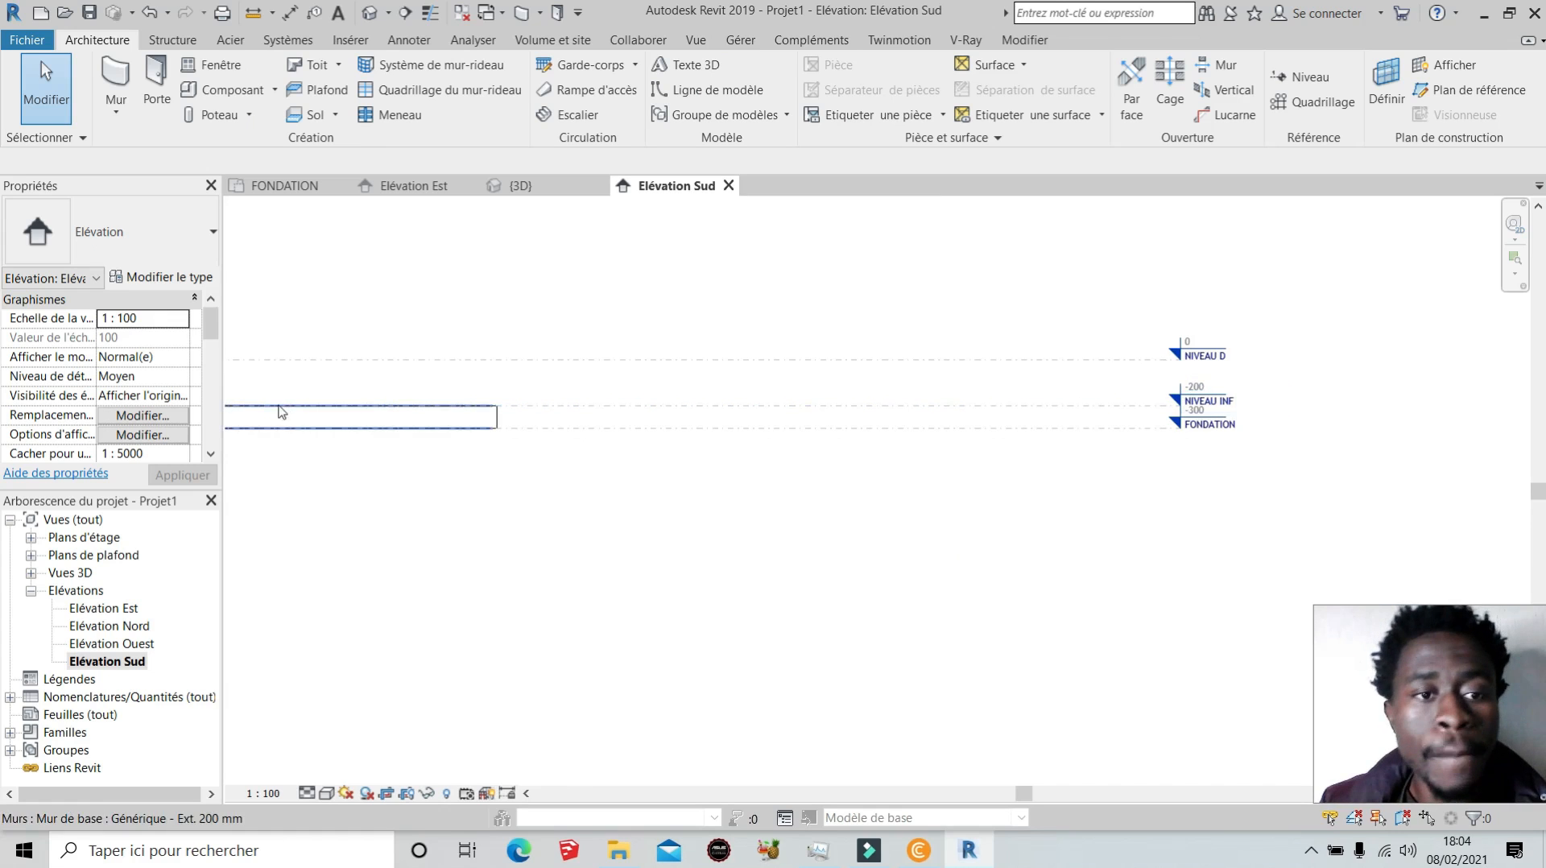
scroll(766, 372, "down", 2)
scroll(414, 379, "up", 3)
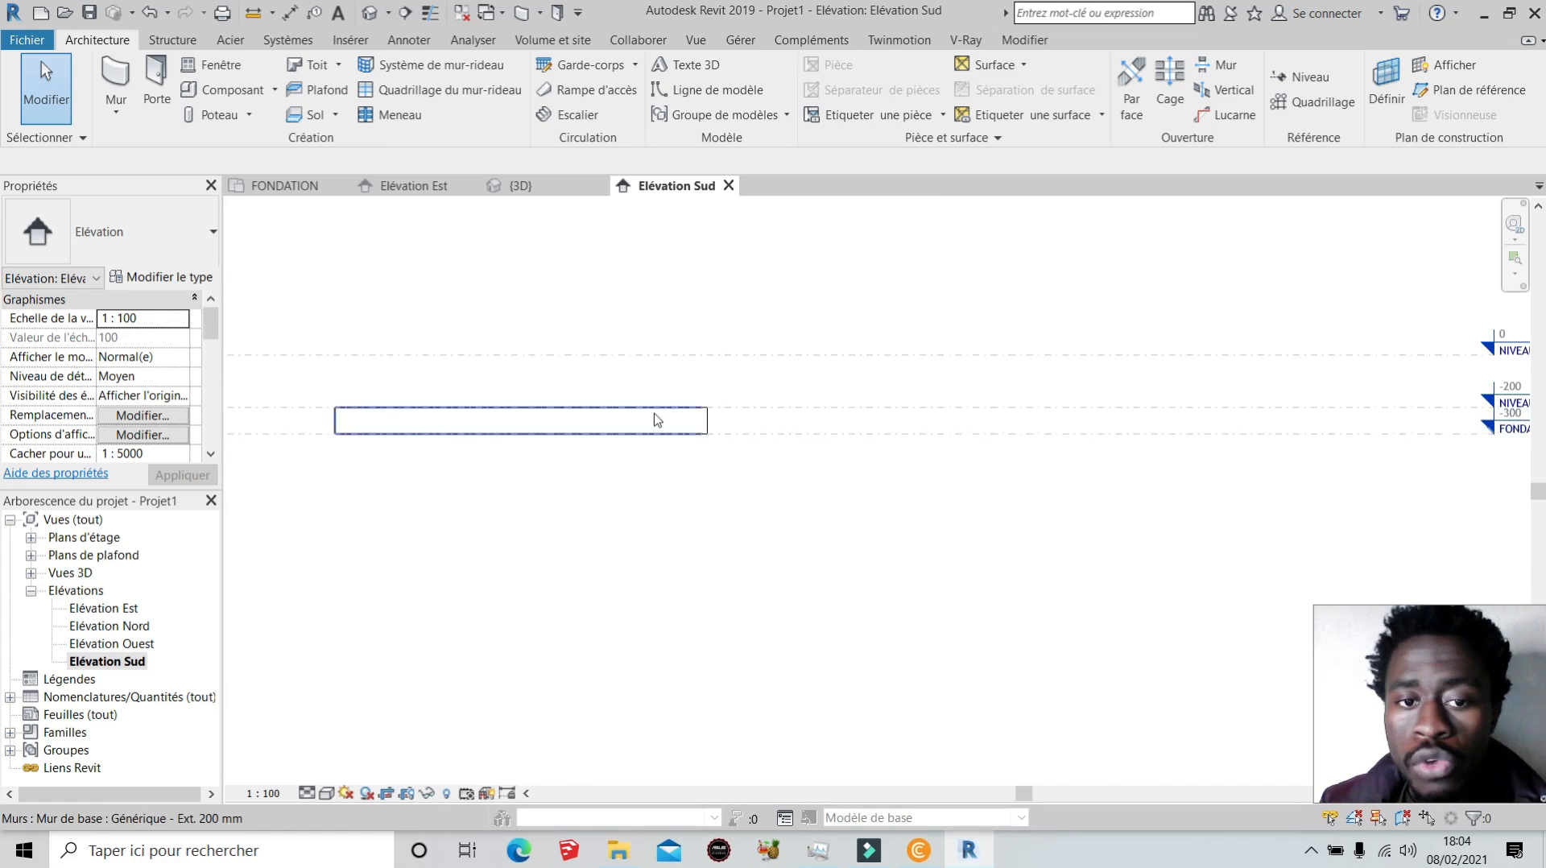
scroll(656, 421, "down", 2)
scroll(1262, 399, "up", 3)
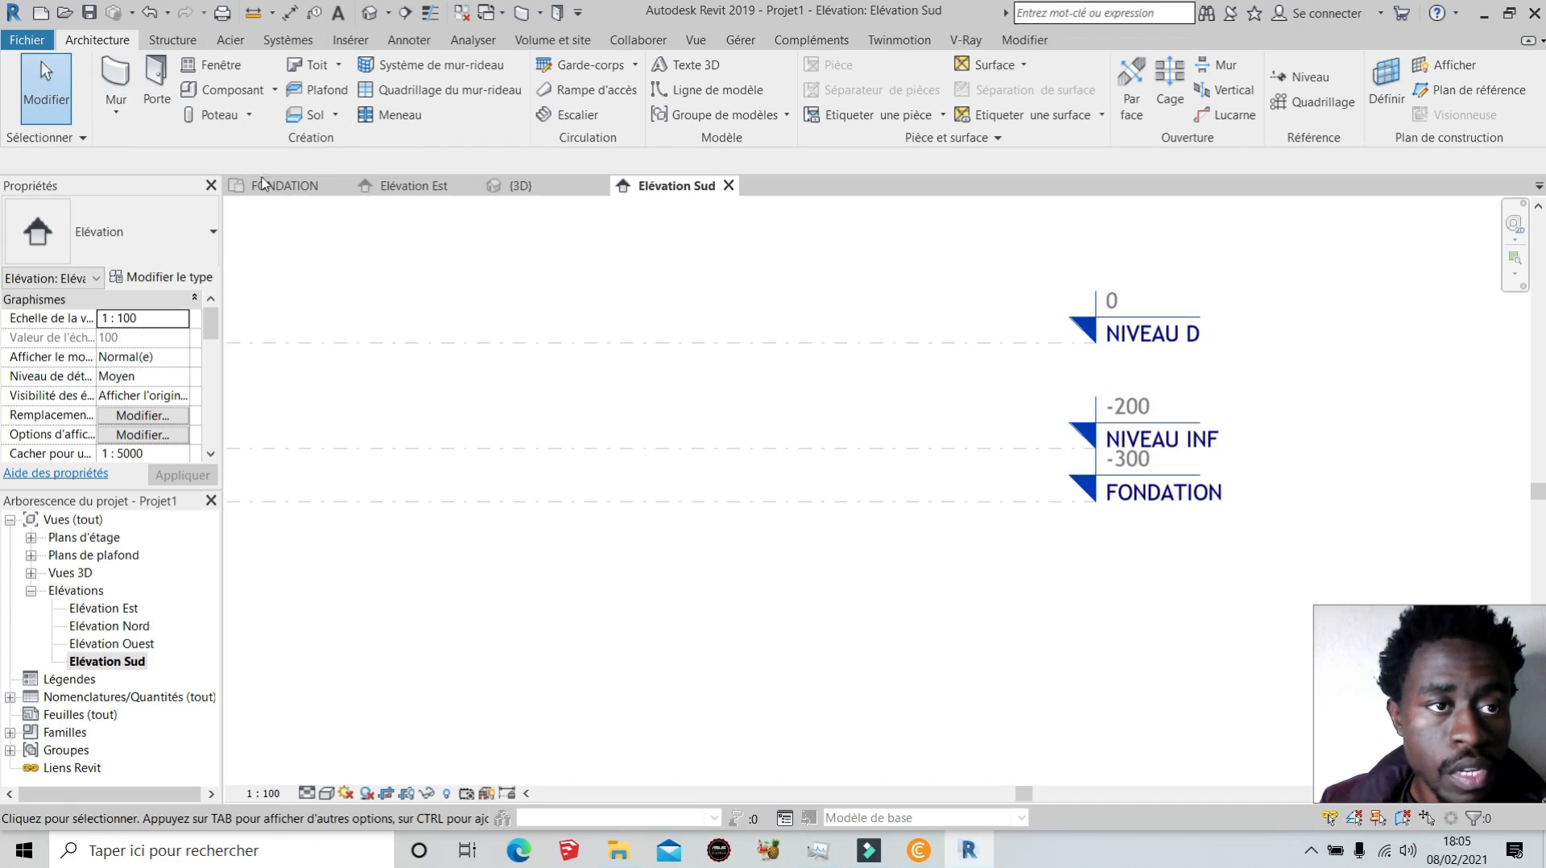
In the FONDATION floor plan, start new walls with base constraint NIVEAU INF and top constraint up to level NIVEAU D.
left_click(288, 182)
left_click(112, 68)
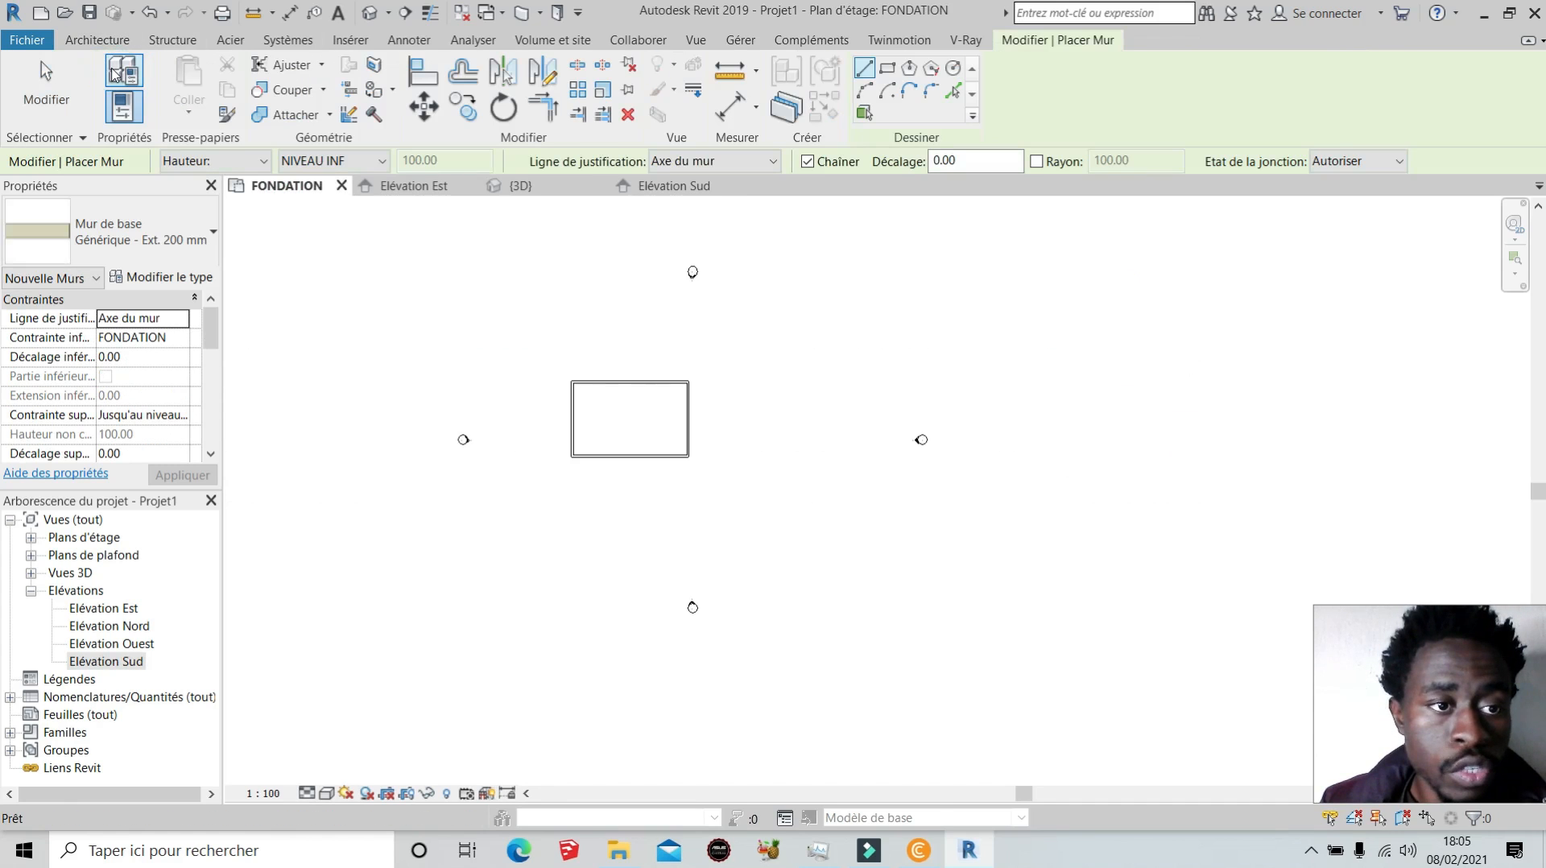
left_click(185, 341)
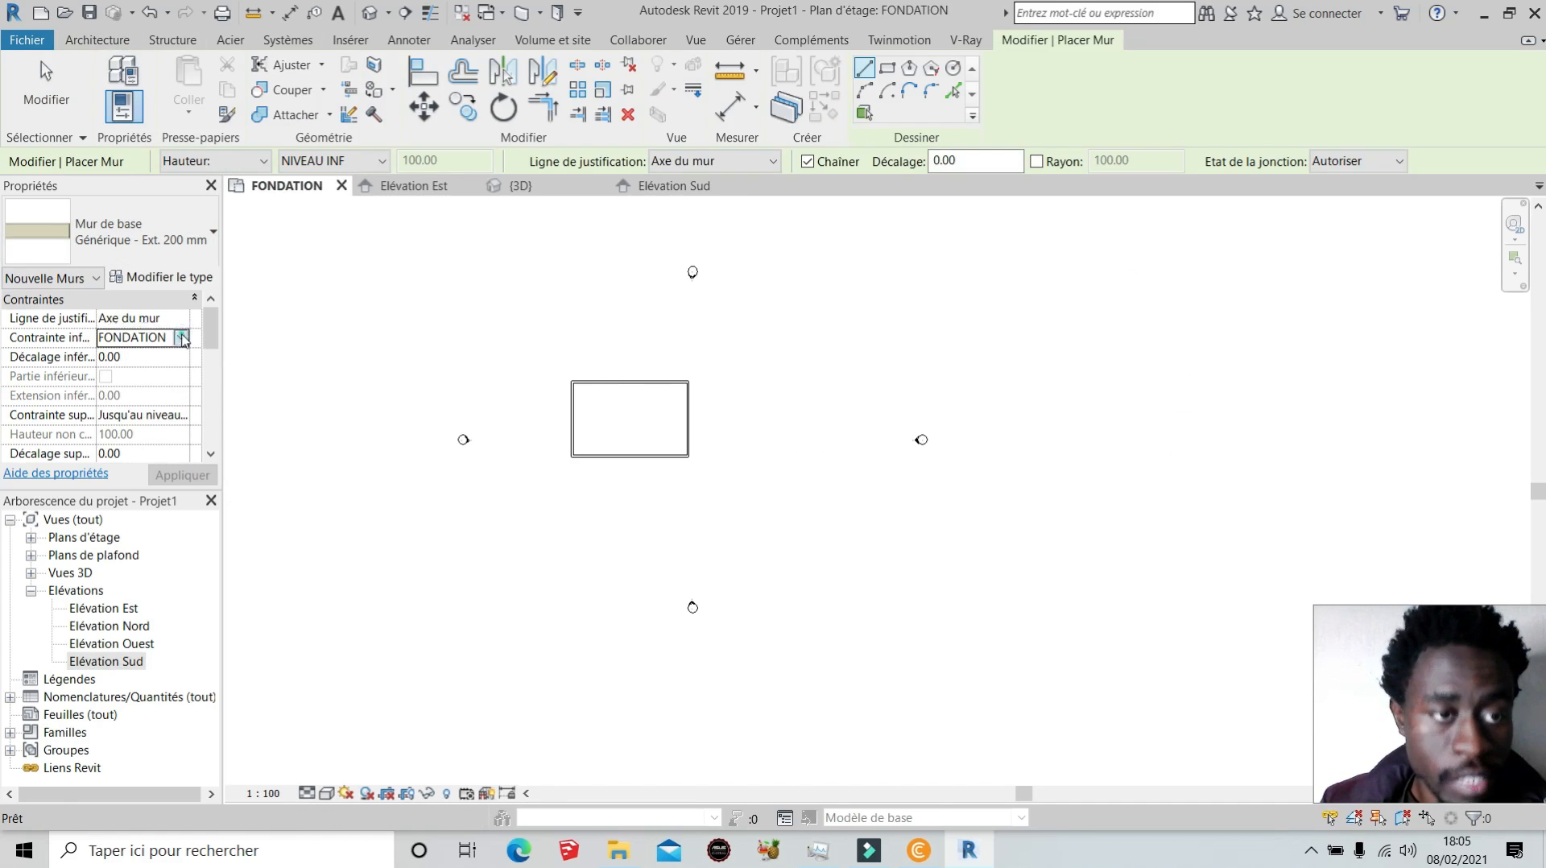
left_click(184, 341)
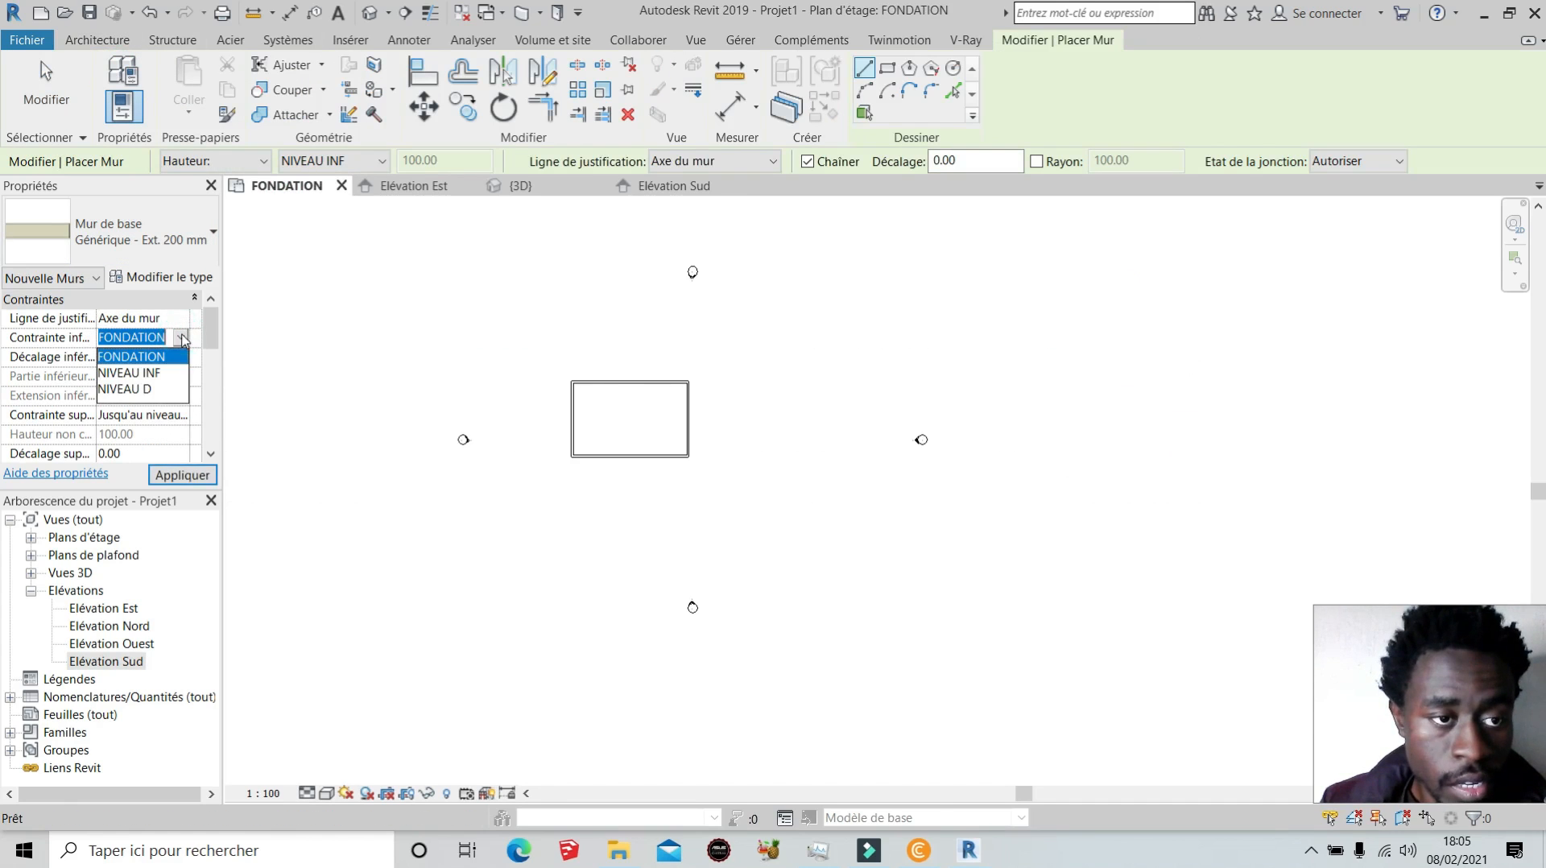
left_click(162, 373)
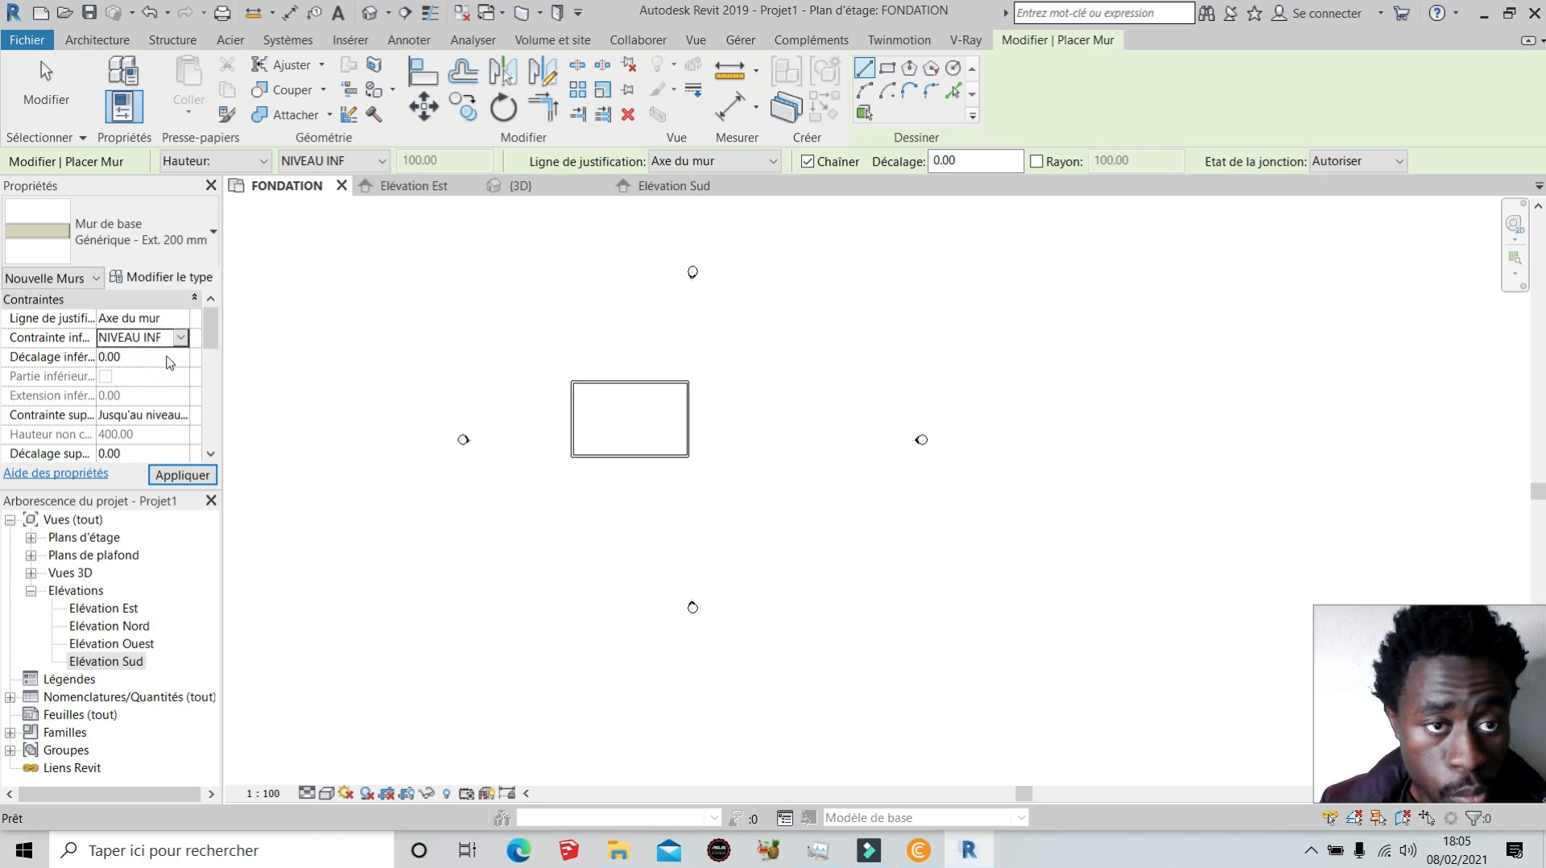
left_click(953, 488)
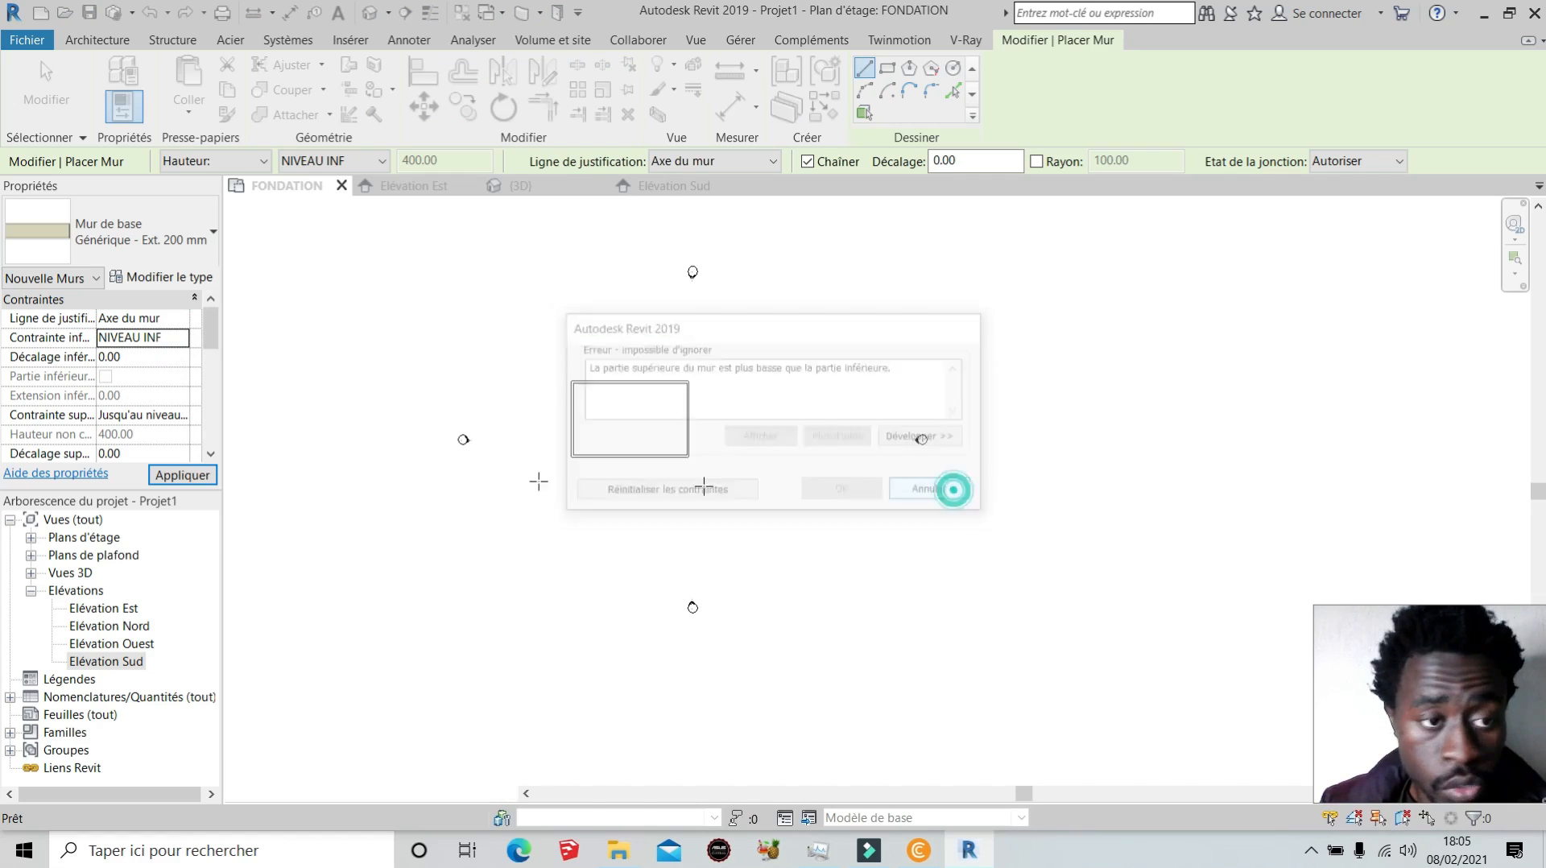
left_click(181, 415)
left_click(181, 415)
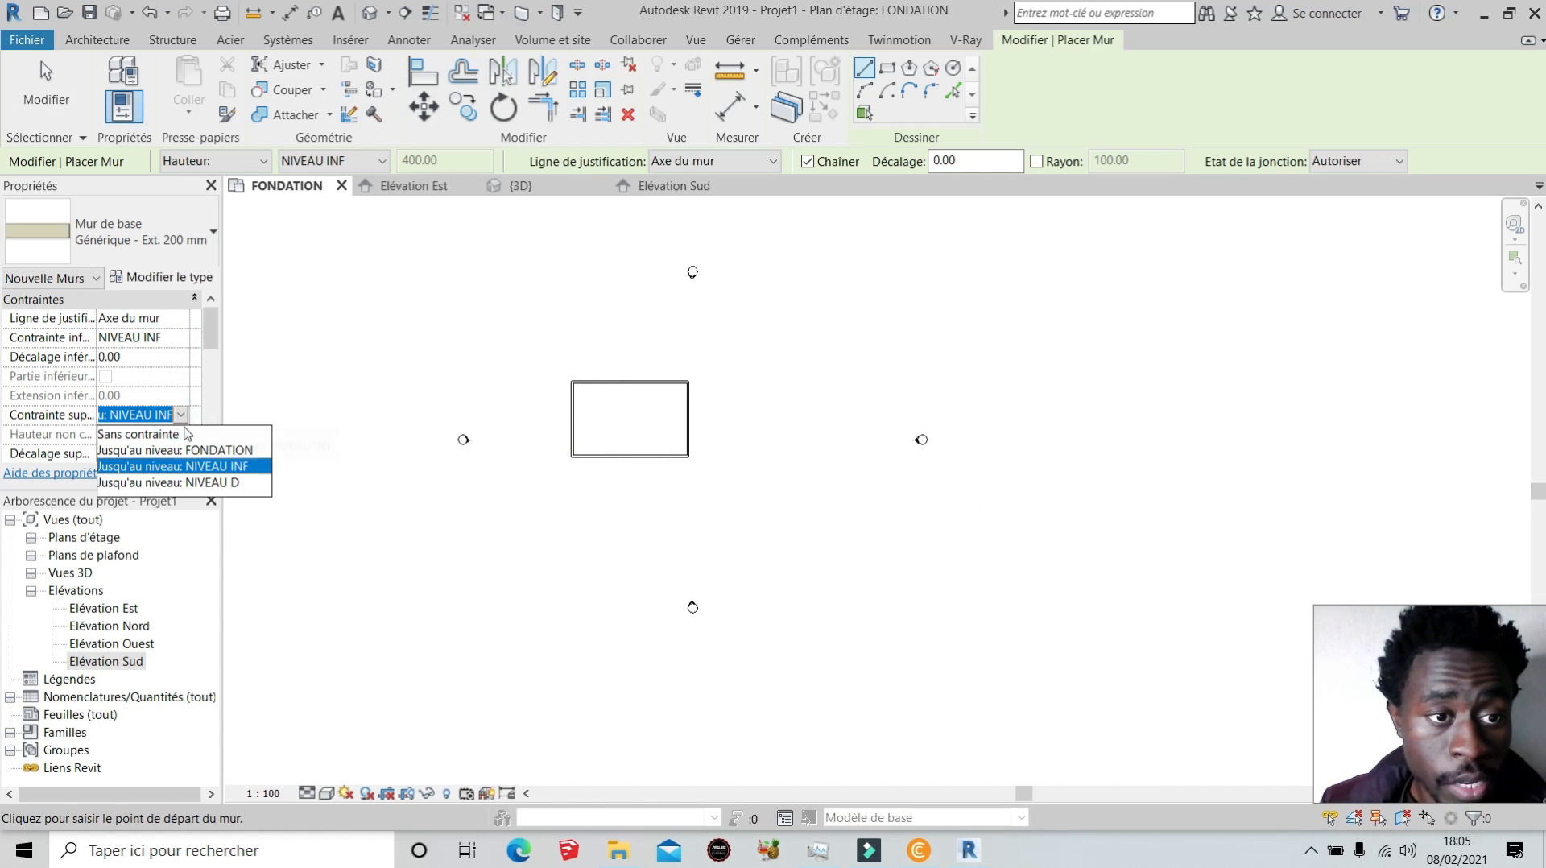
left_click(216, 483)
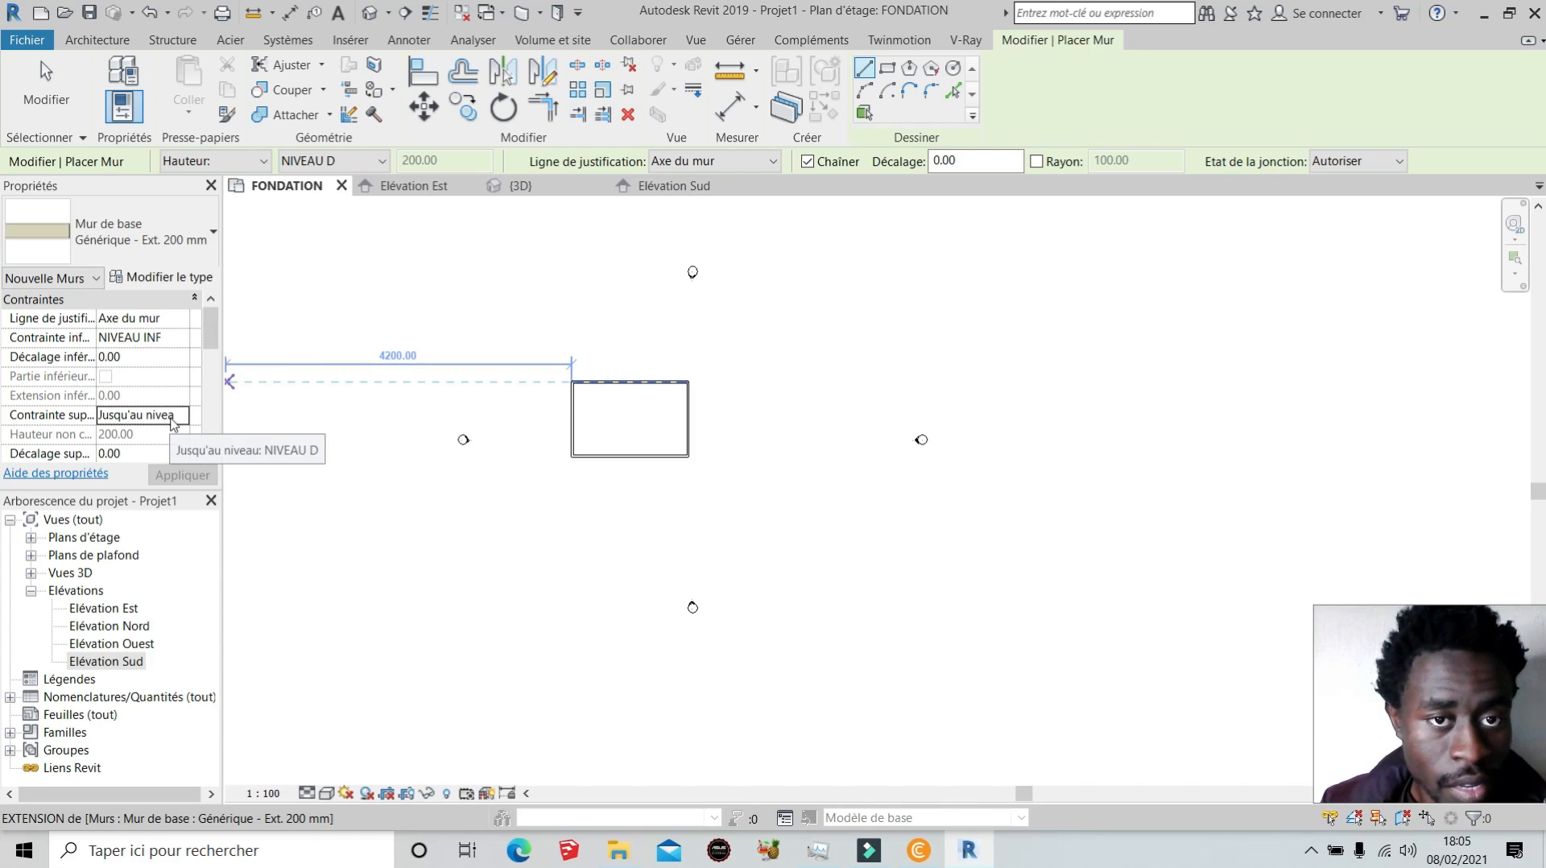
Draw a closed rectangle of four Ext. Brique 22 + Isolant 10 walls along the existing foundation walls.
left_click(197, 240)
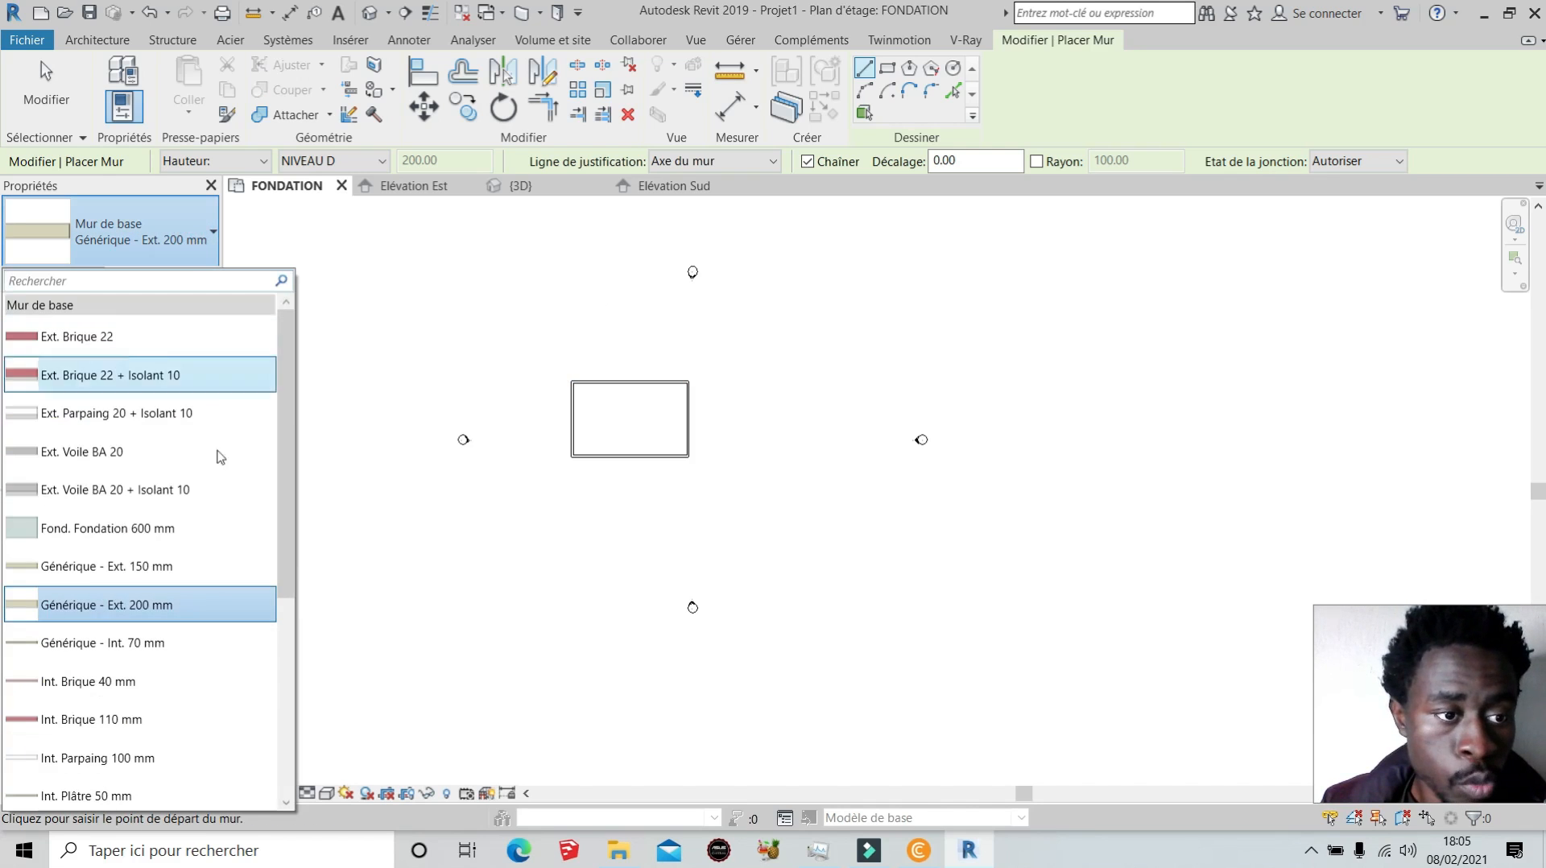
left_click(121, 375)
scroll(604, 403, "up", 3)
scroll(615, 492, "up", 1)
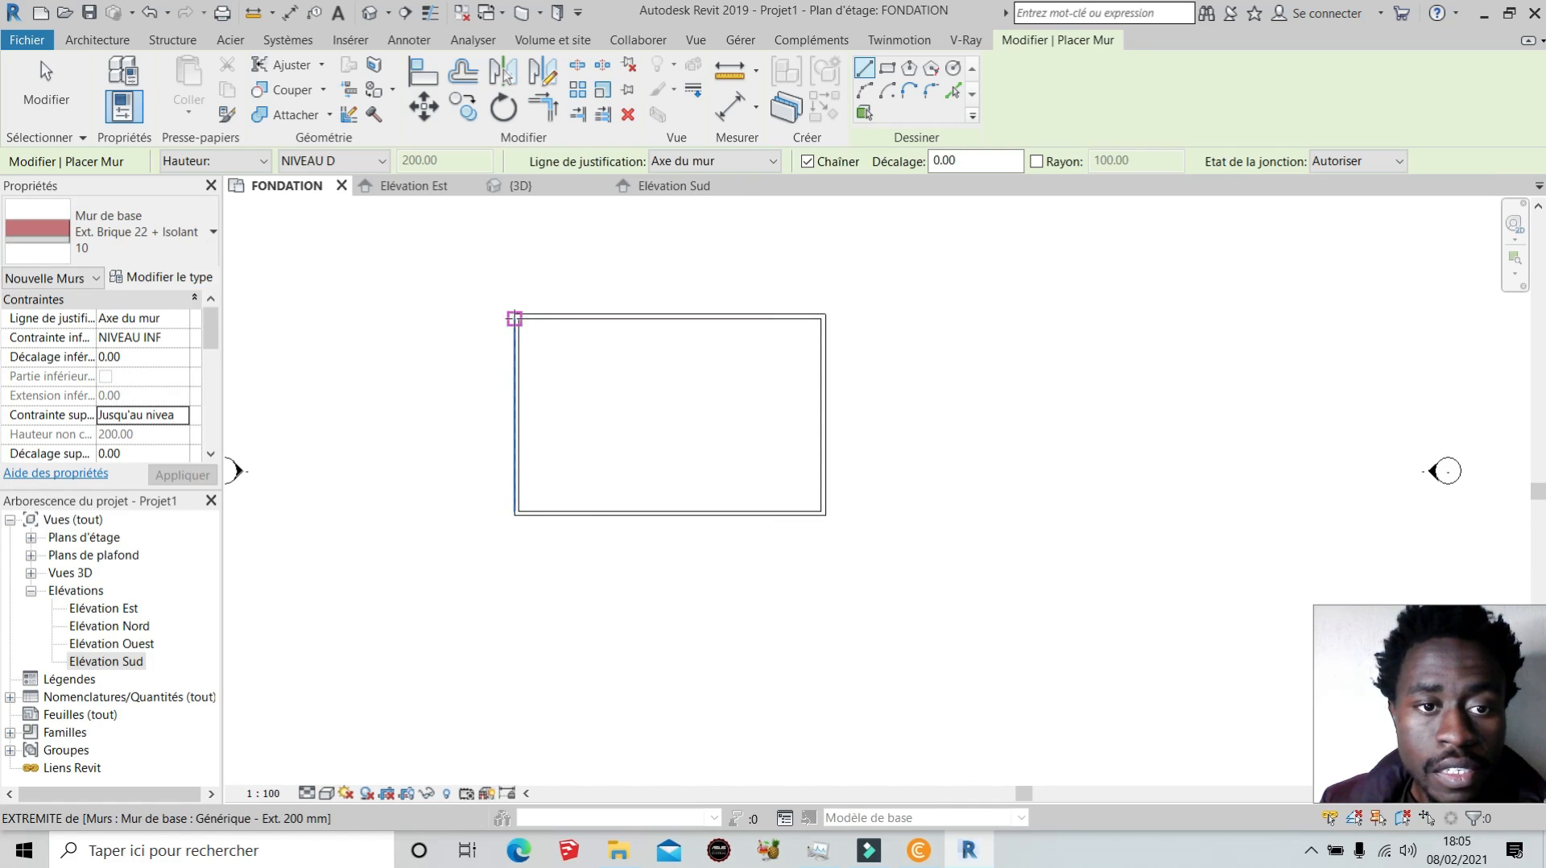
left_click(516, 321)
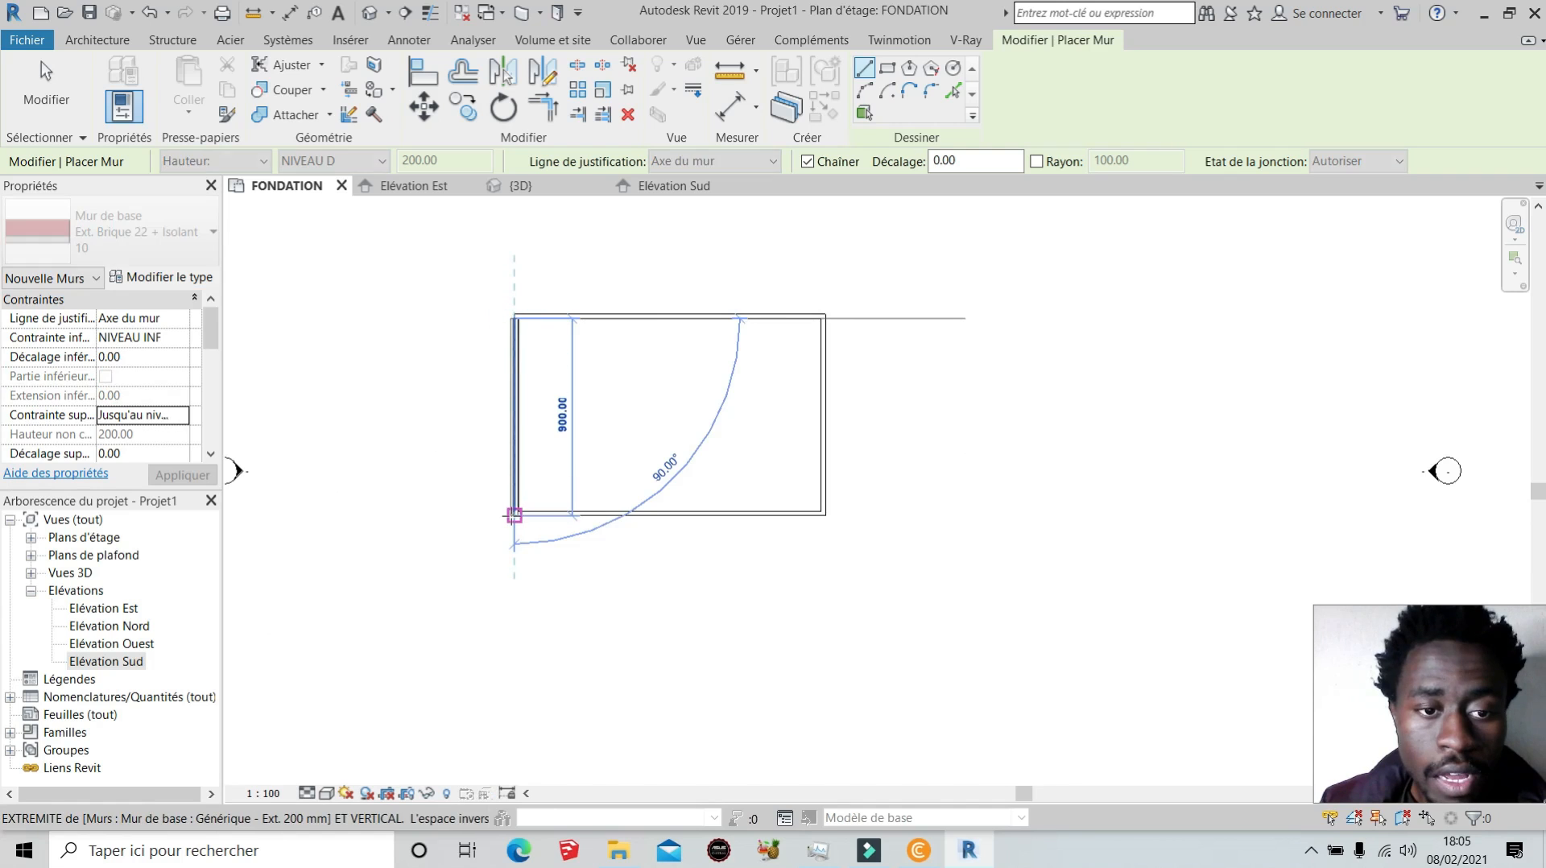
left_click(515, 510)
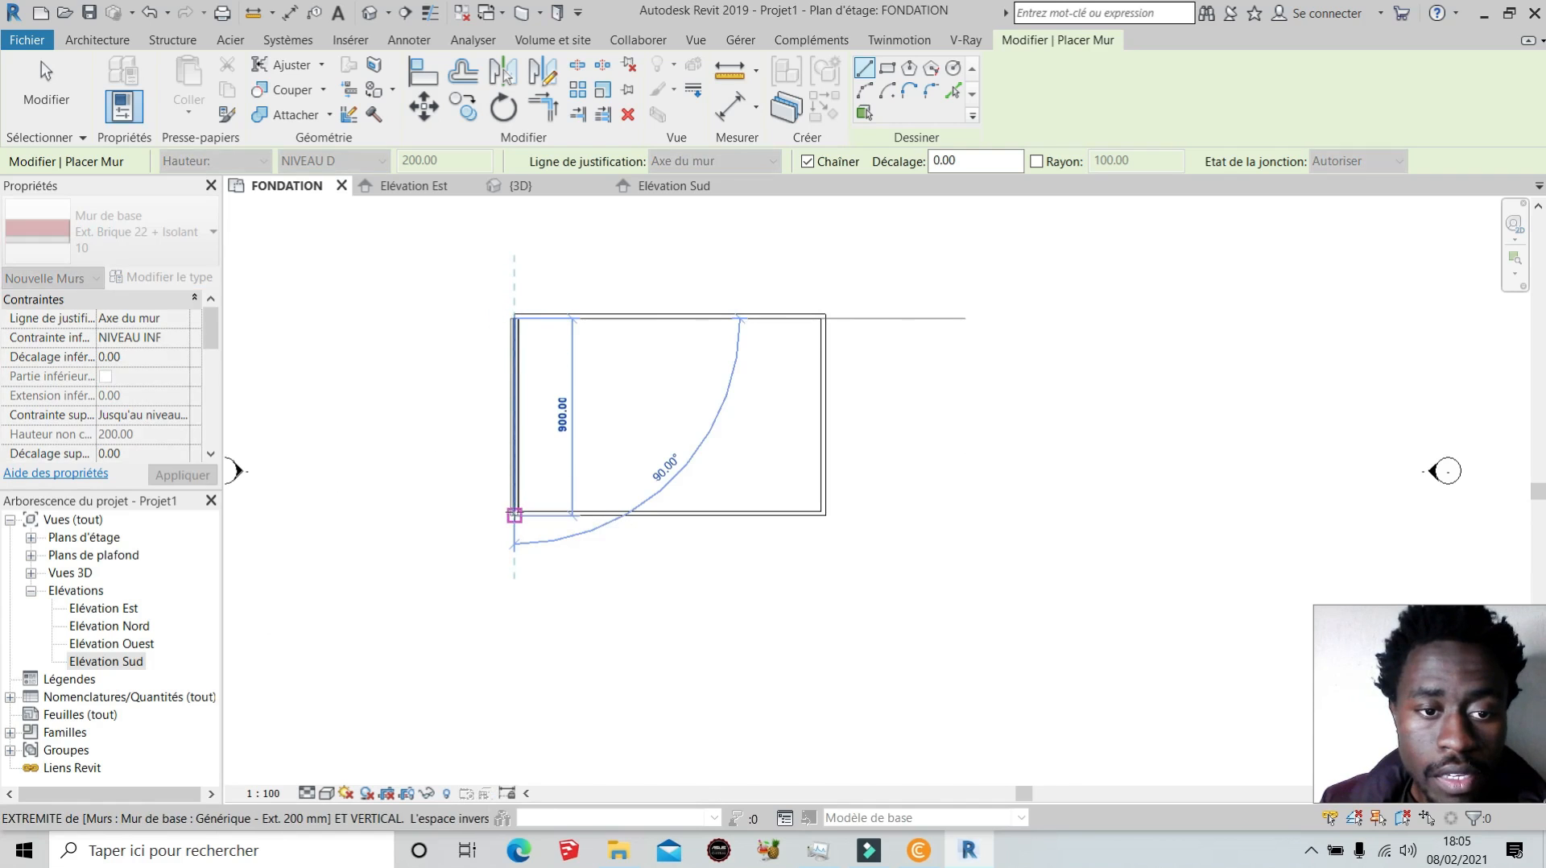
left_click(821, 511)
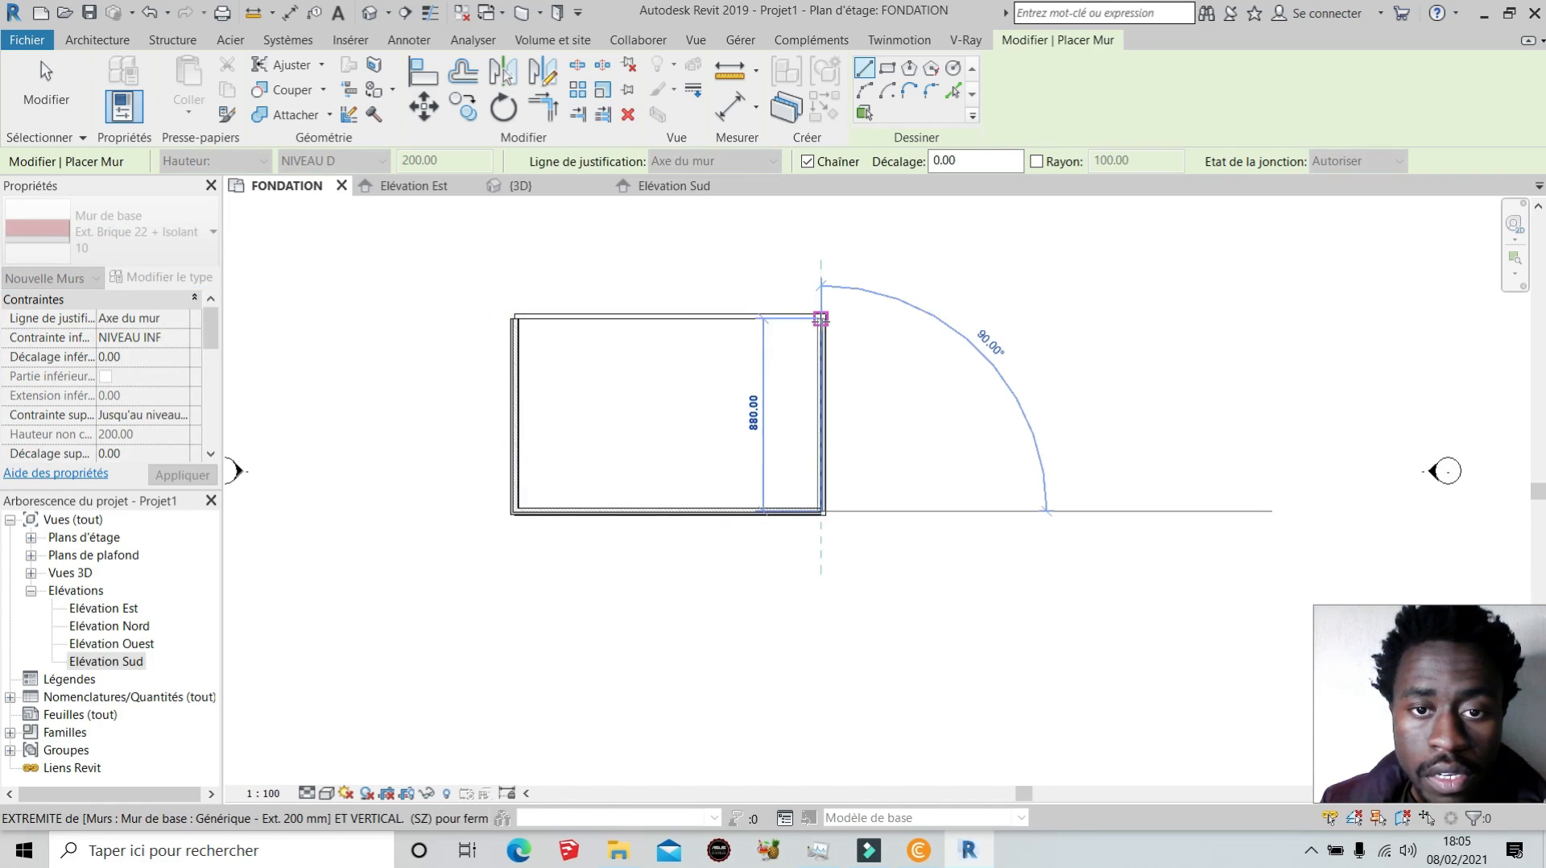
left_click(821, 319)
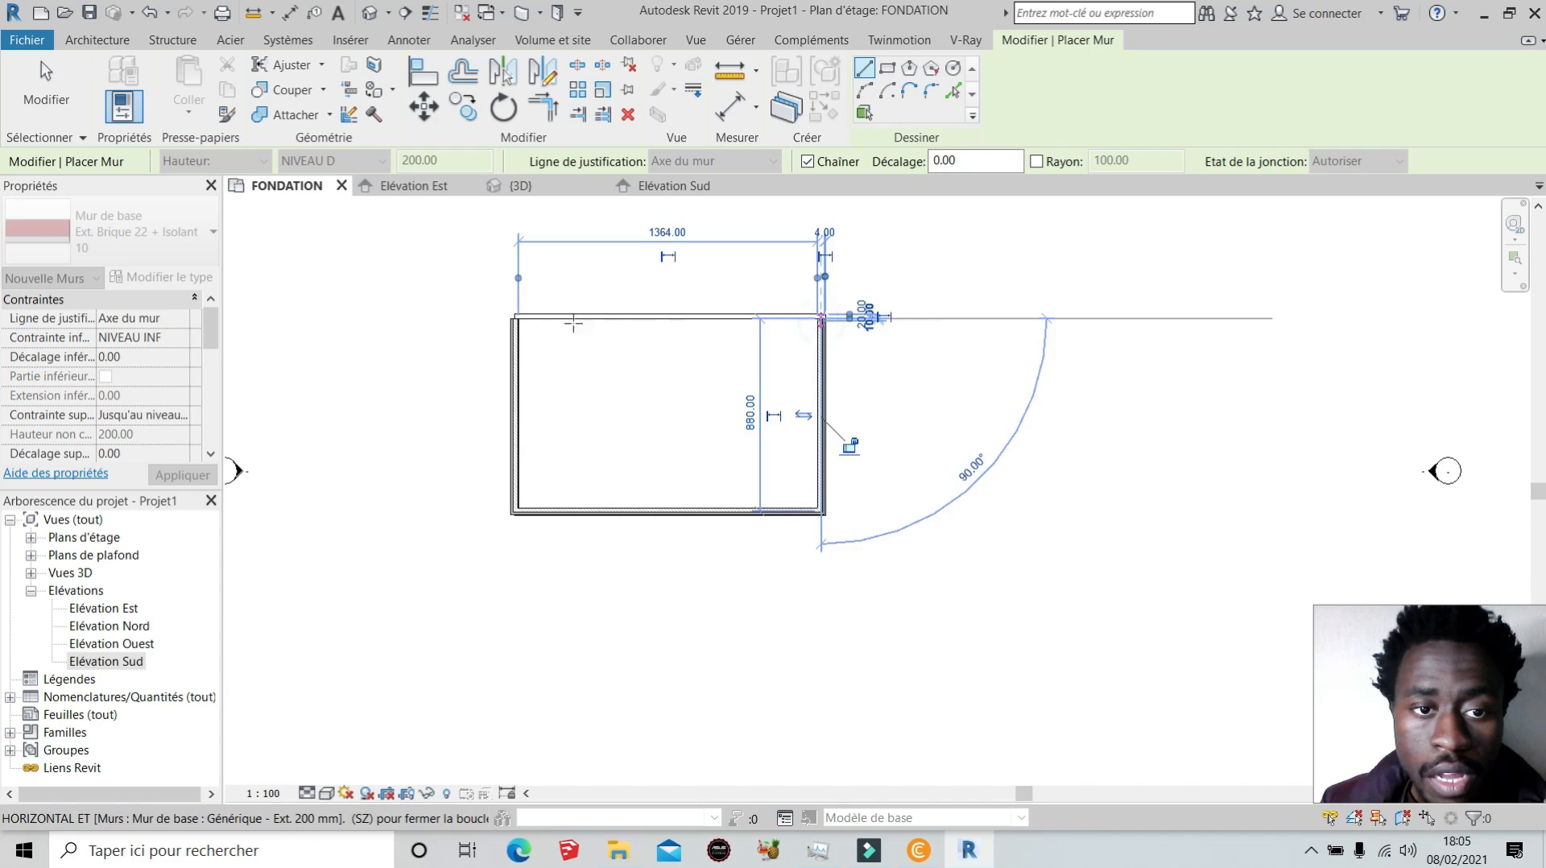
left_click(515, 319)
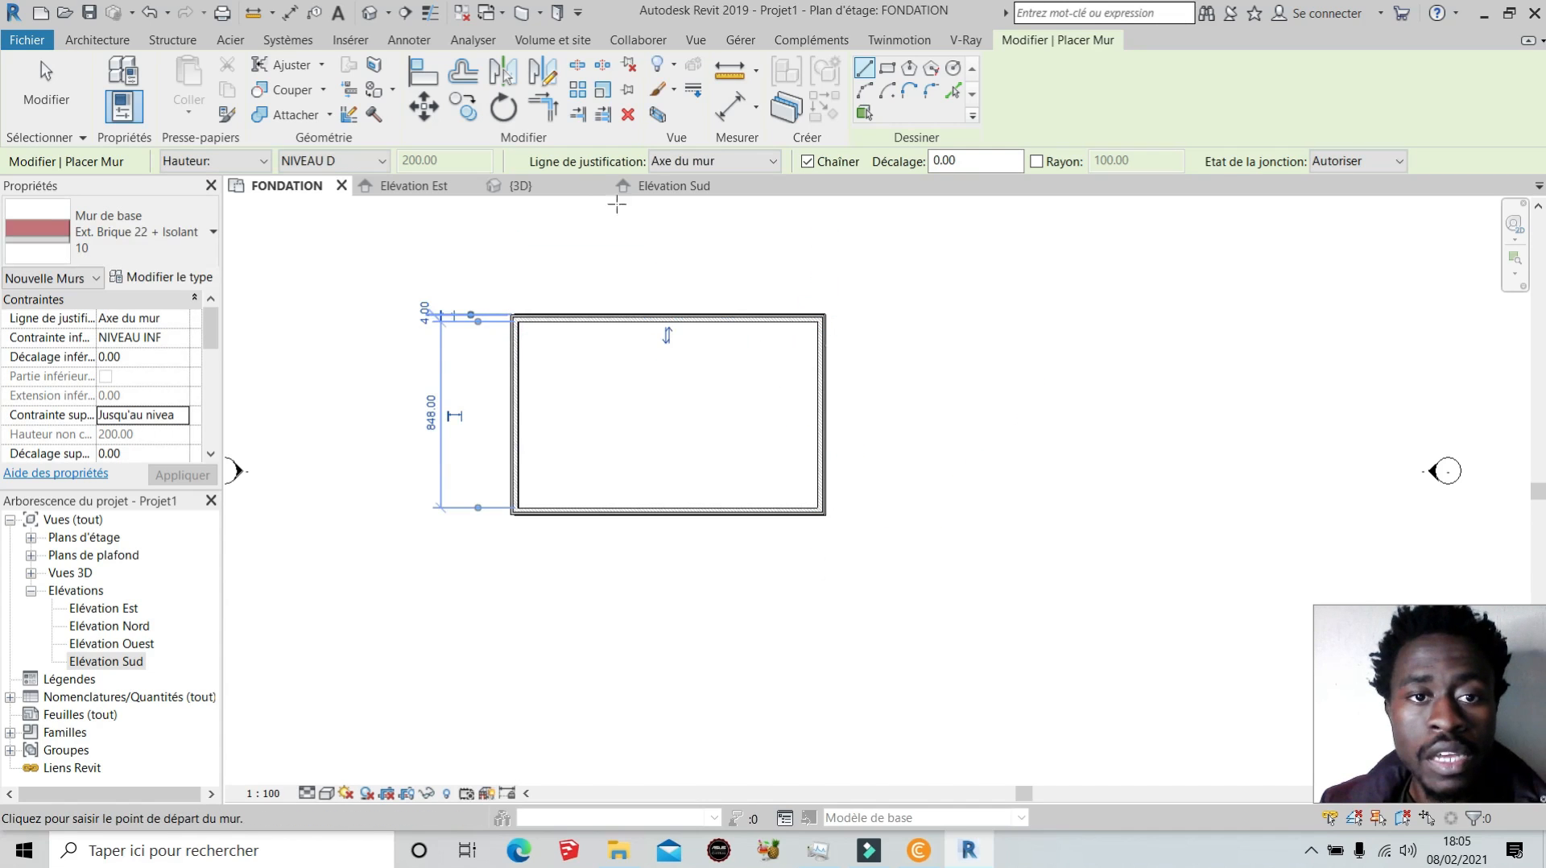
Examine in the 3D view how the brick walls sit on the foundation walls, including the corners and the joint between them.
left_click(520, 186)
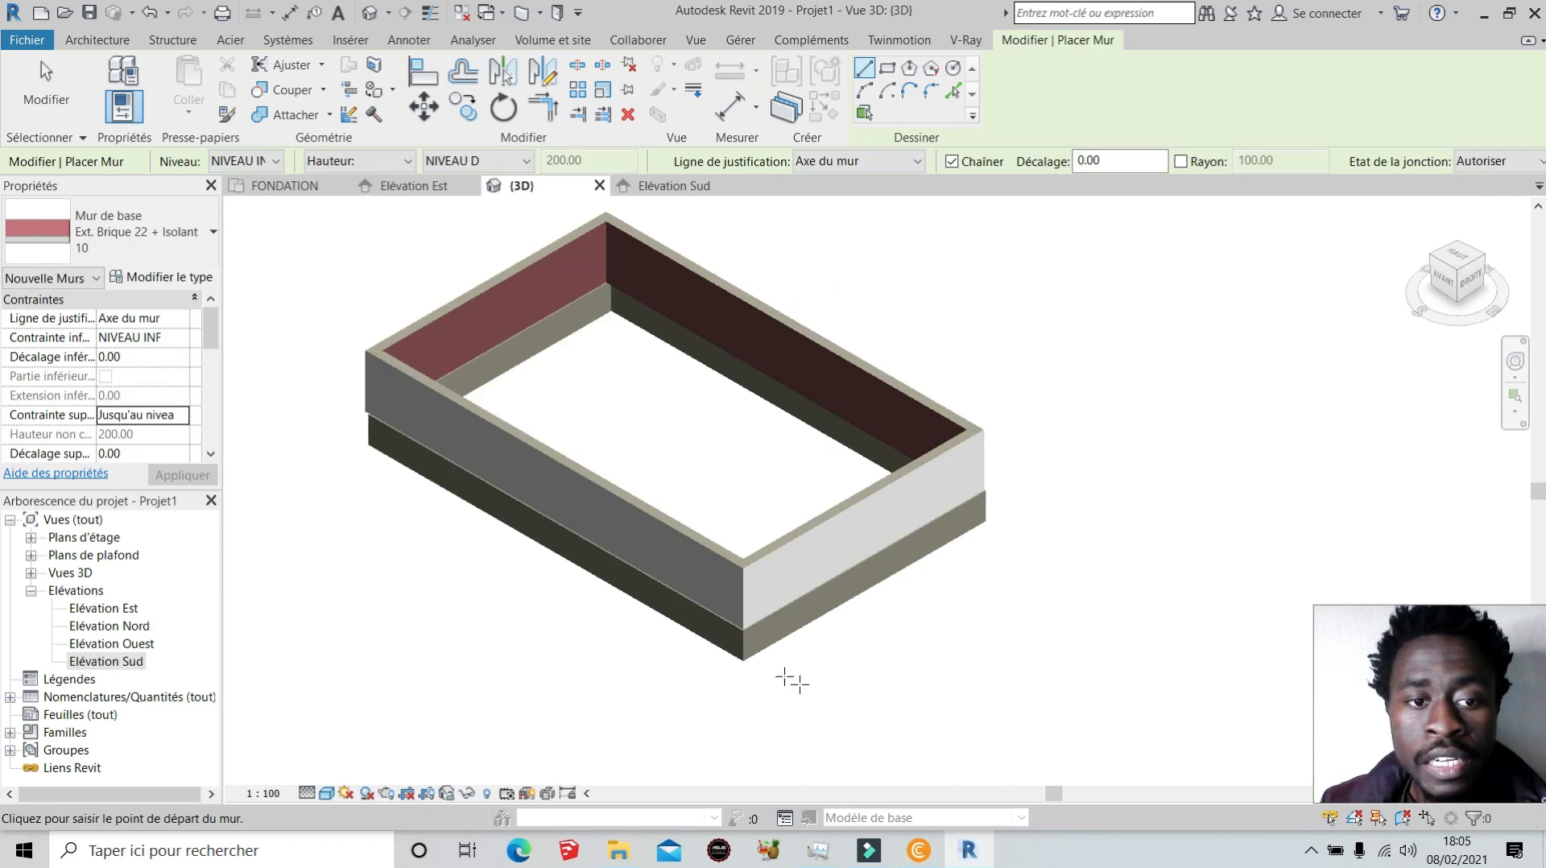
scroll(397, 465, "up", 6)
scroll(531, 475, "down", 7)
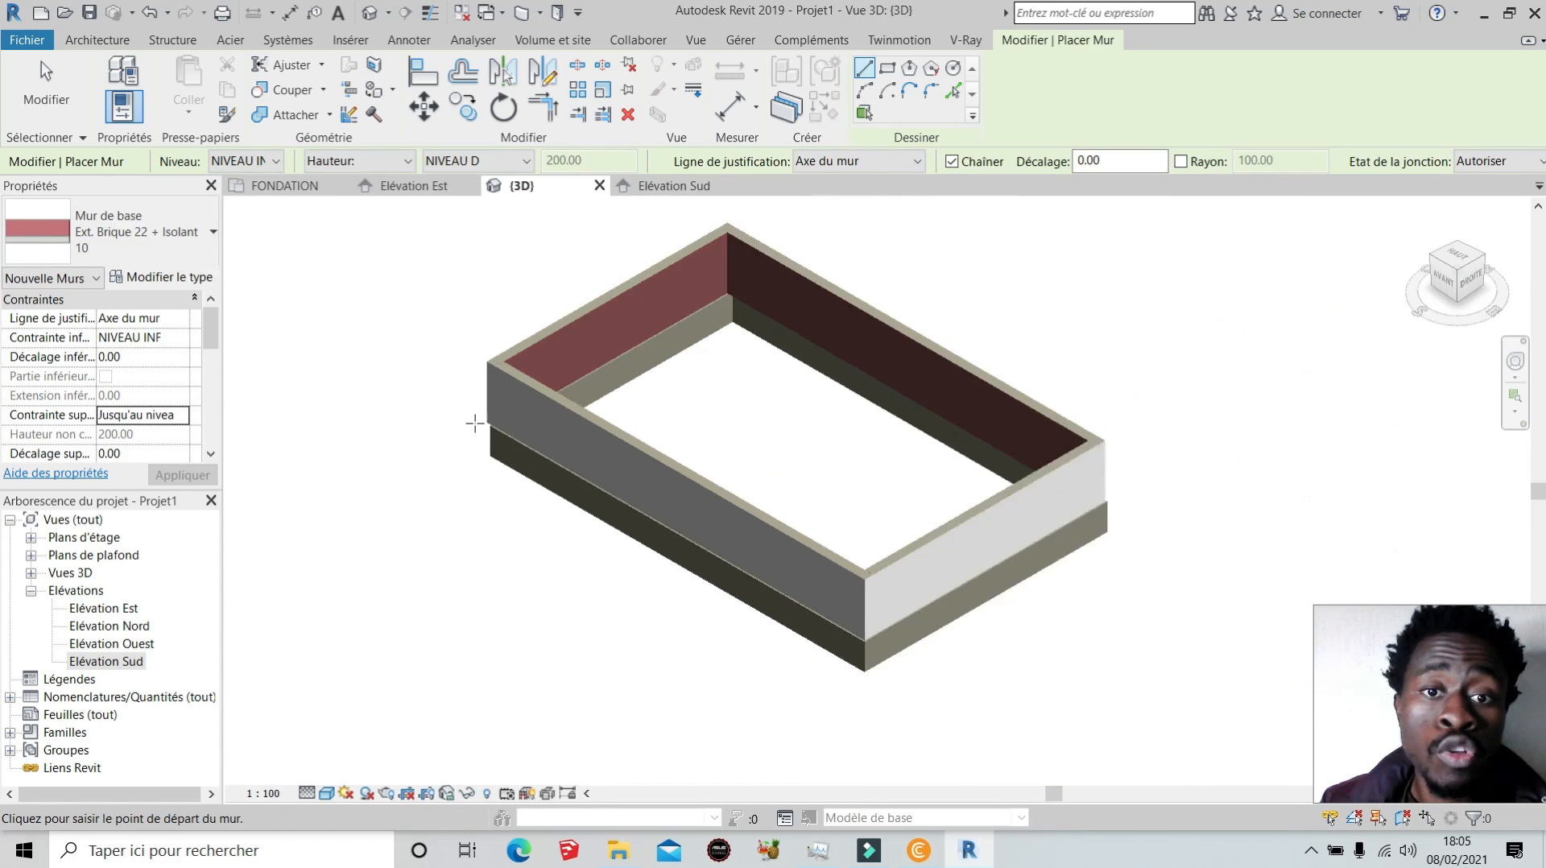
scroll(556, 451, "down", 2)
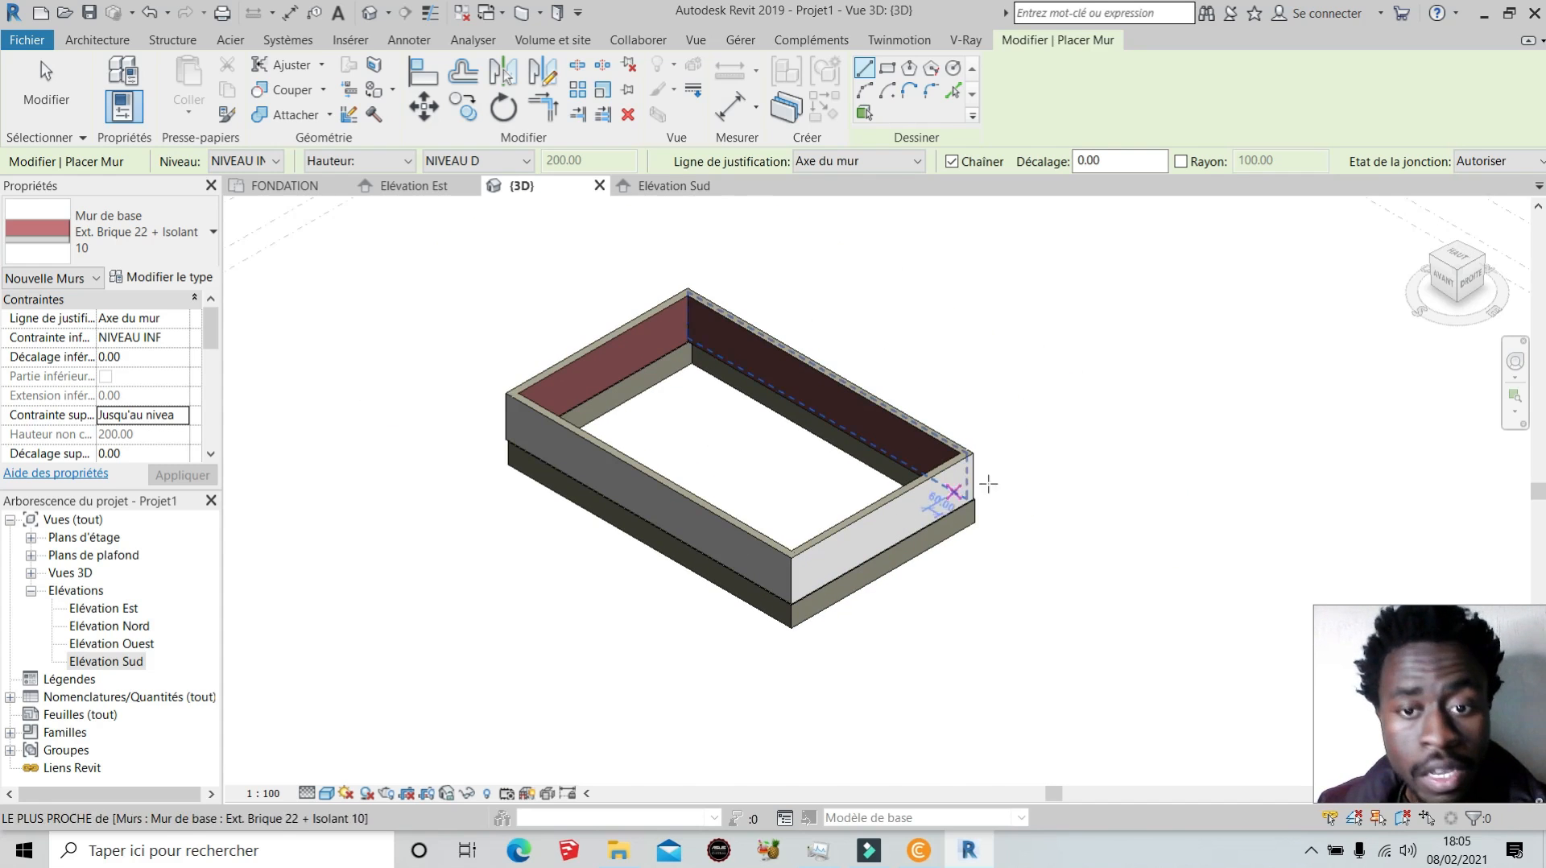
scroll(954, 514, "up", 1)
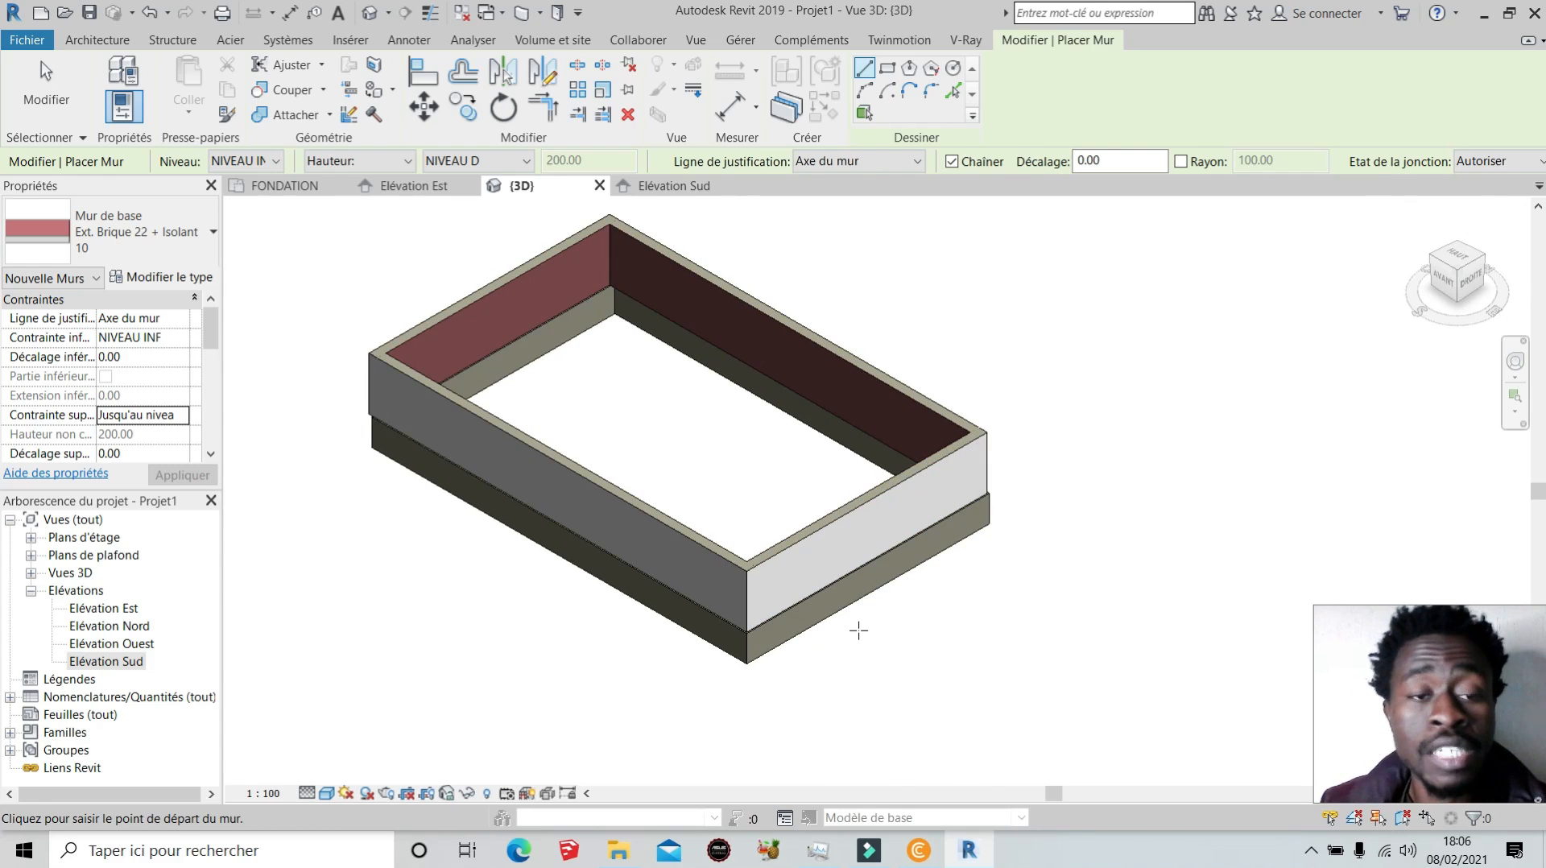
scroll(835, 617, "up", 2)
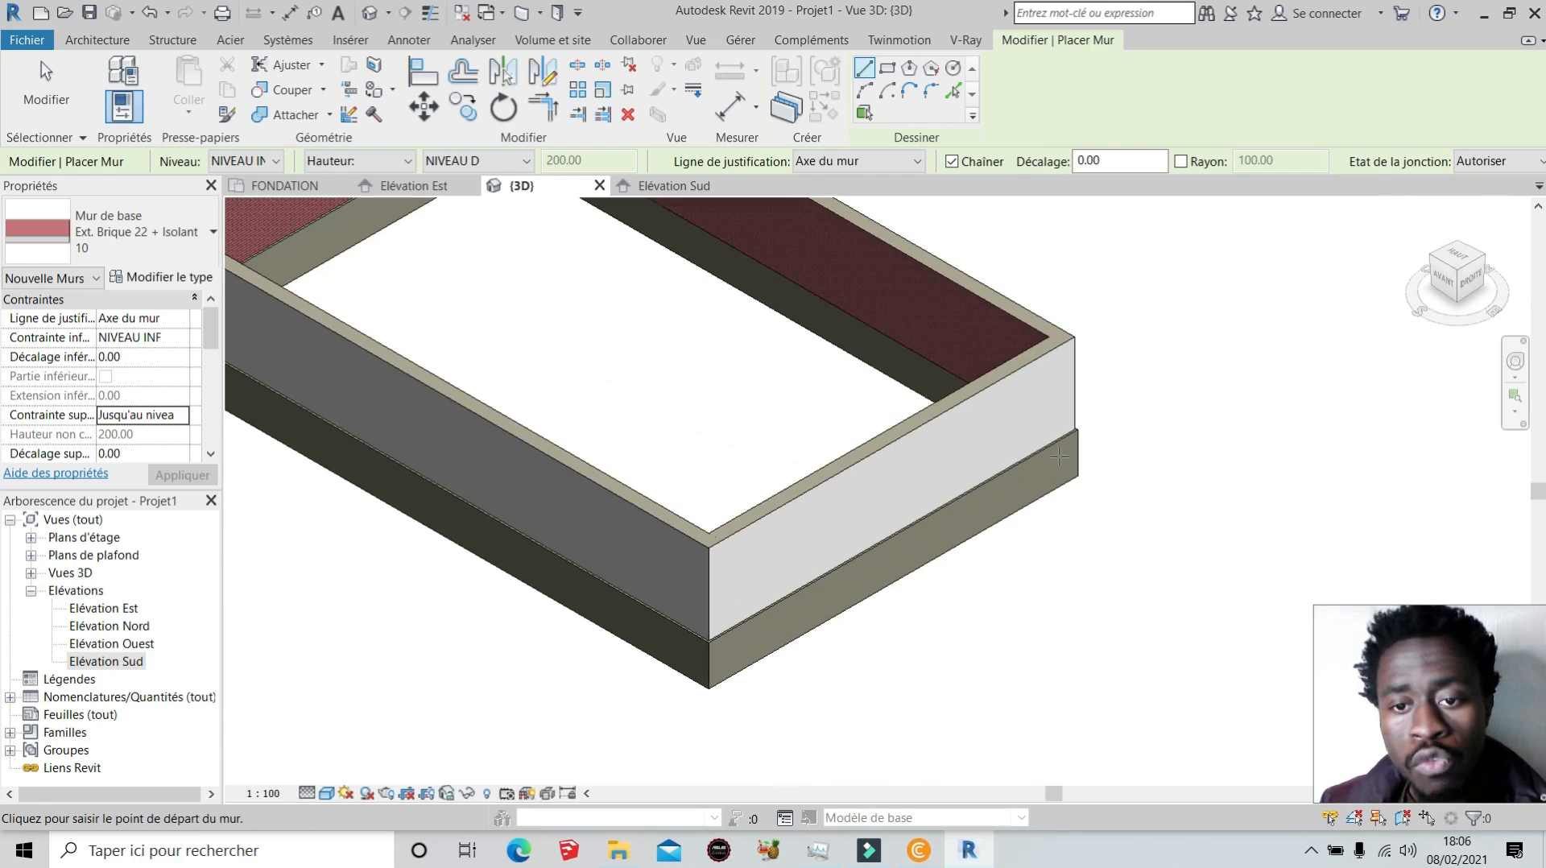
scroll(720, 668, "down", 2)
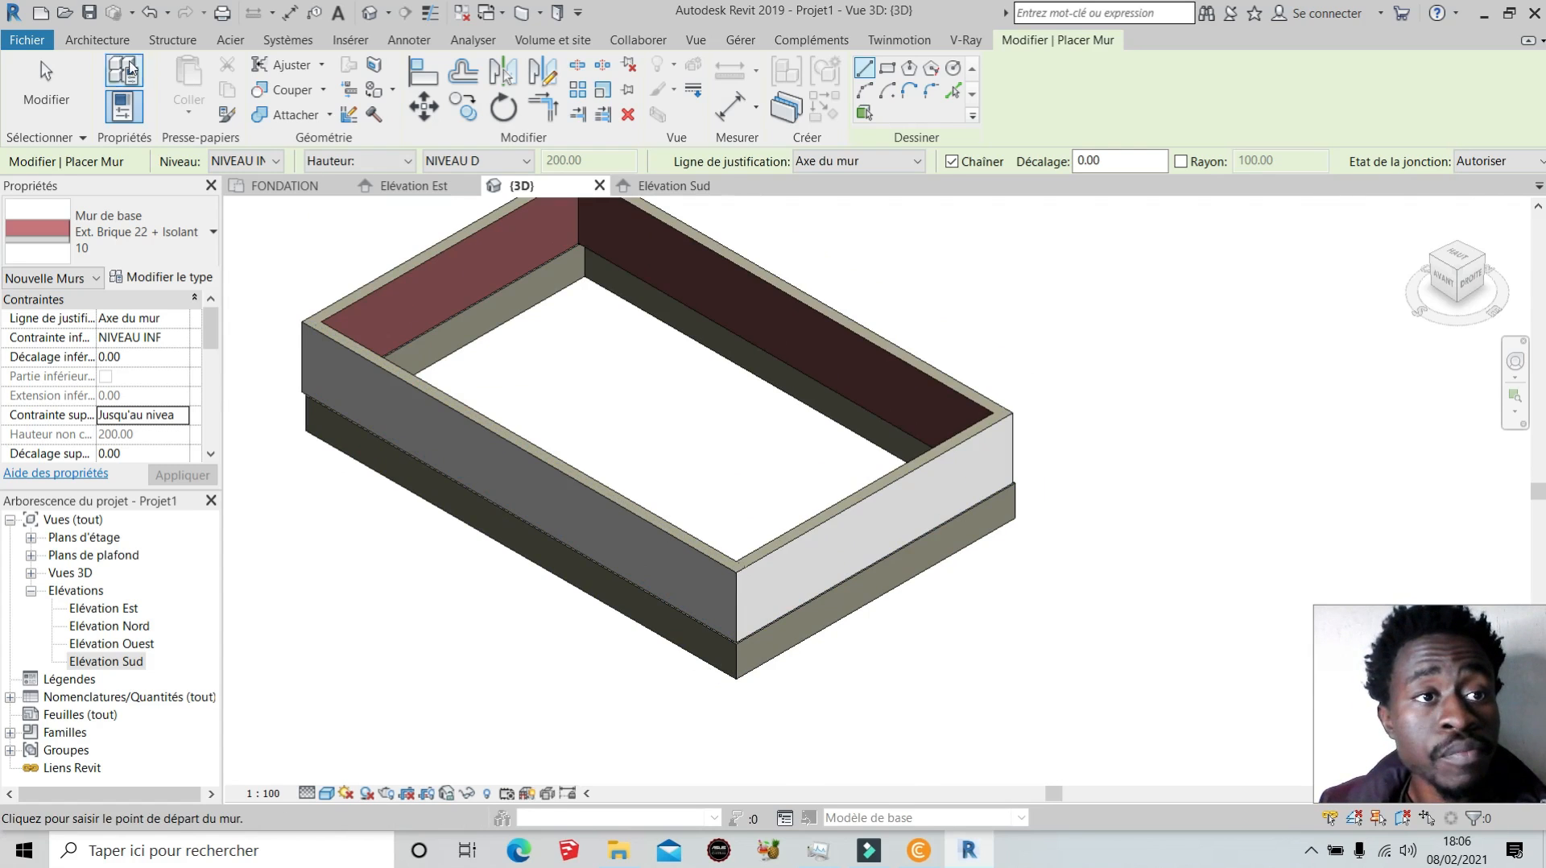
left_click(93, 38)
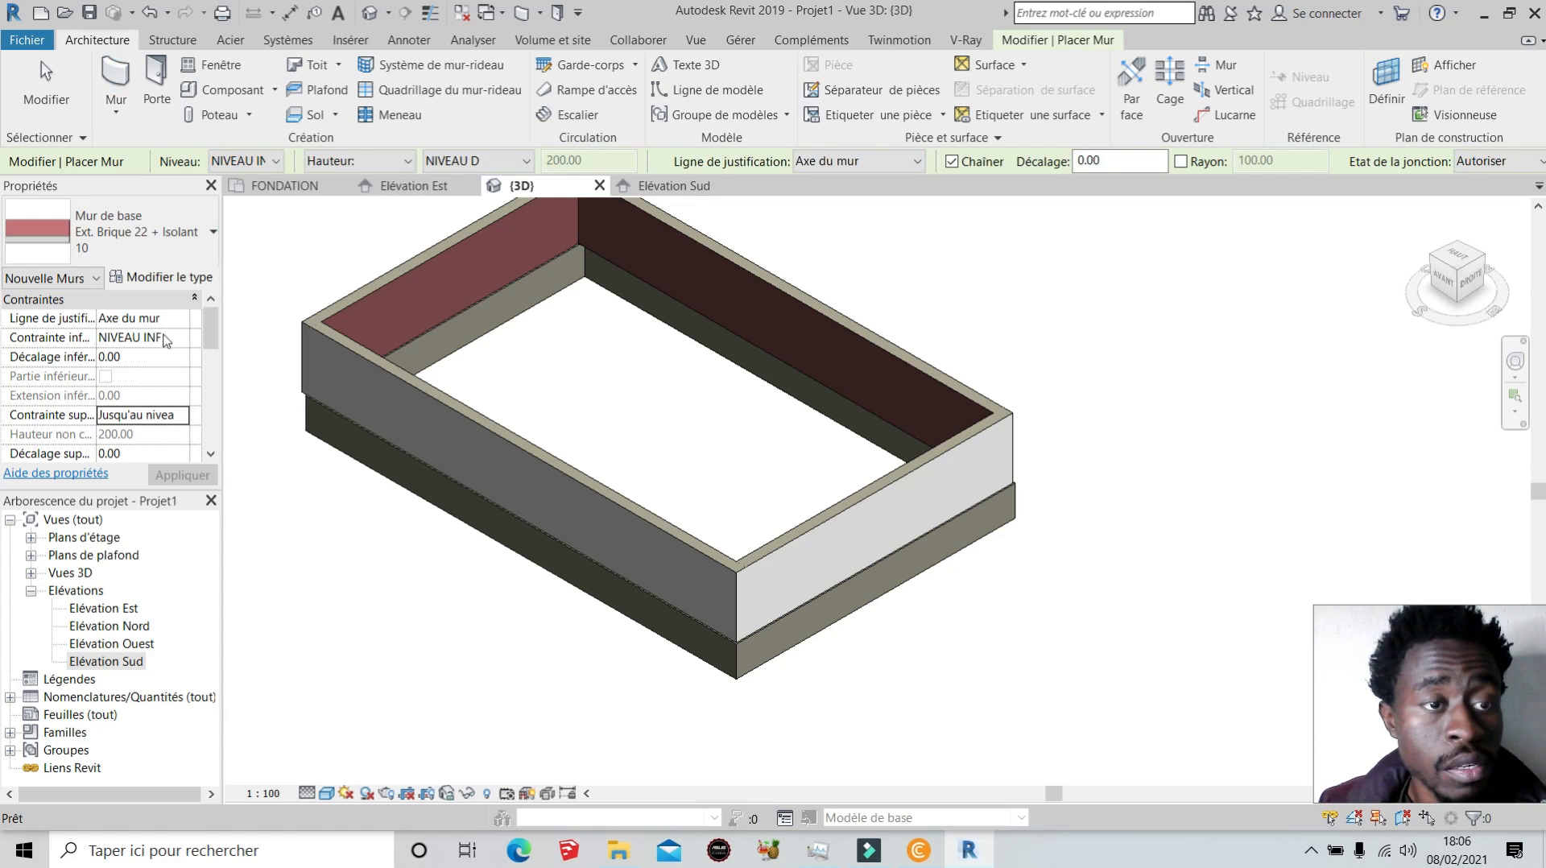
Examine the brick and foundation walls against the NIVEAU D, NIVEAU INF and FONDATION levels in the south elevation.
left_click(674, 185)
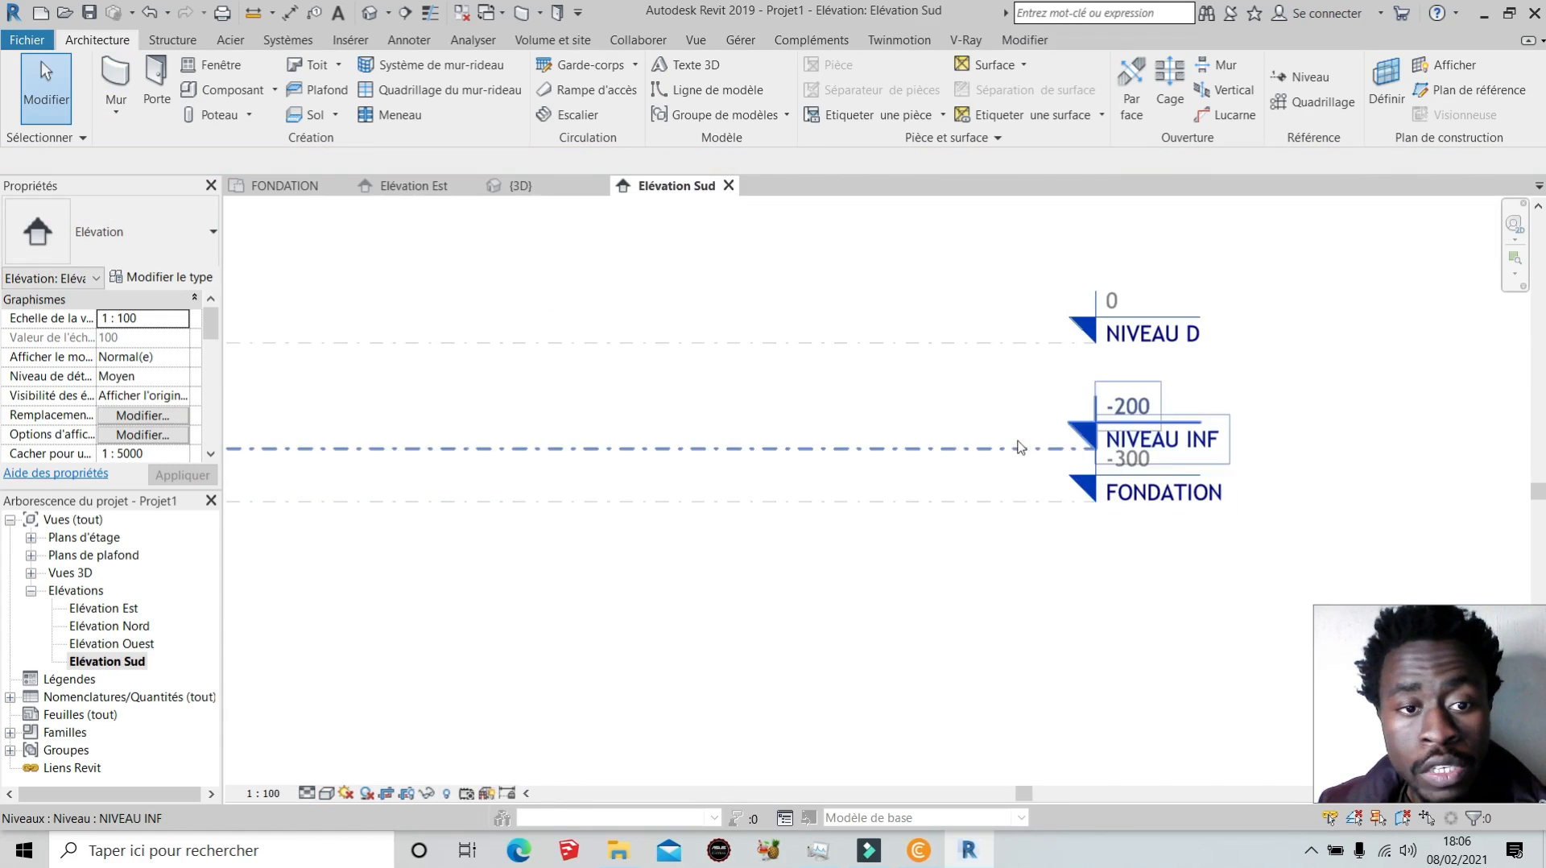
scroll(1047, 441, "down", 5)
scroll(561, 453, "up", 5)
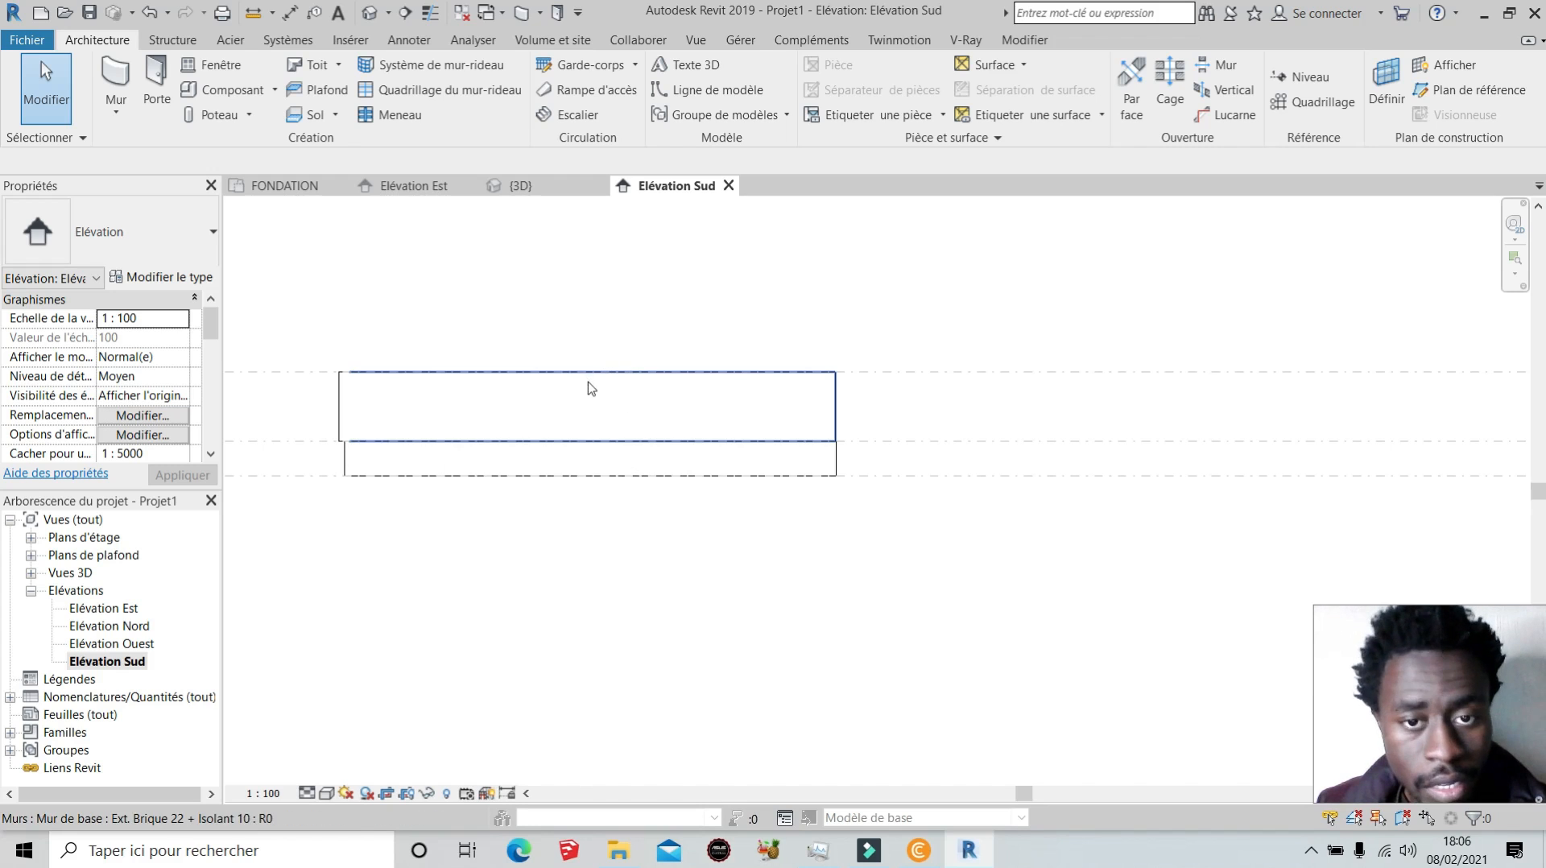
scroll(563, 483, "down", 4)
scroll(1084, 454, "up", 2)
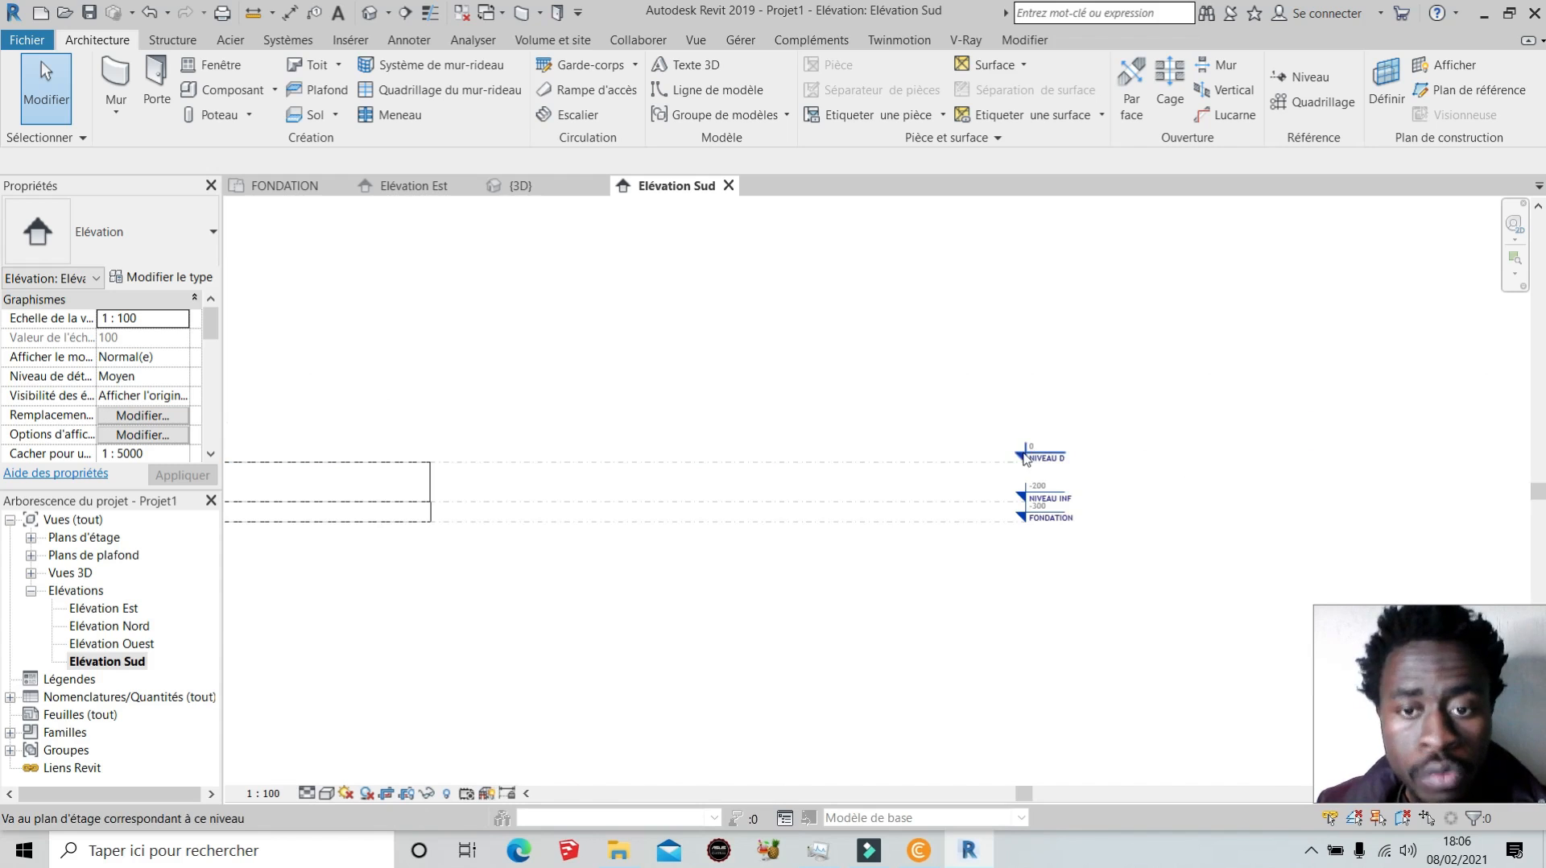
scroll(687, 453, "down", 2)
scroll(346, 483, "up", 3)
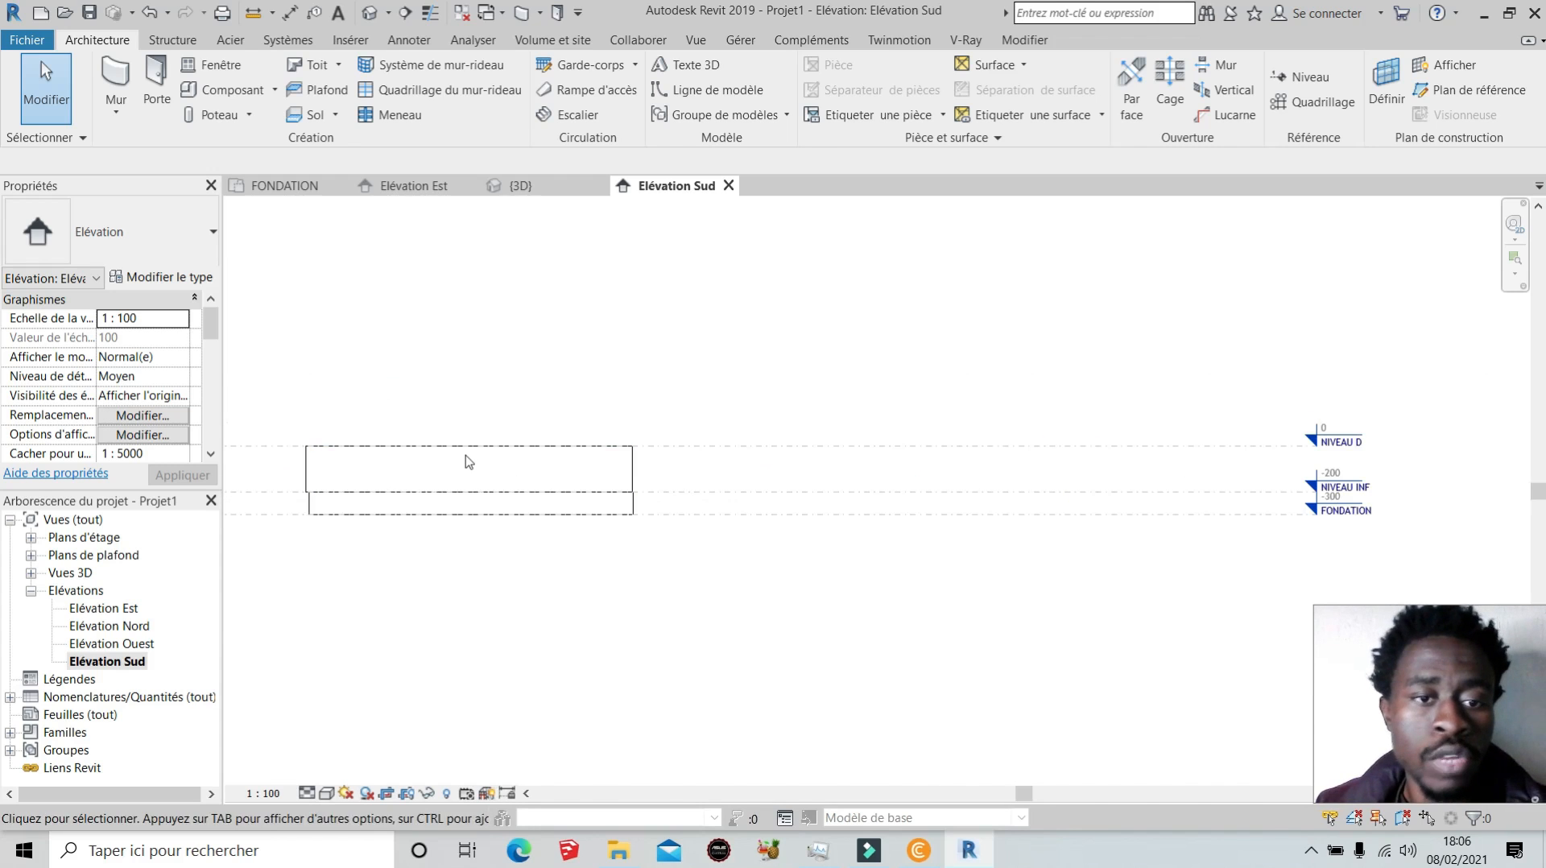
scroll(499, 491, "down", 2)
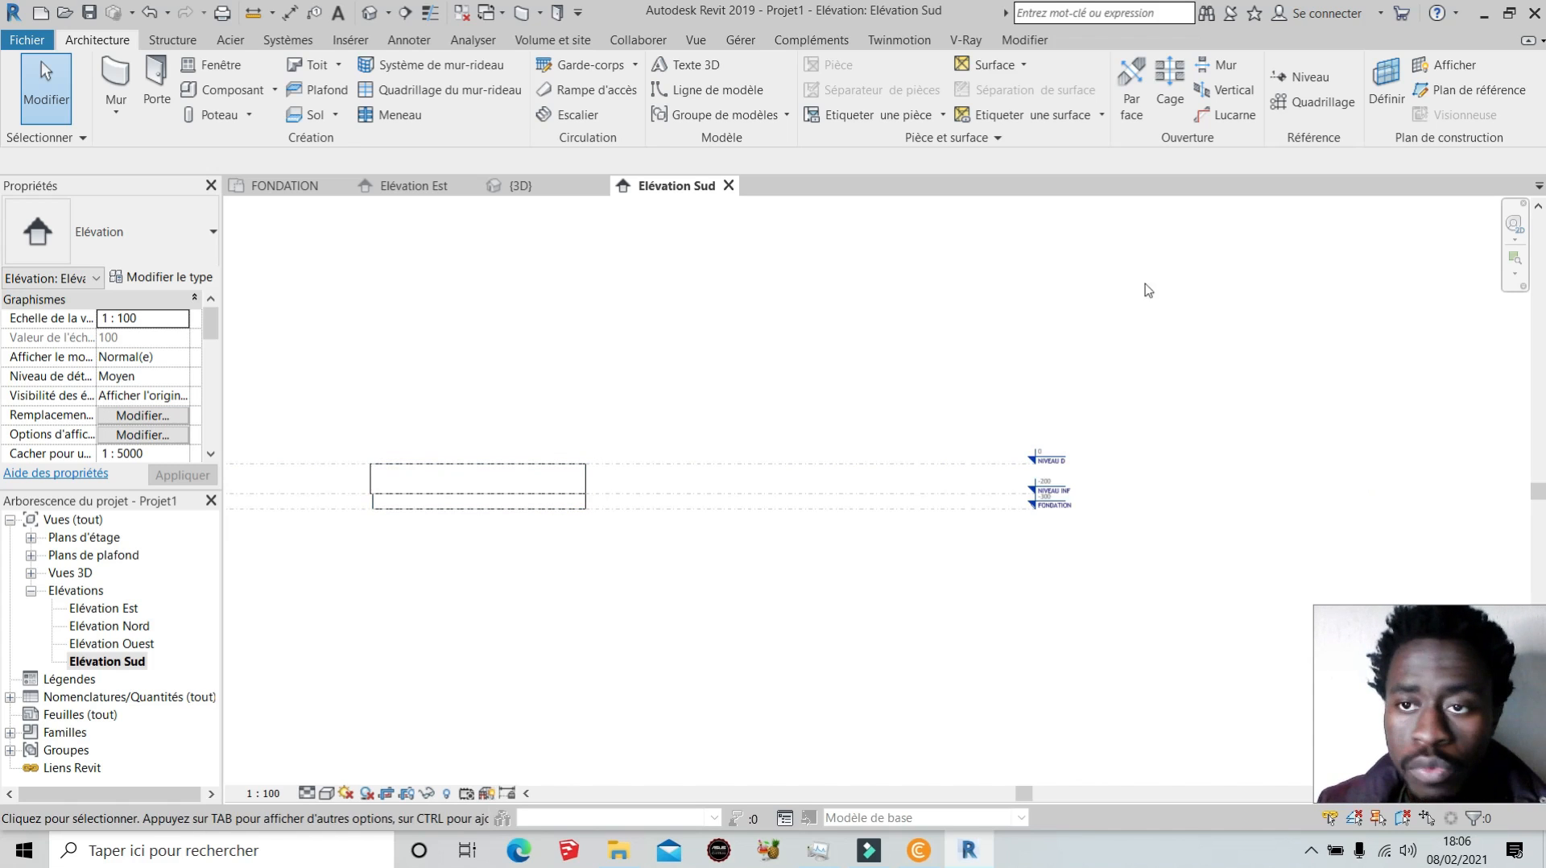
Place a new level line in the south elevation about 600 above NIVEAU D, ending in line with the existing level heads.
left_click(1306, 78)
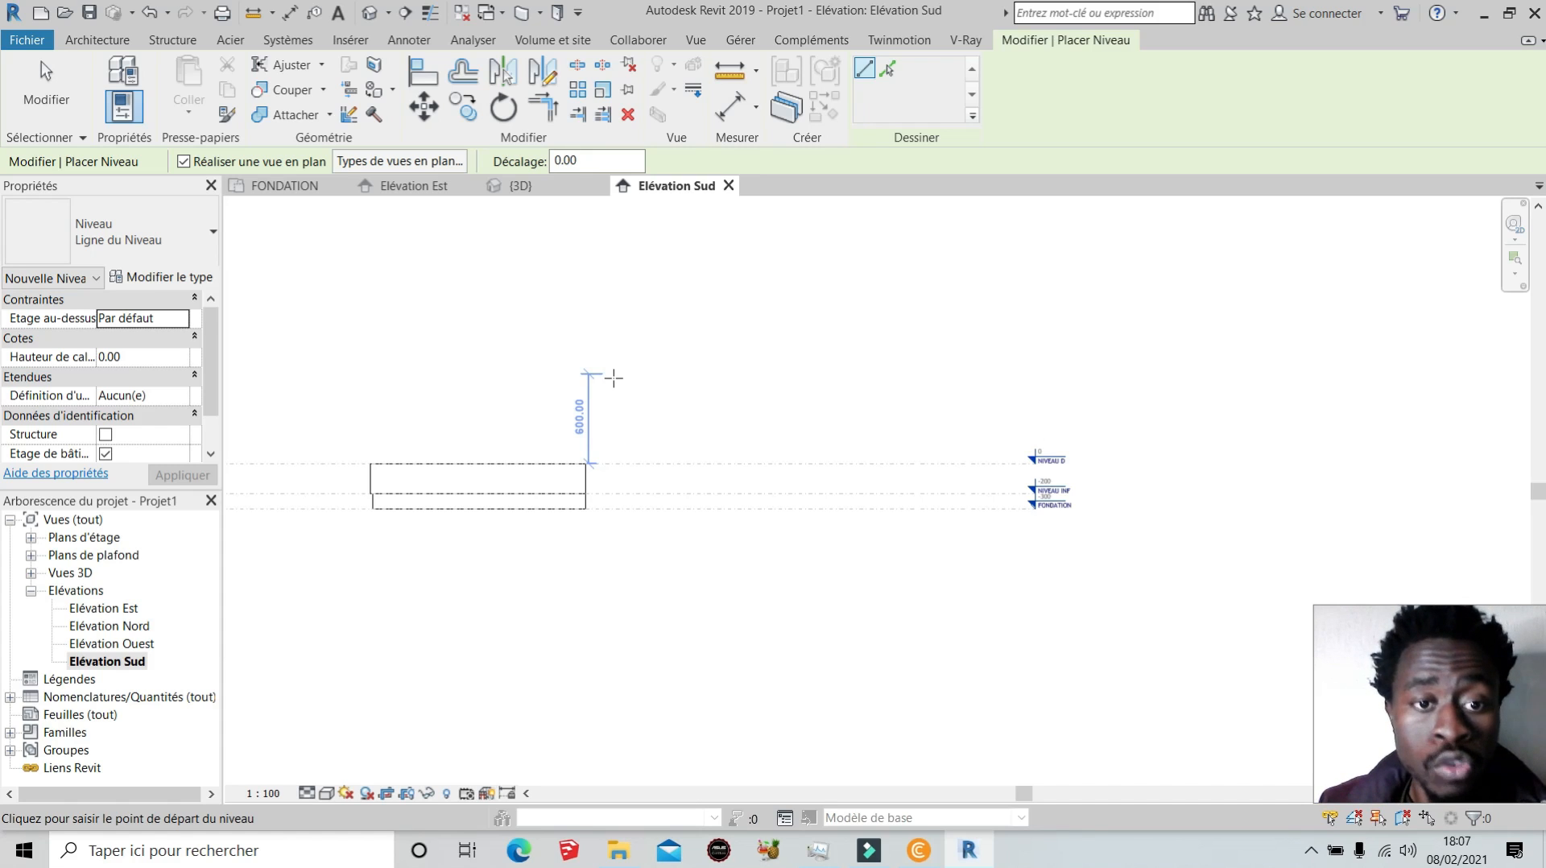
left_click(347, 375)
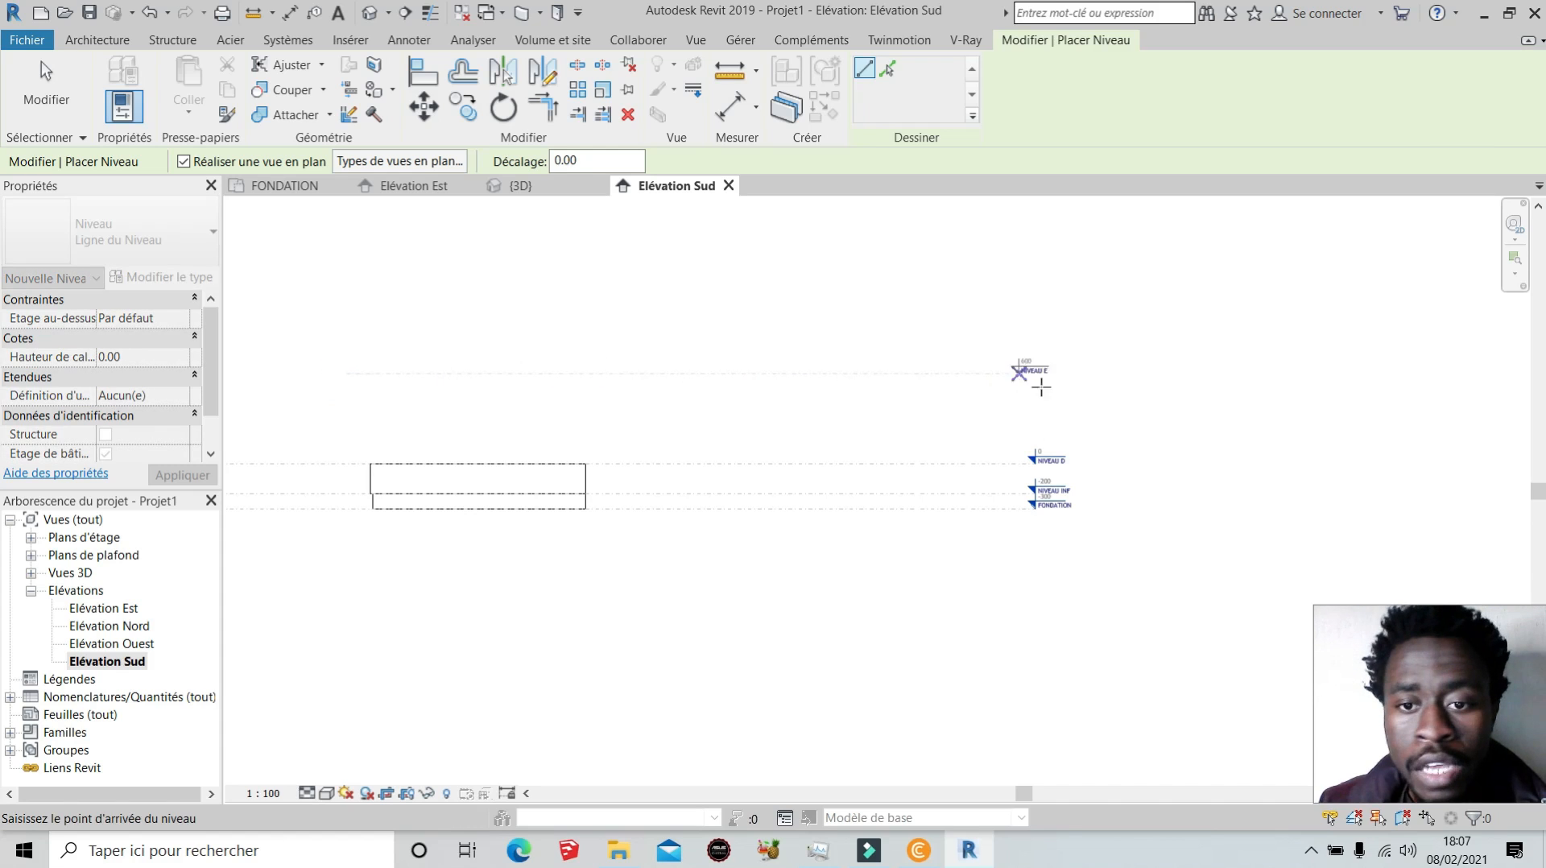
left_click(1051, 372)
scroll(1051, 443, "up", 2)
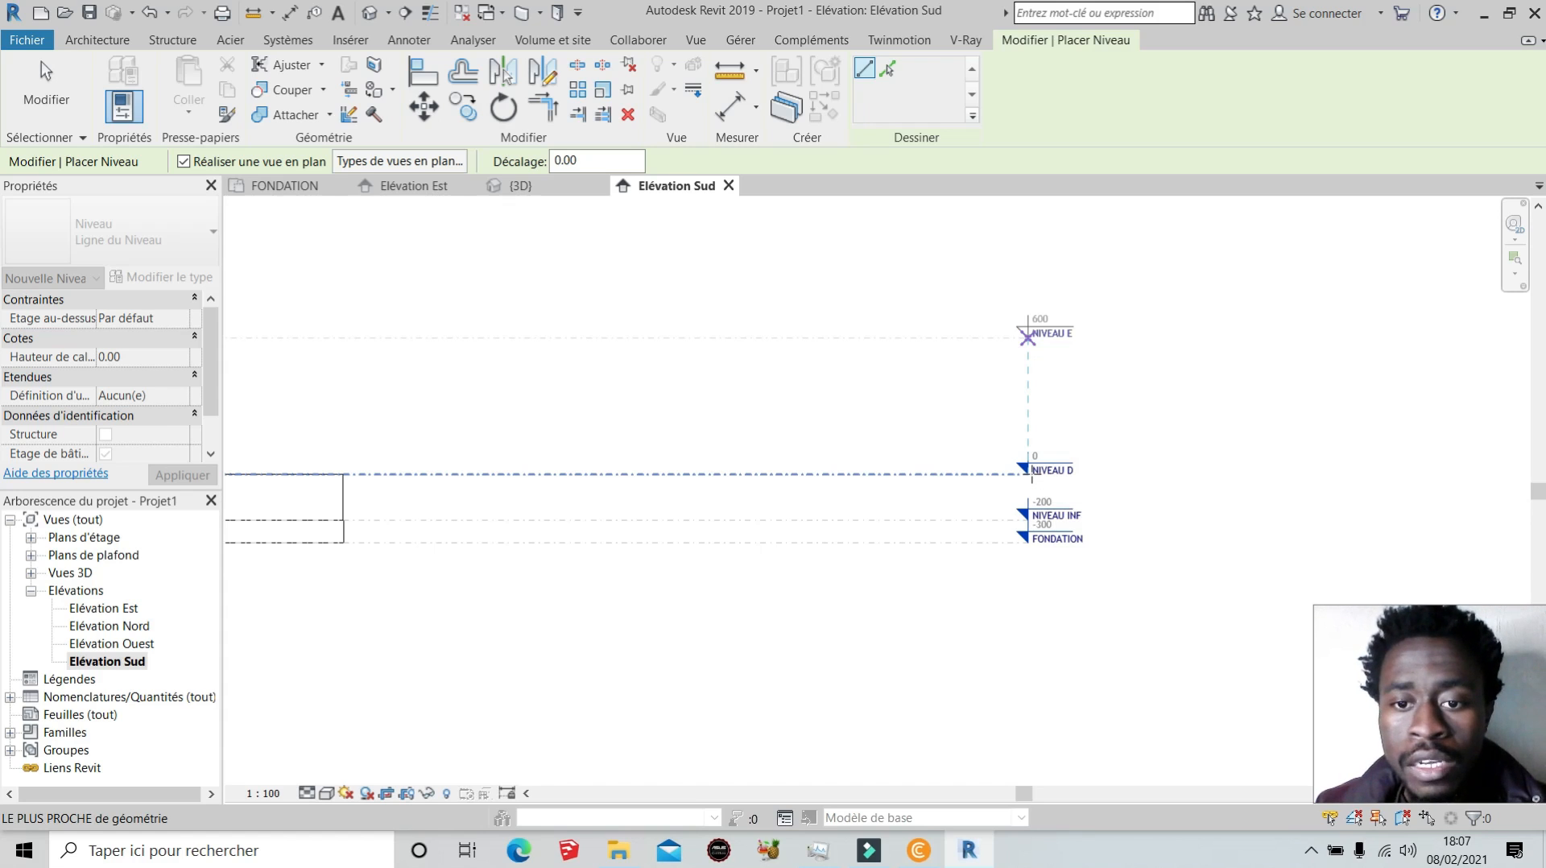
left_click(1028, 336)
scroll(1127, 412, "down", 2)
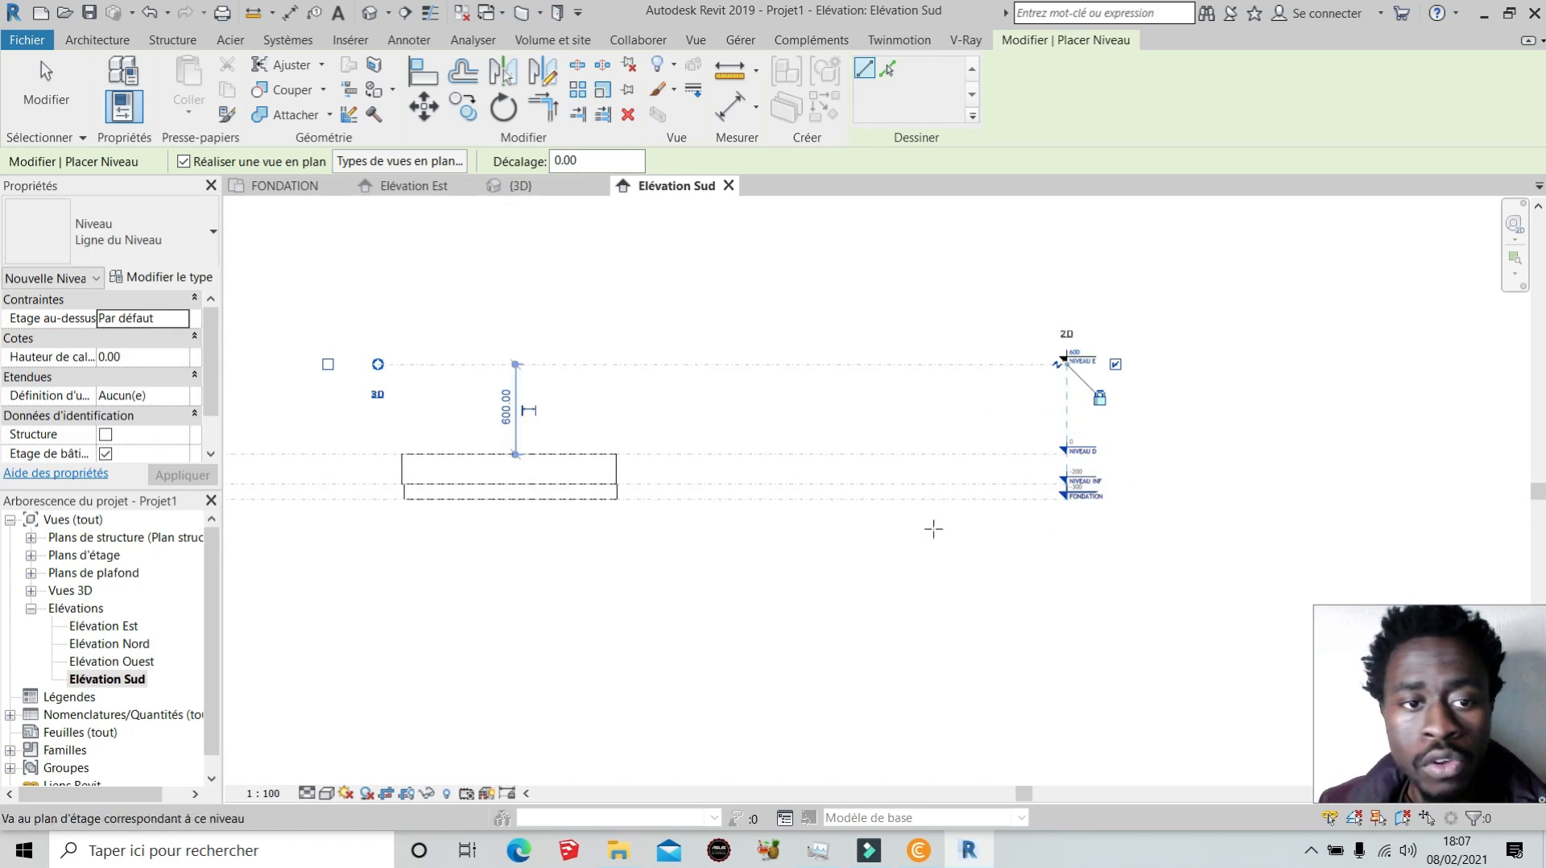
Set the new uppermost level's elevation to 300 and rename it NIVEAU 1.
scroll(1084, 520, "up", 1)
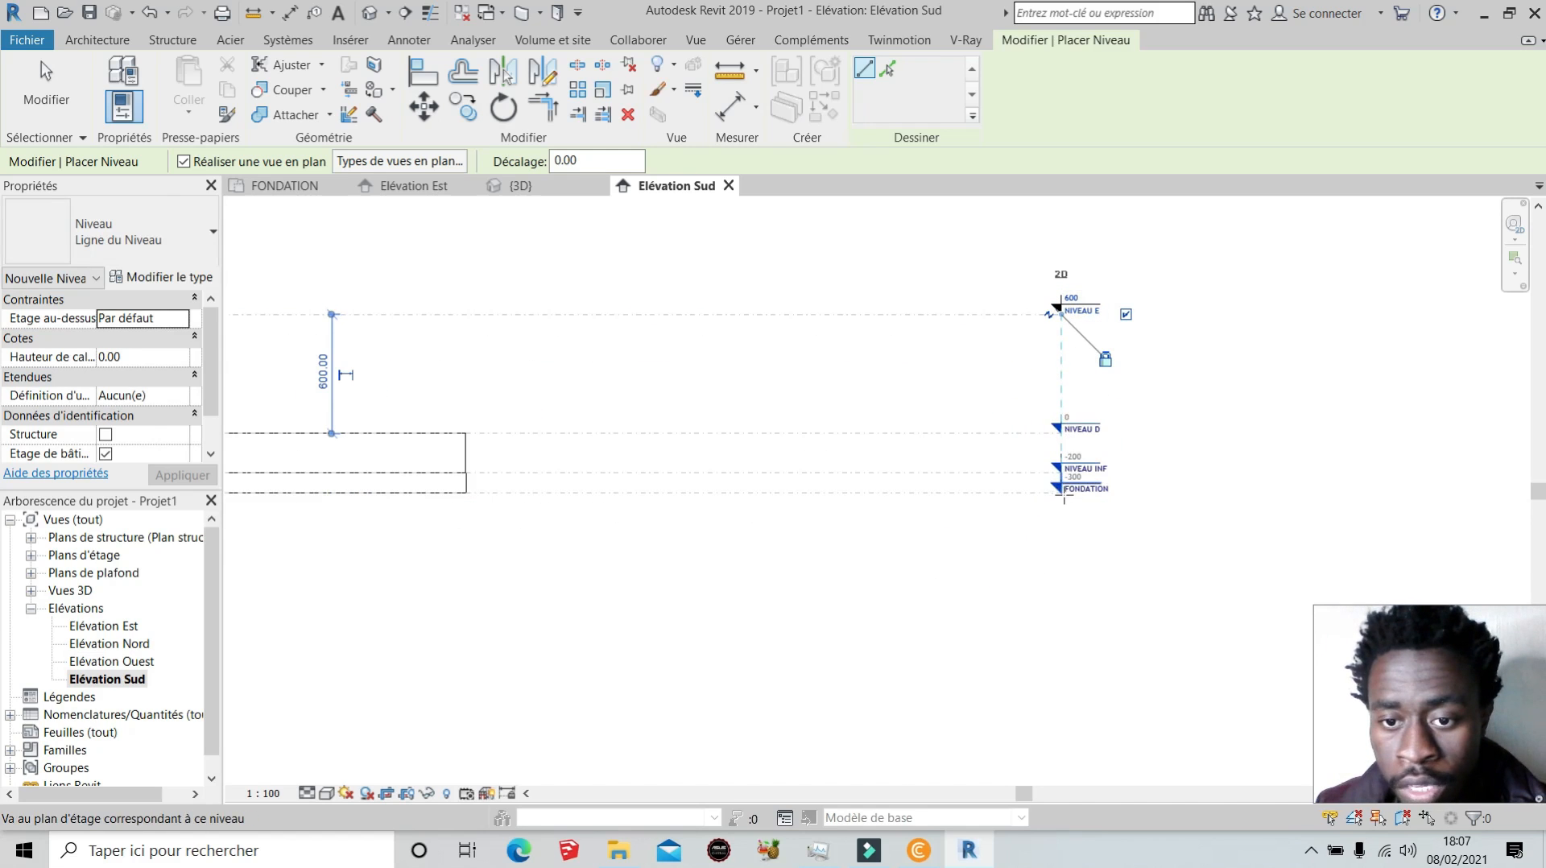
scroll(1104, 282, "up", 2)
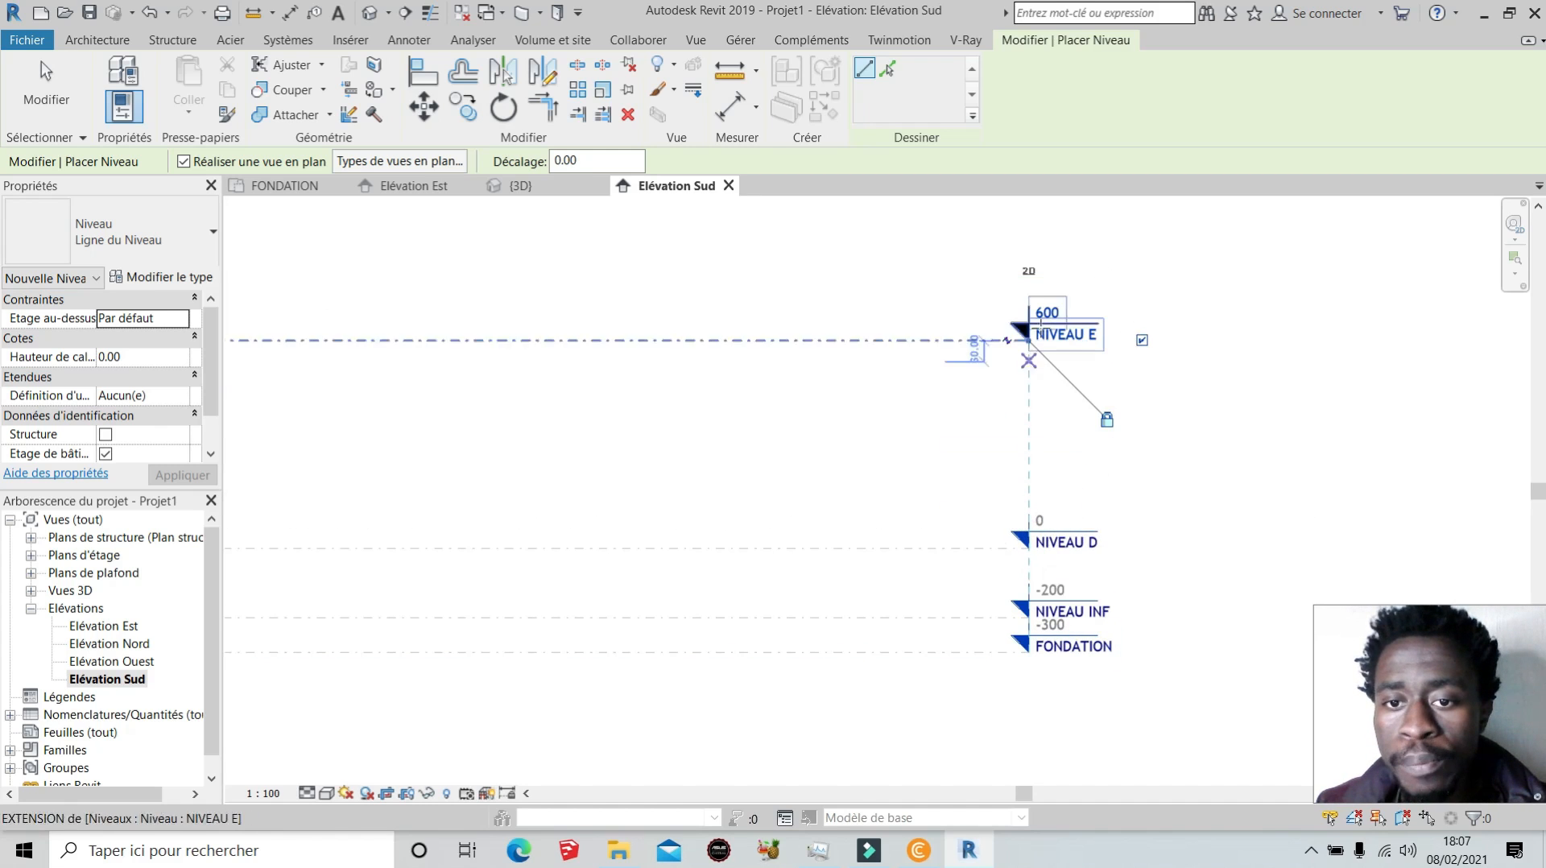
left_click(1057, 321)
left_click(1056, 313)
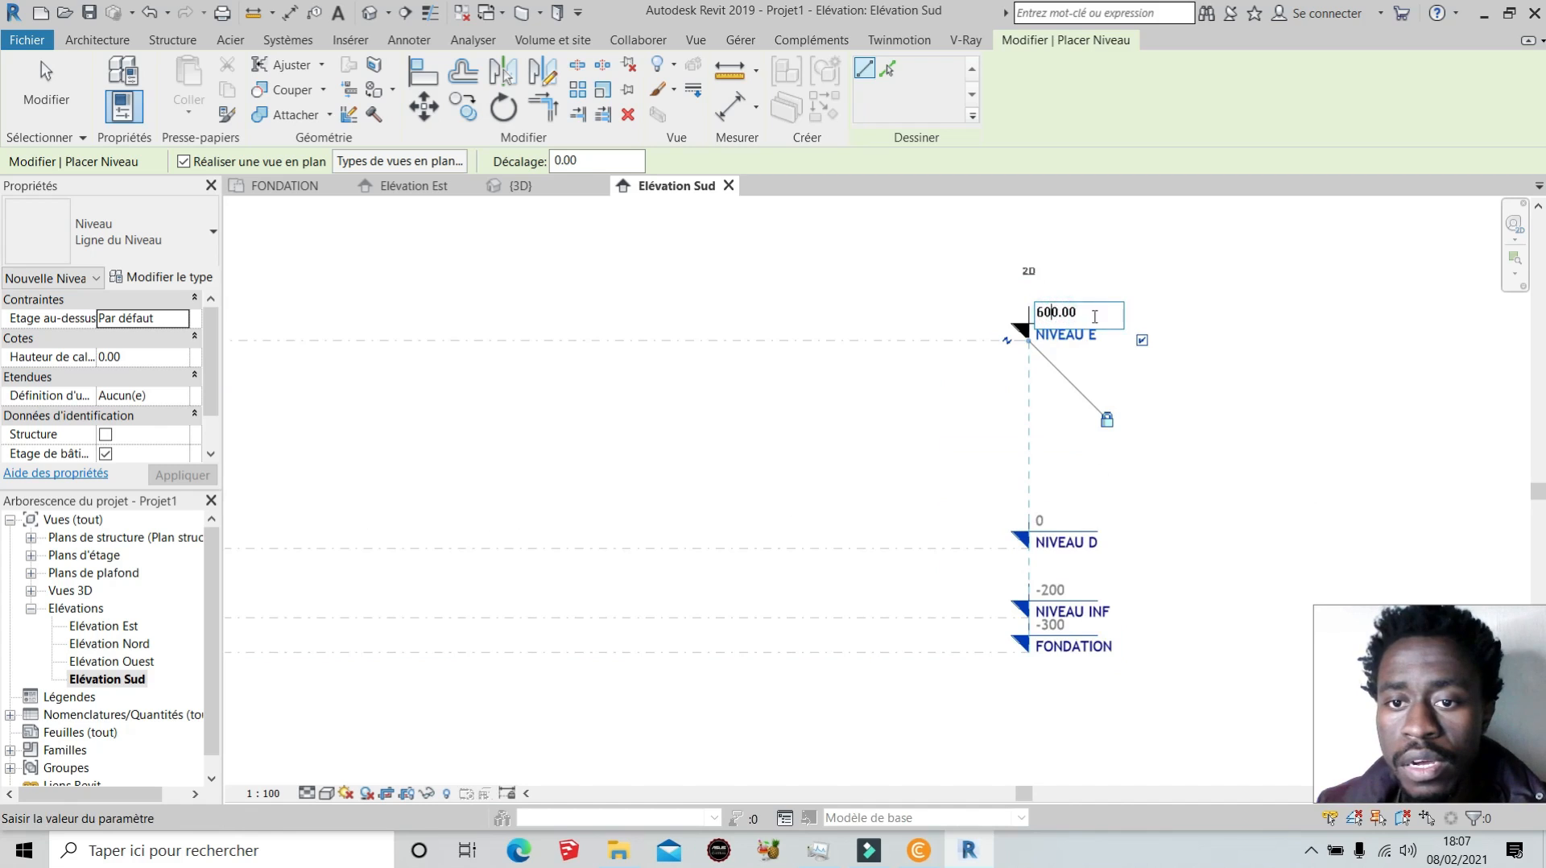
left_click_drag(1092, 311, 1032, 317)
key("BackSpace")
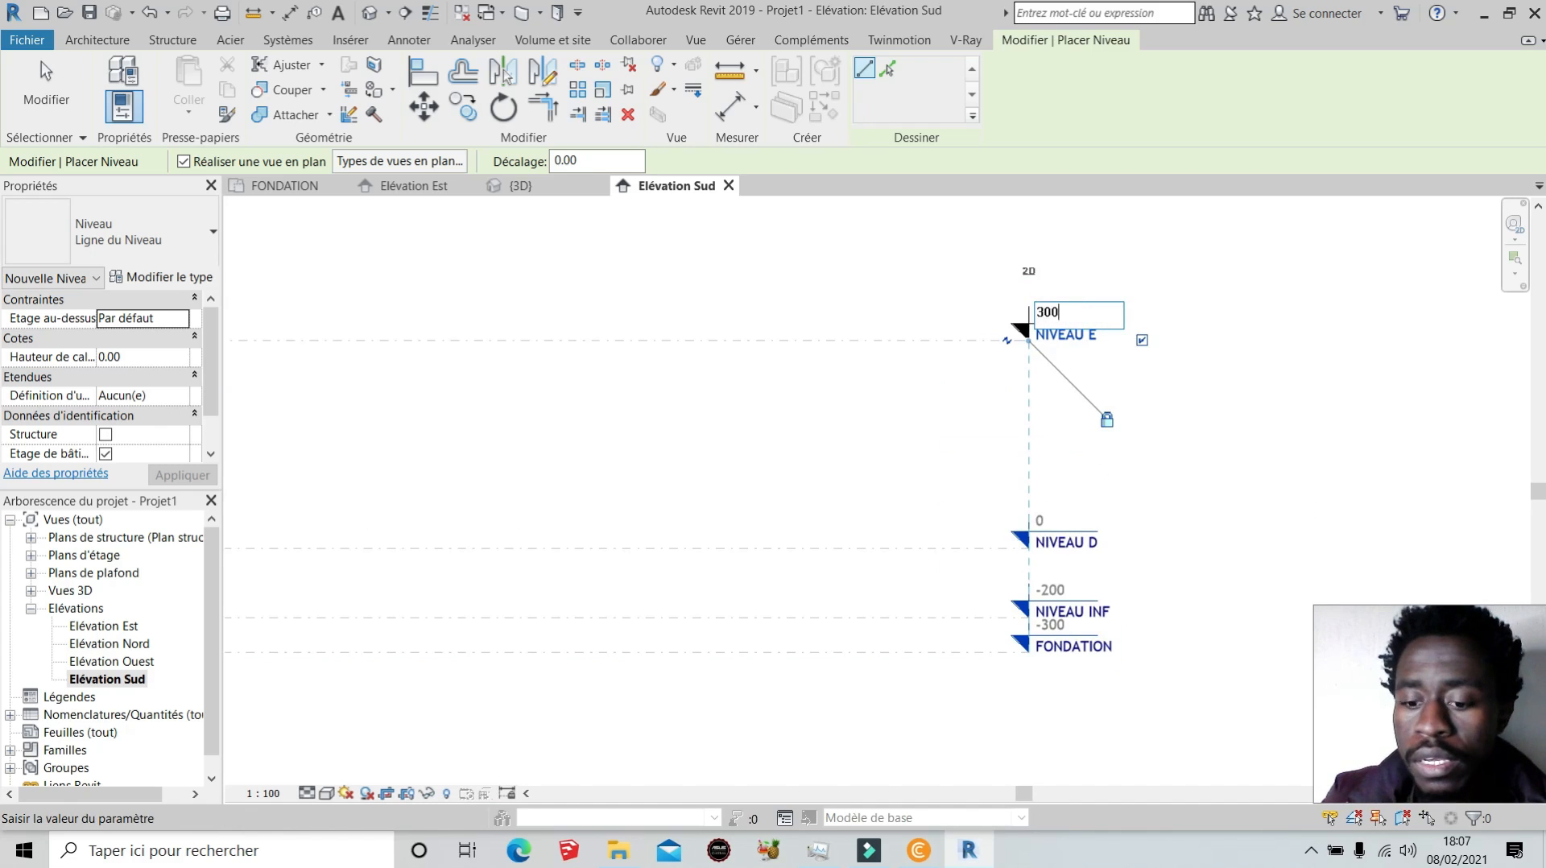
key("Return")
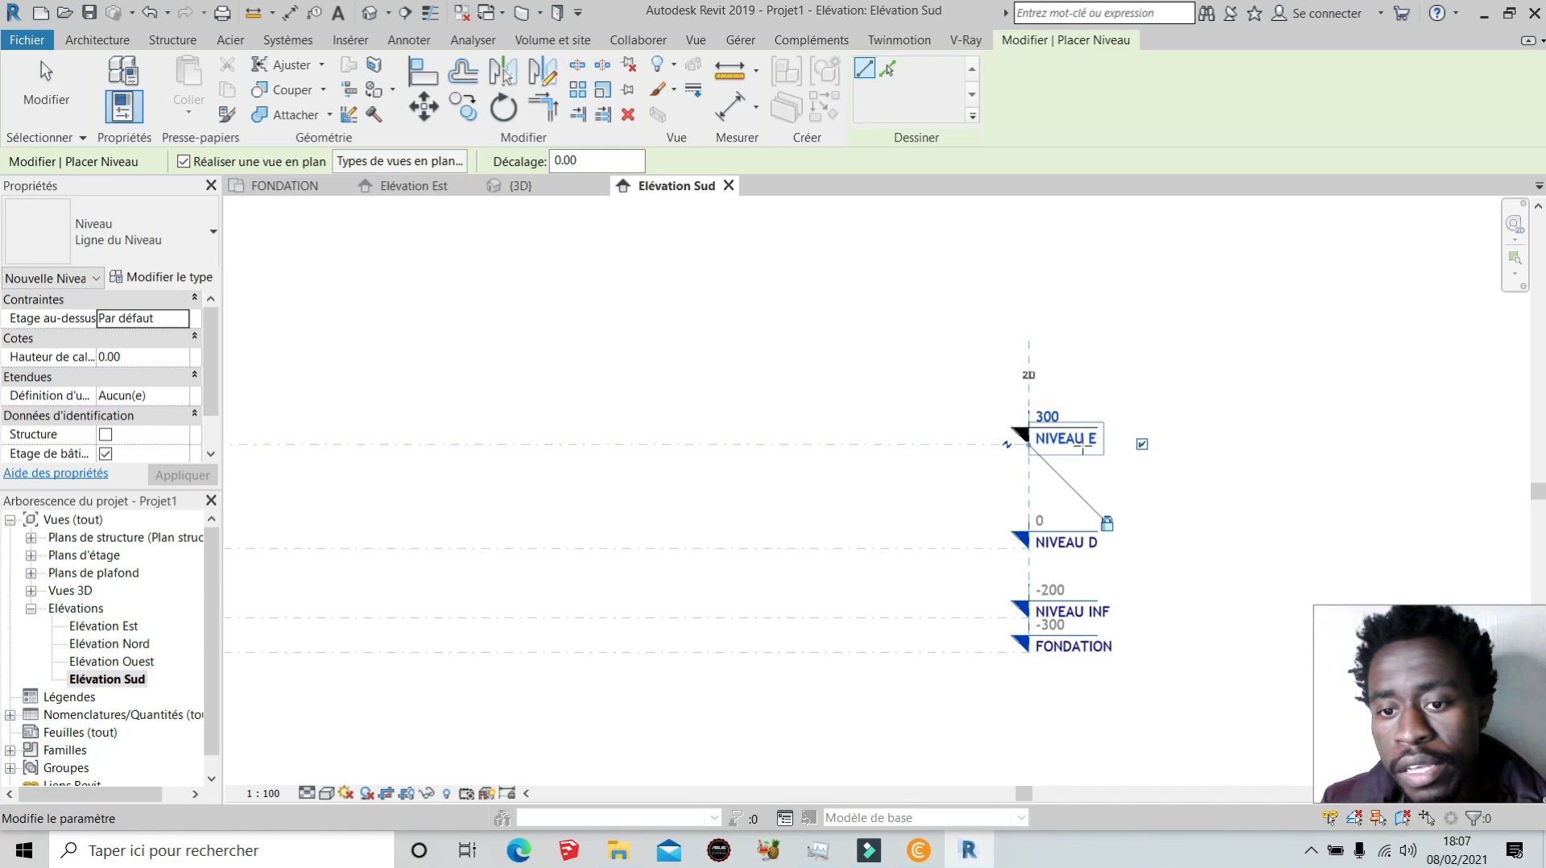
left_click(1095, 437)
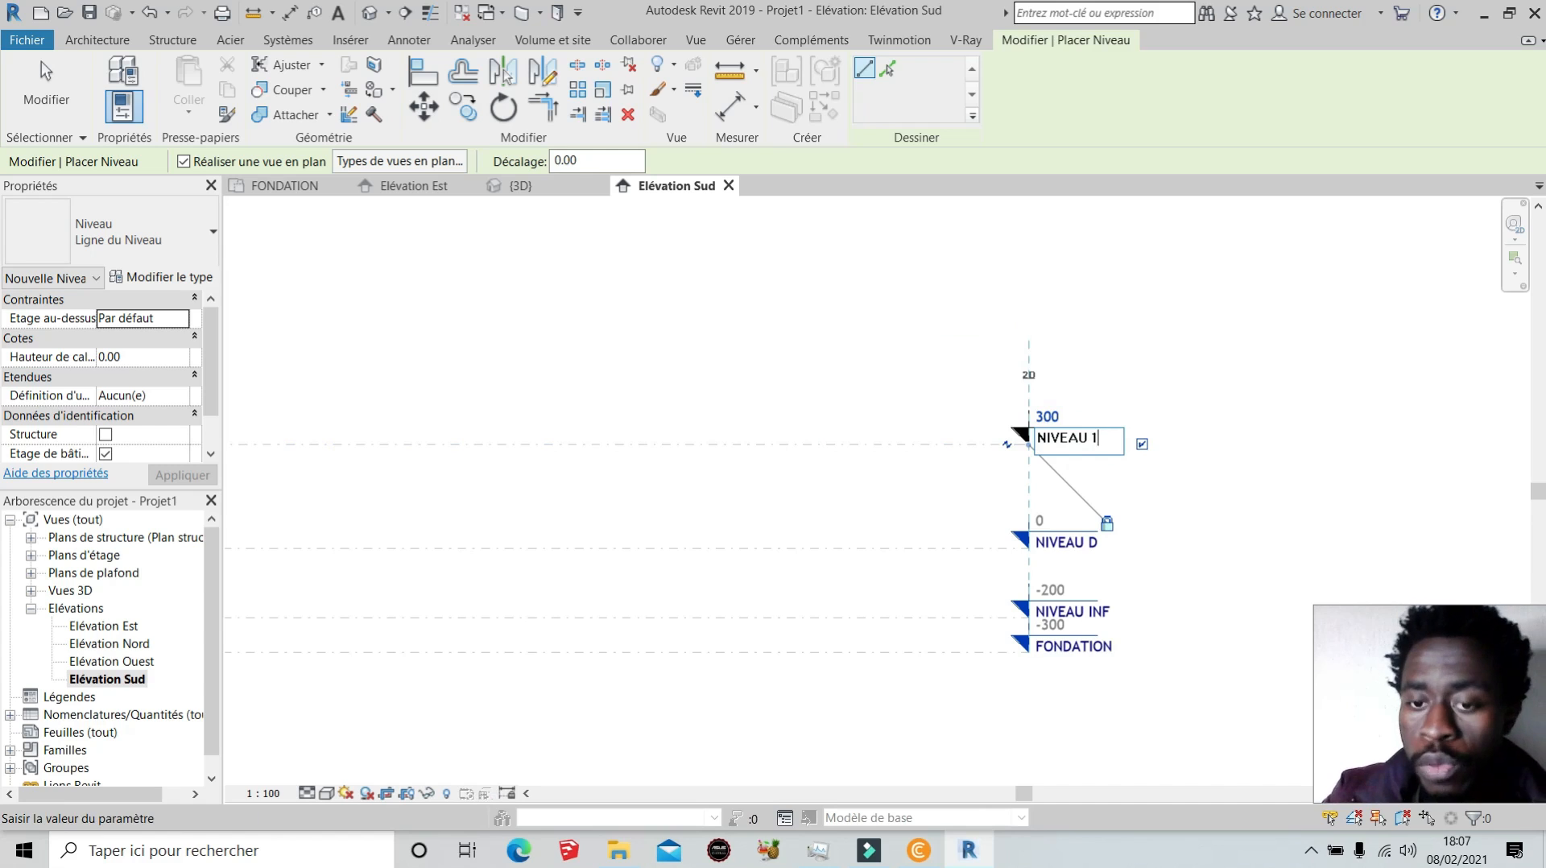
type("1")
key("Return")
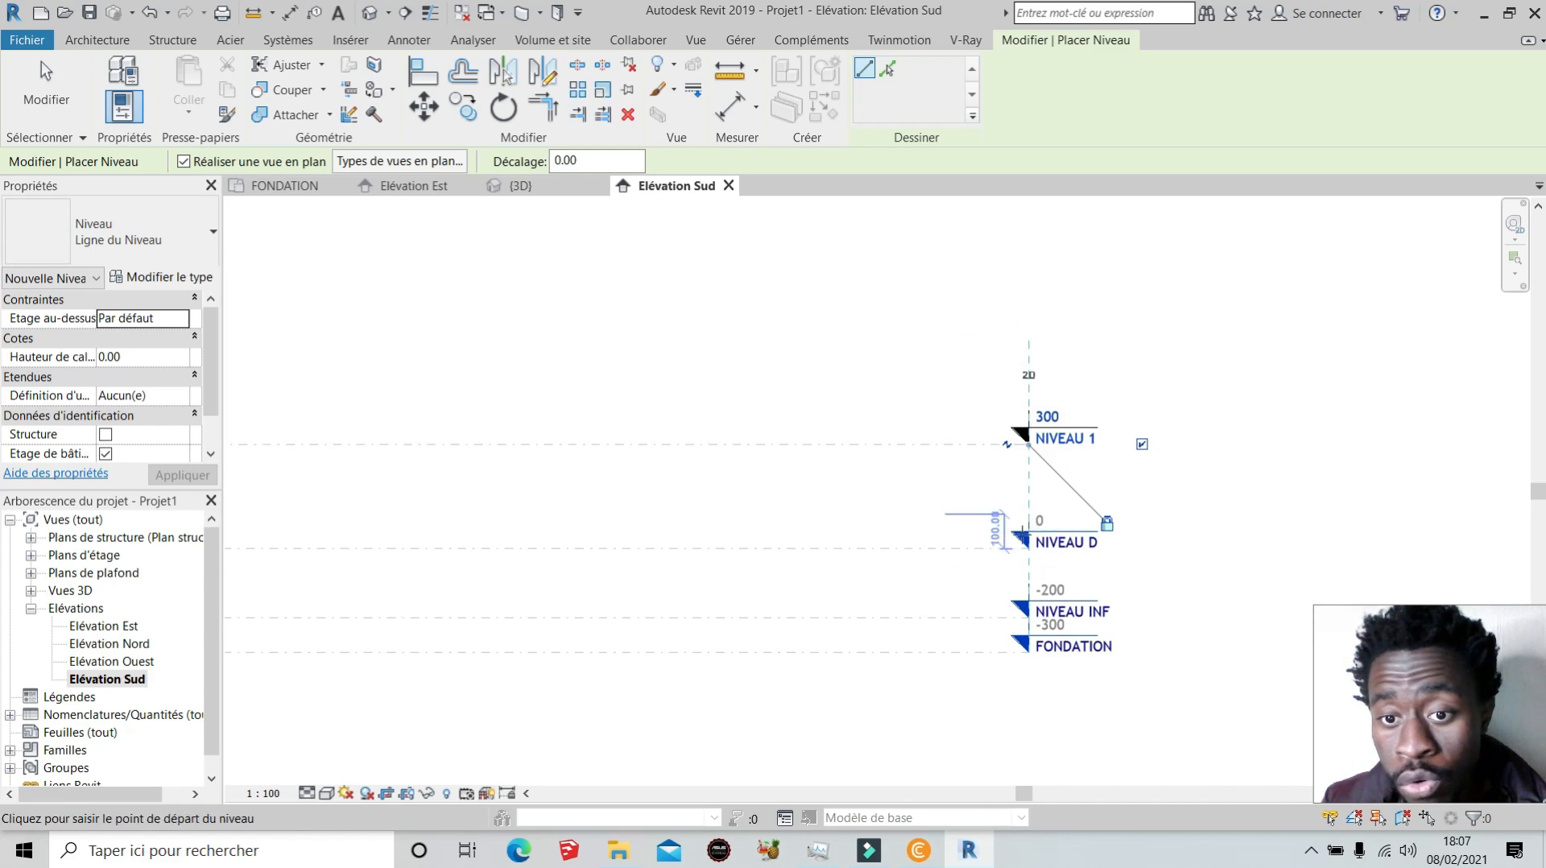
Extend the headless end of the NIVEAU 1 line until it aligns with the ends of the level lines below.
scroll(975, 551, "down", 2)
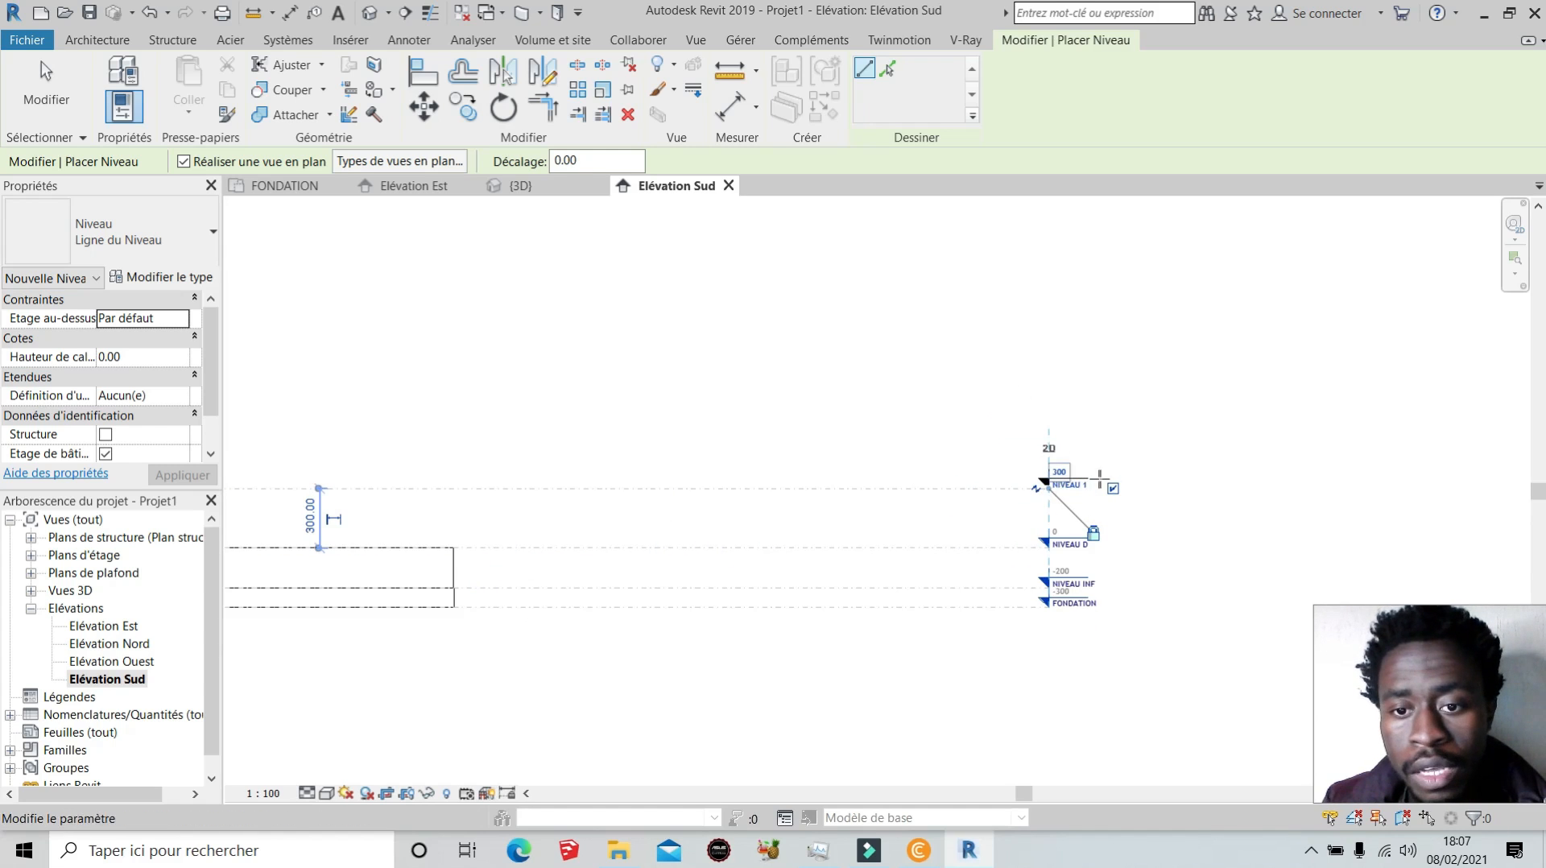
scroll(1067, 485, "down", 2)
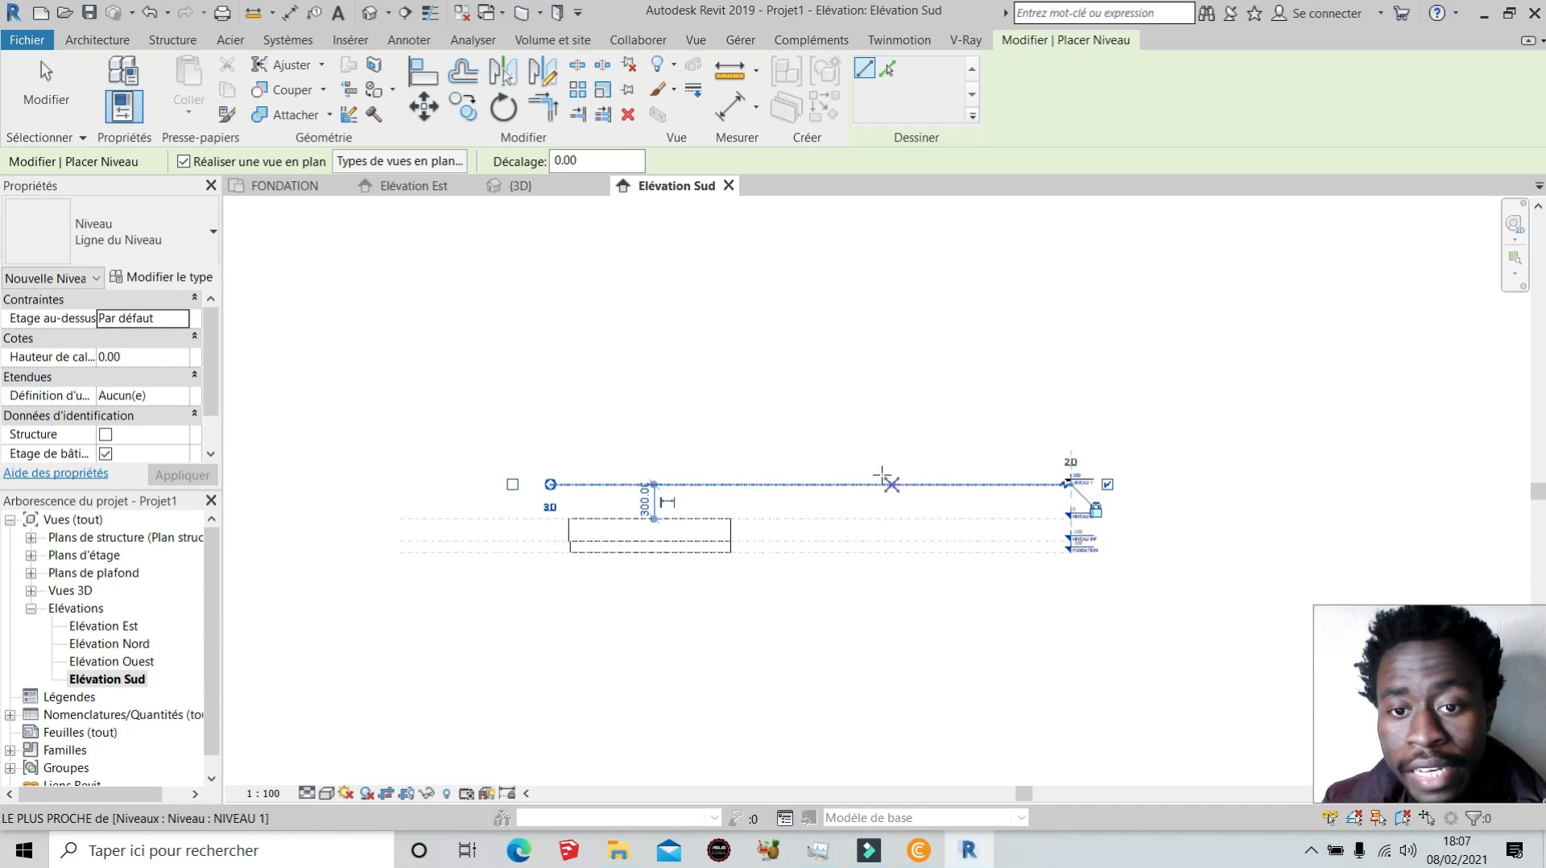
scroll(379, 532, "up", 4)
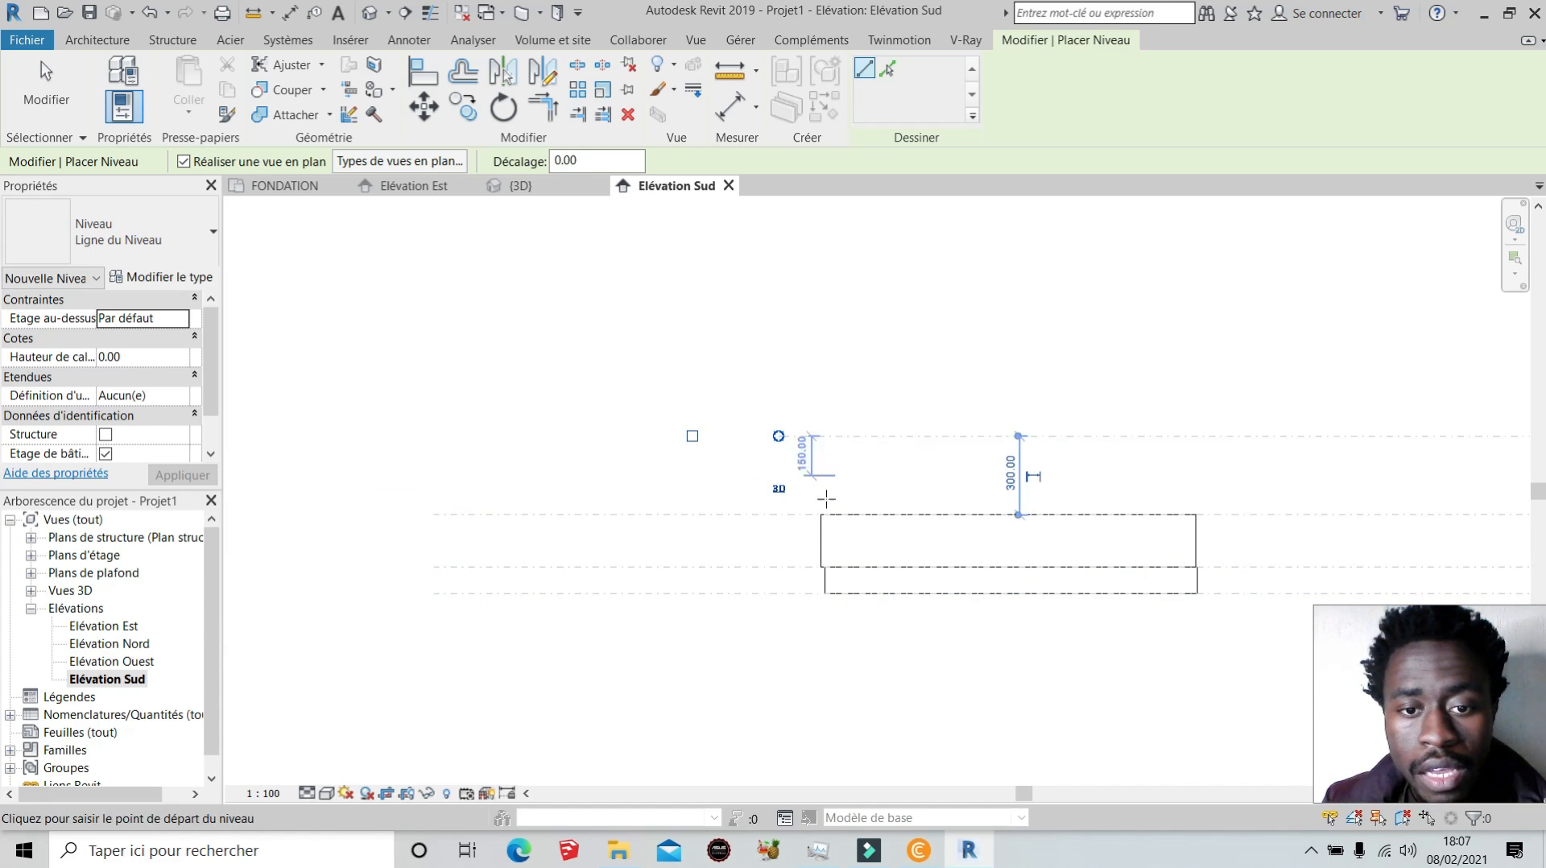
left_click(779, 435)
left_click_drag(778, 436, 733, 433)
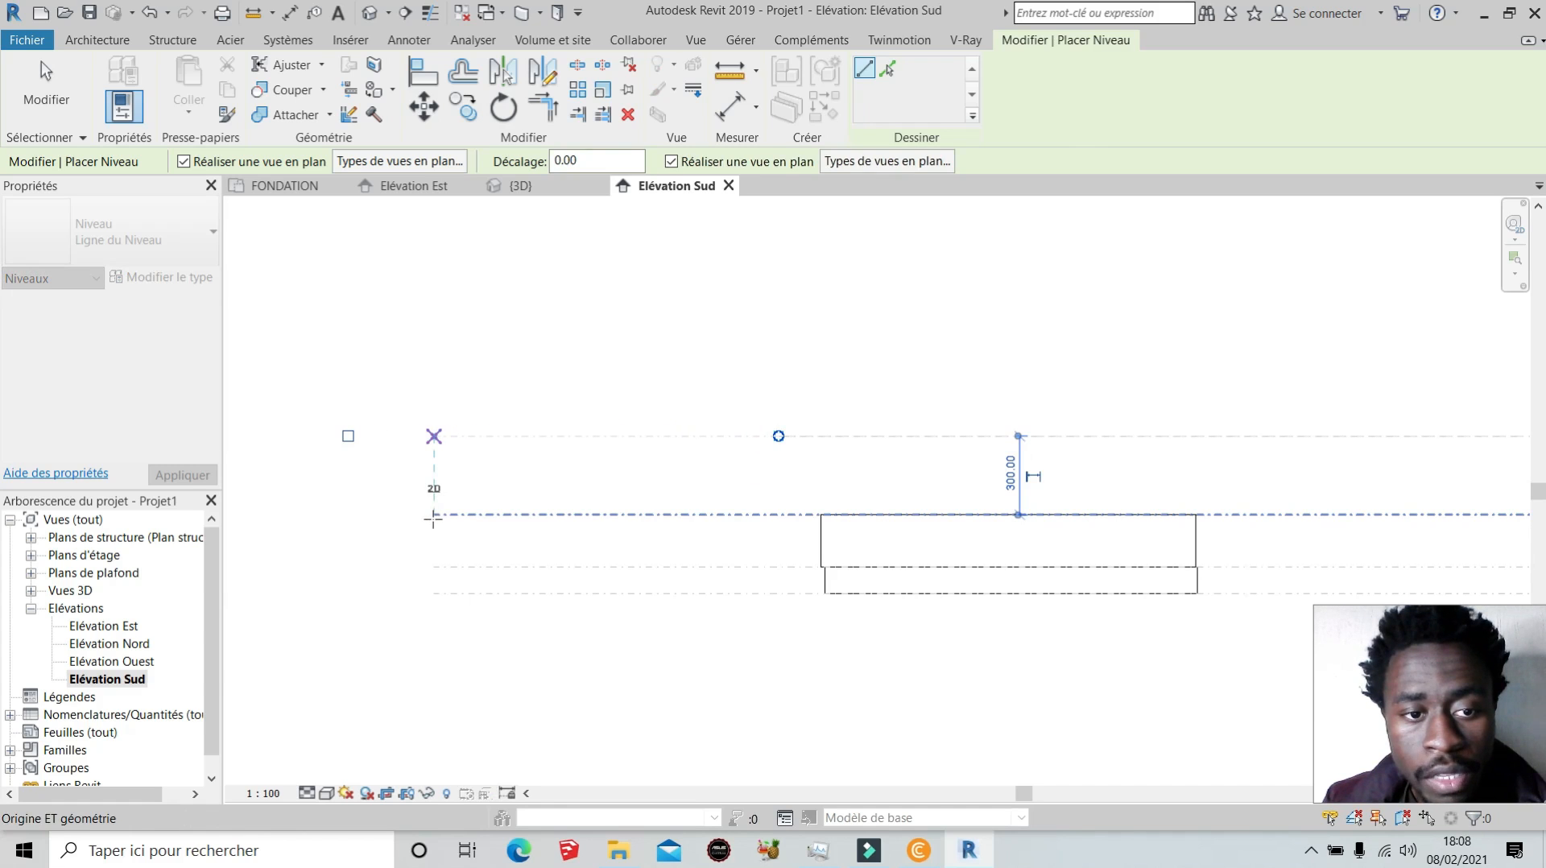
left_click(687, 338)
scroll(591, 451, "down", 1)
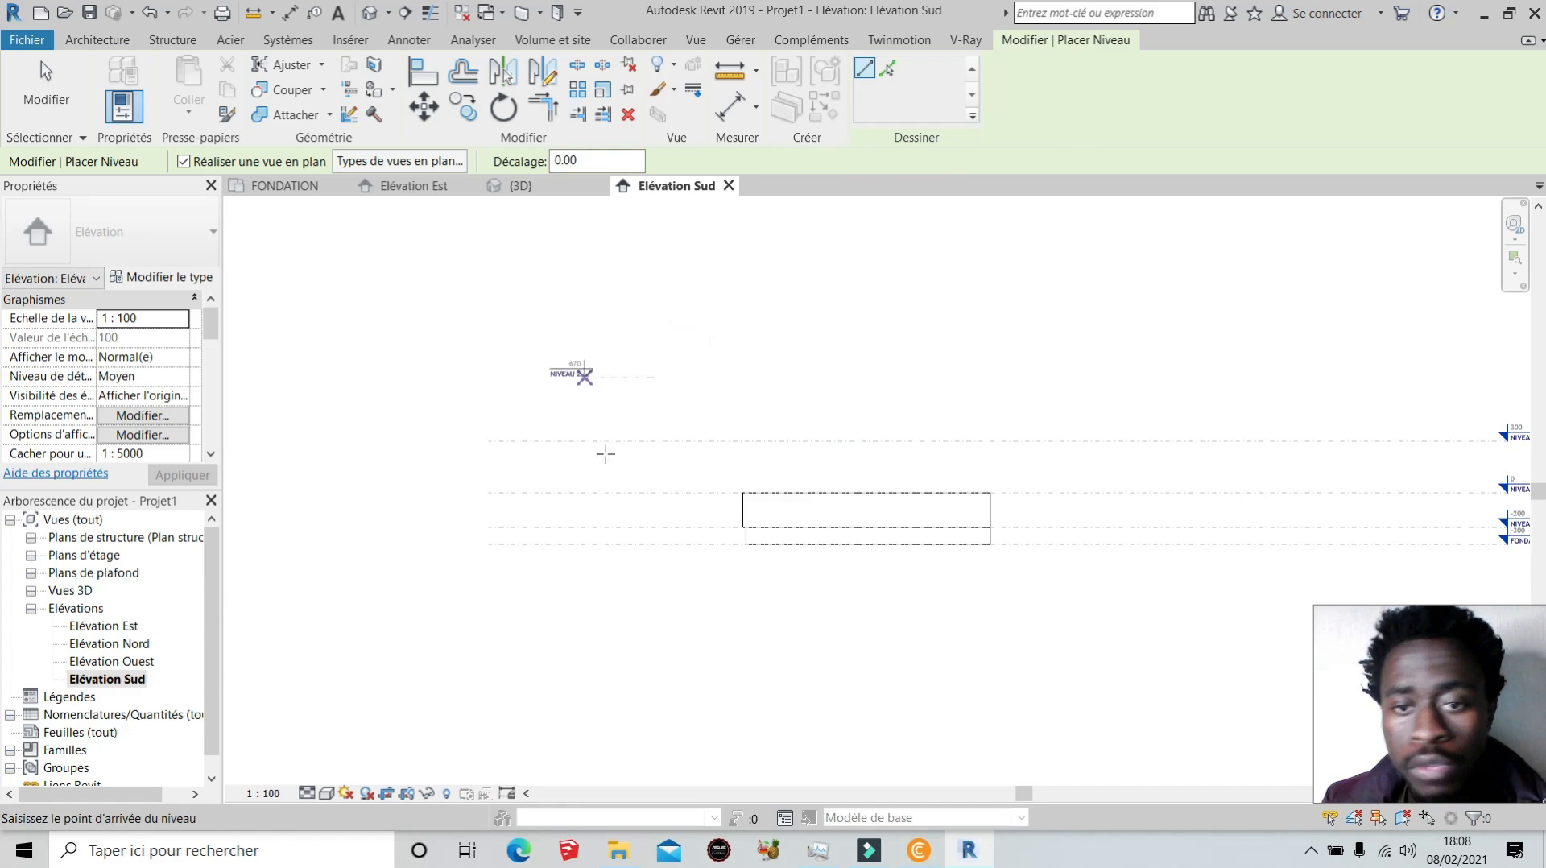
scroll(797, 458, "down", 4)
scroll(1332, 459, "up", 5)
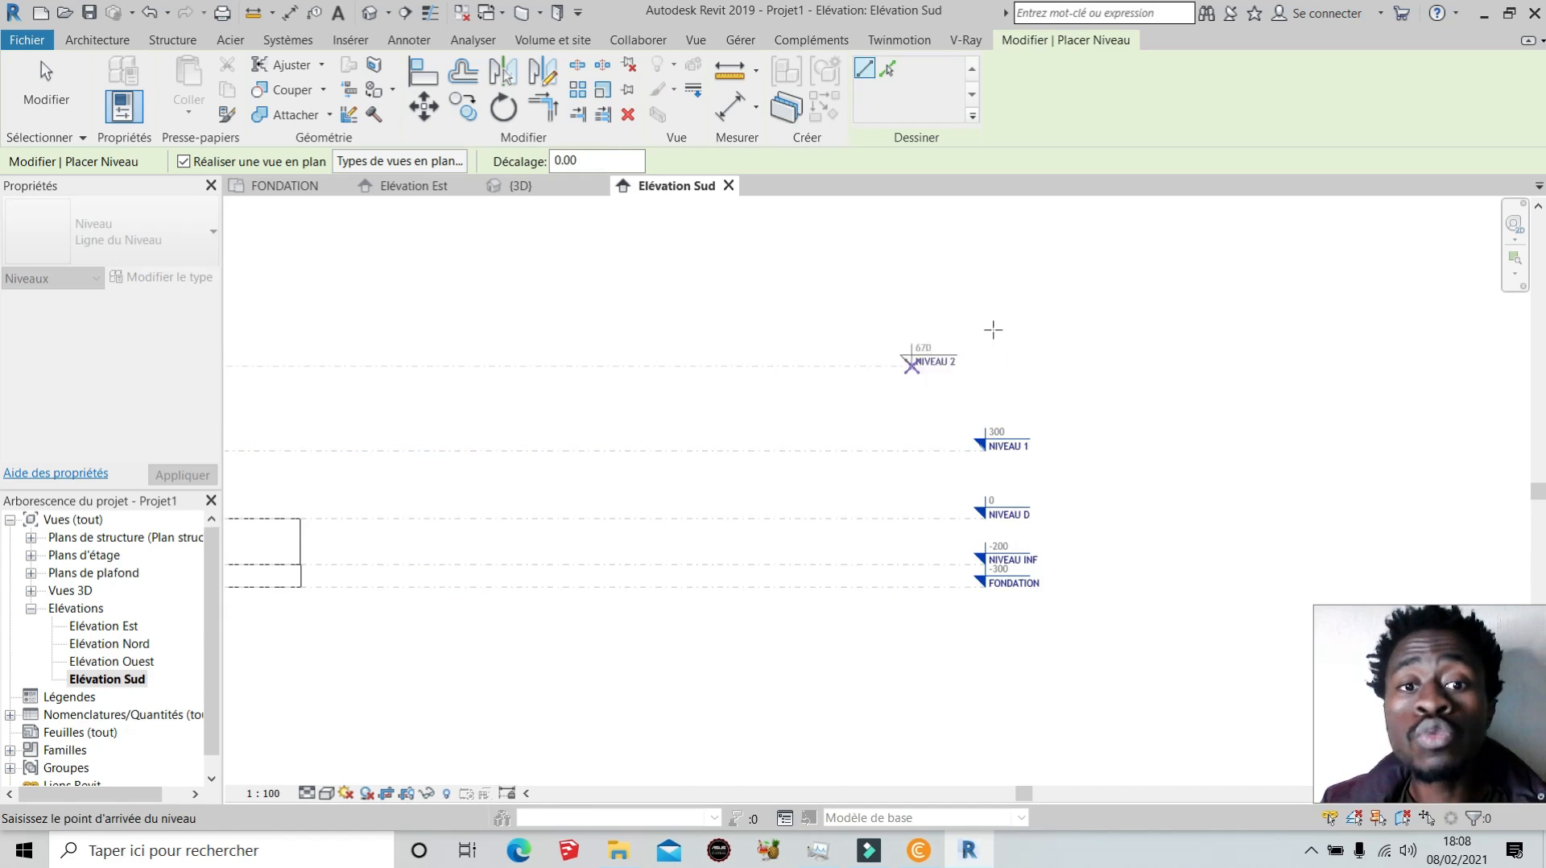
key("Escape")
key("Escape")
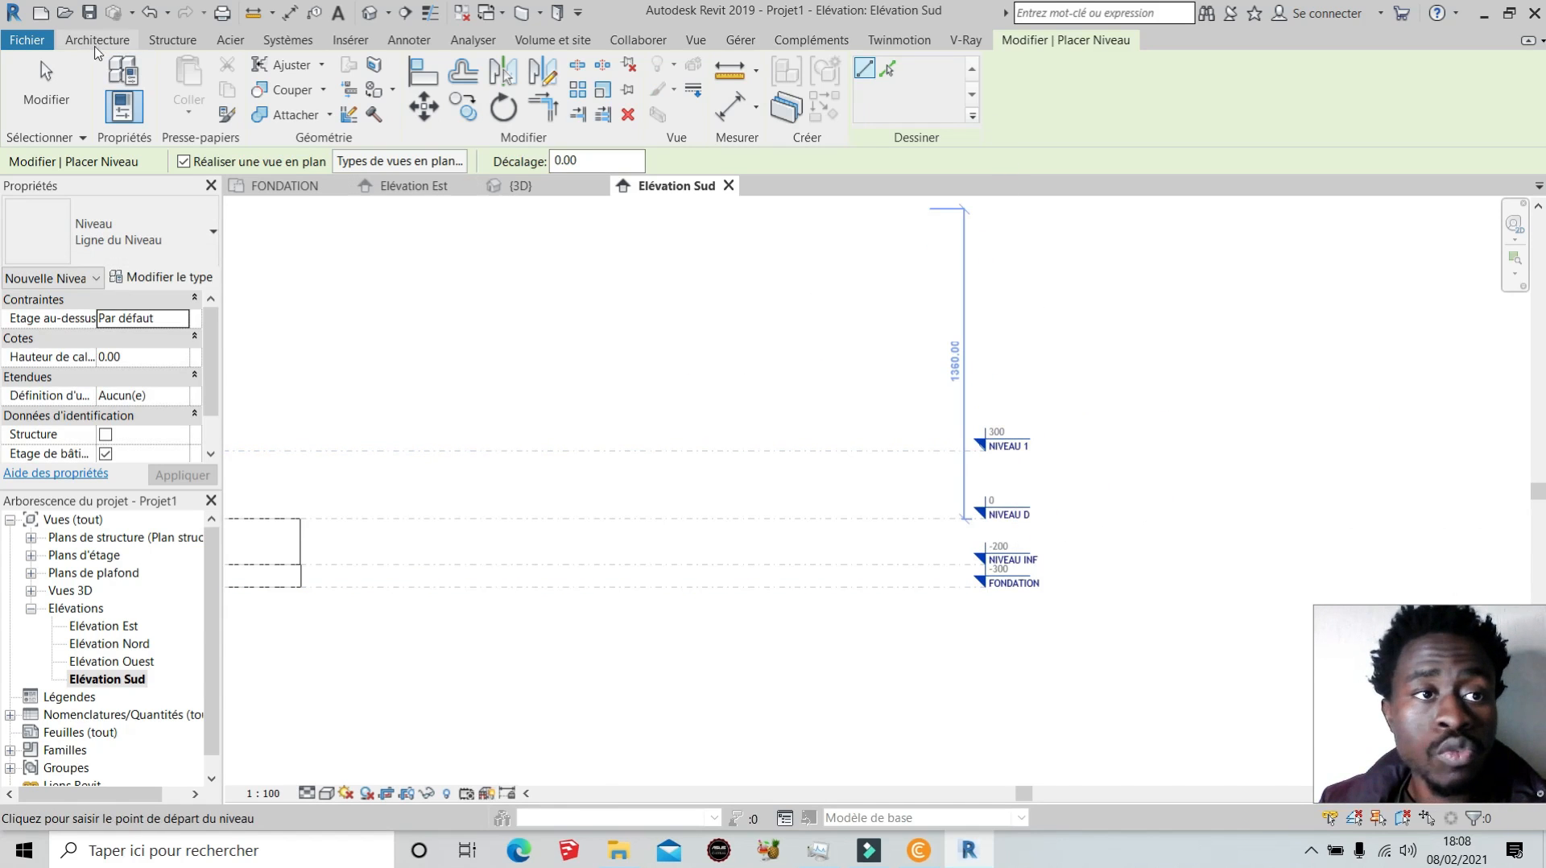
left_click(96, 40)
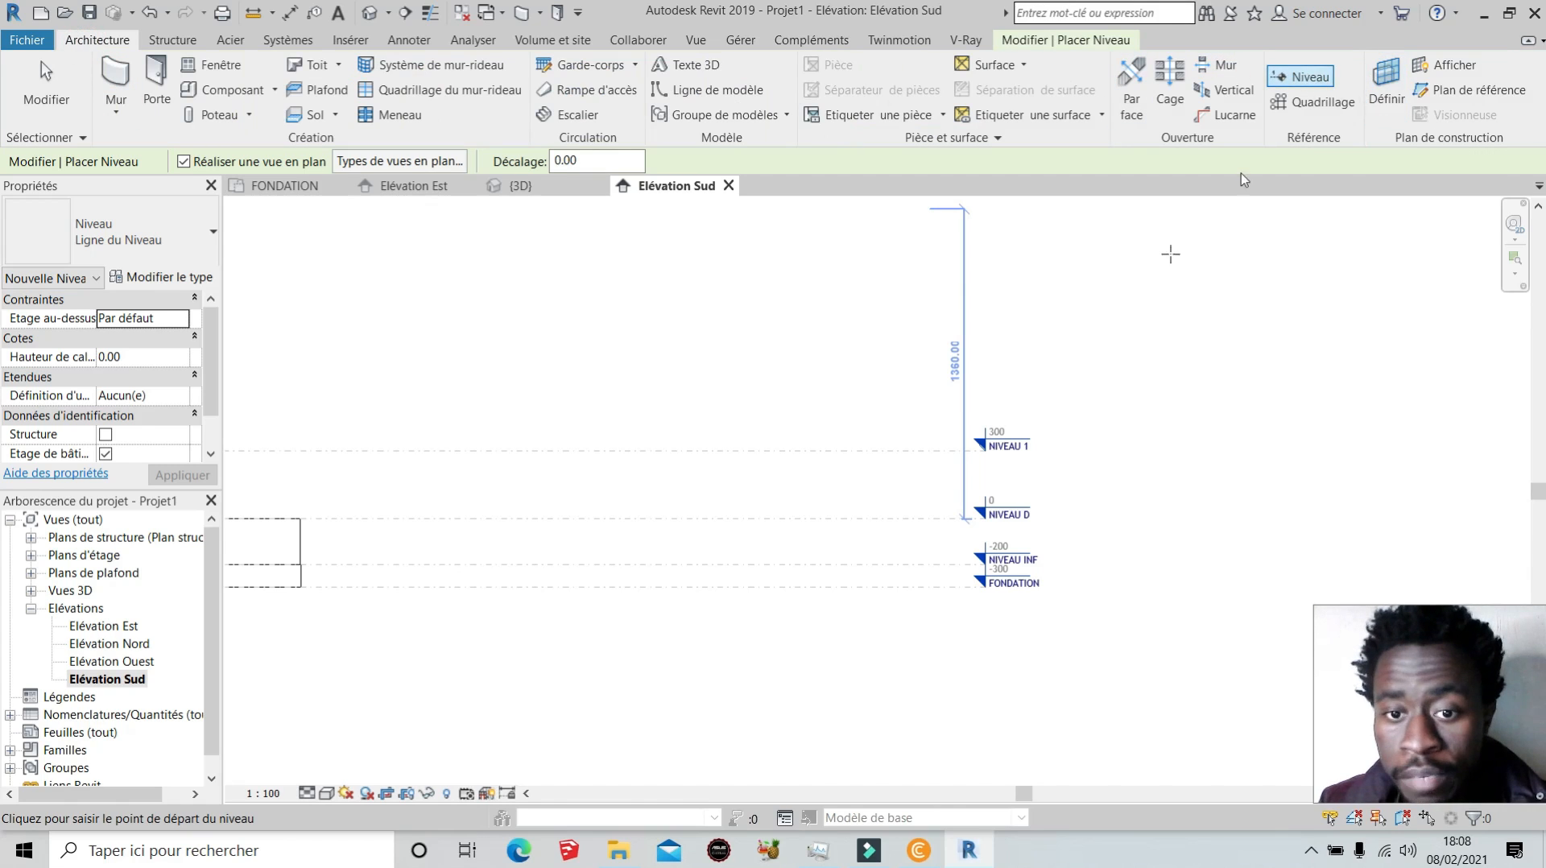
key("Escape")
key("Escape")
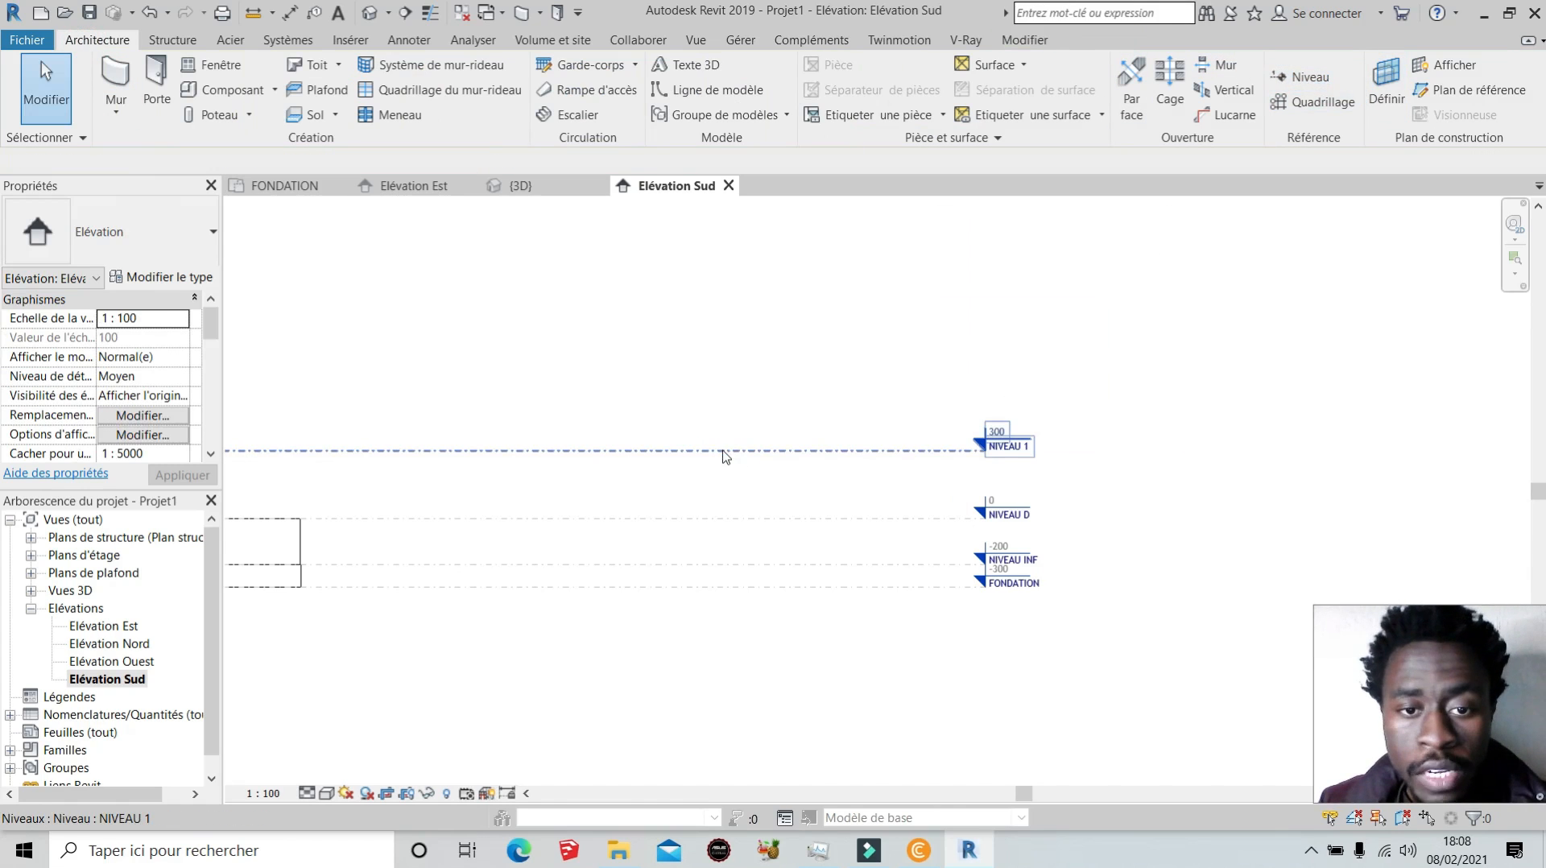
left_click(726, 451)
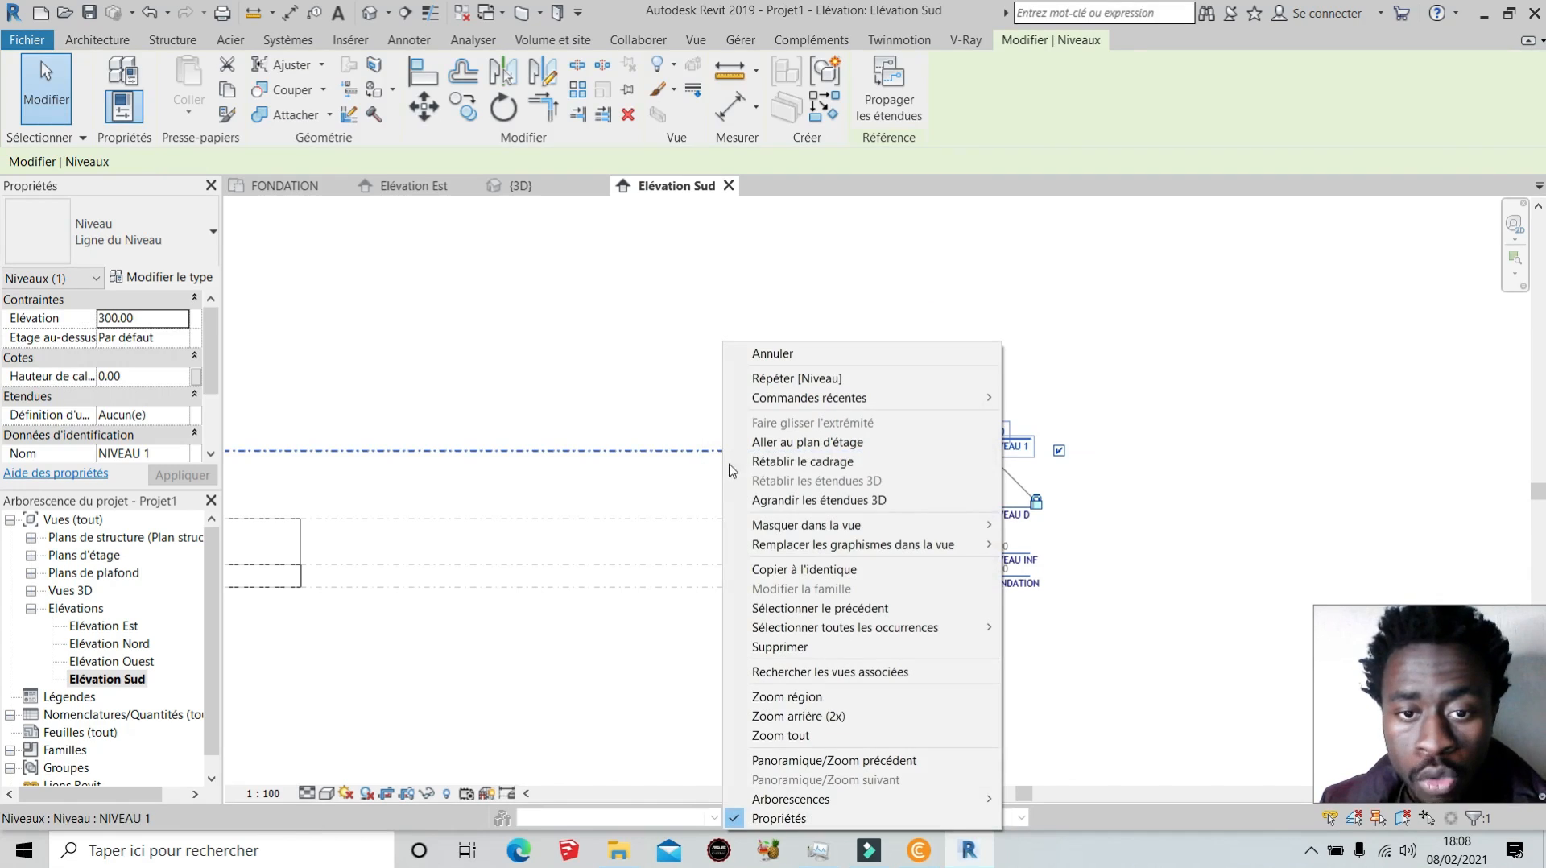
left_click(803, 569)
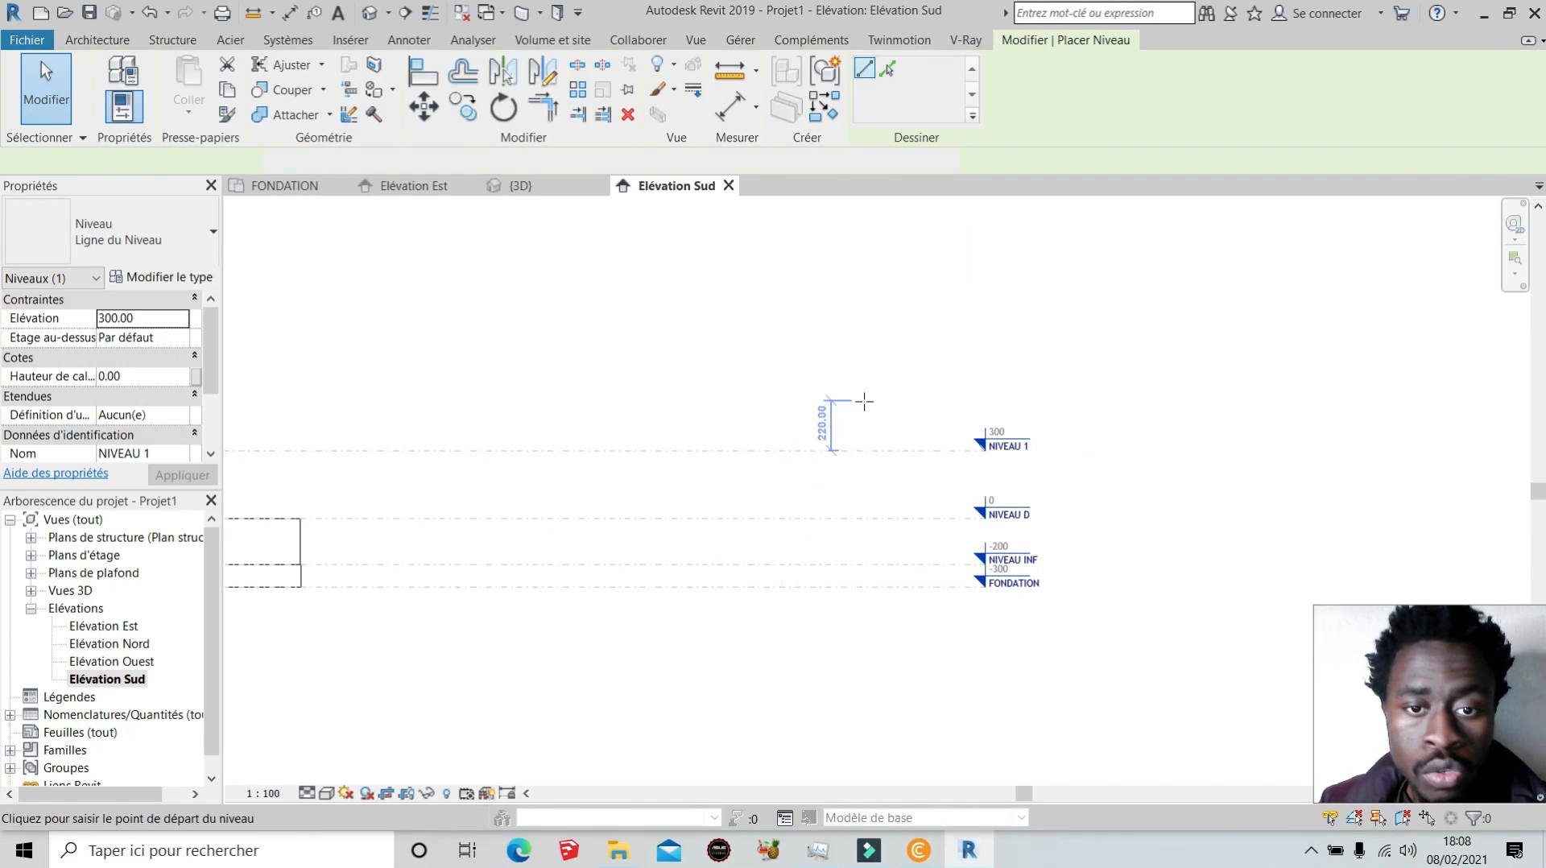
scroll(861, 402, "down", 1)
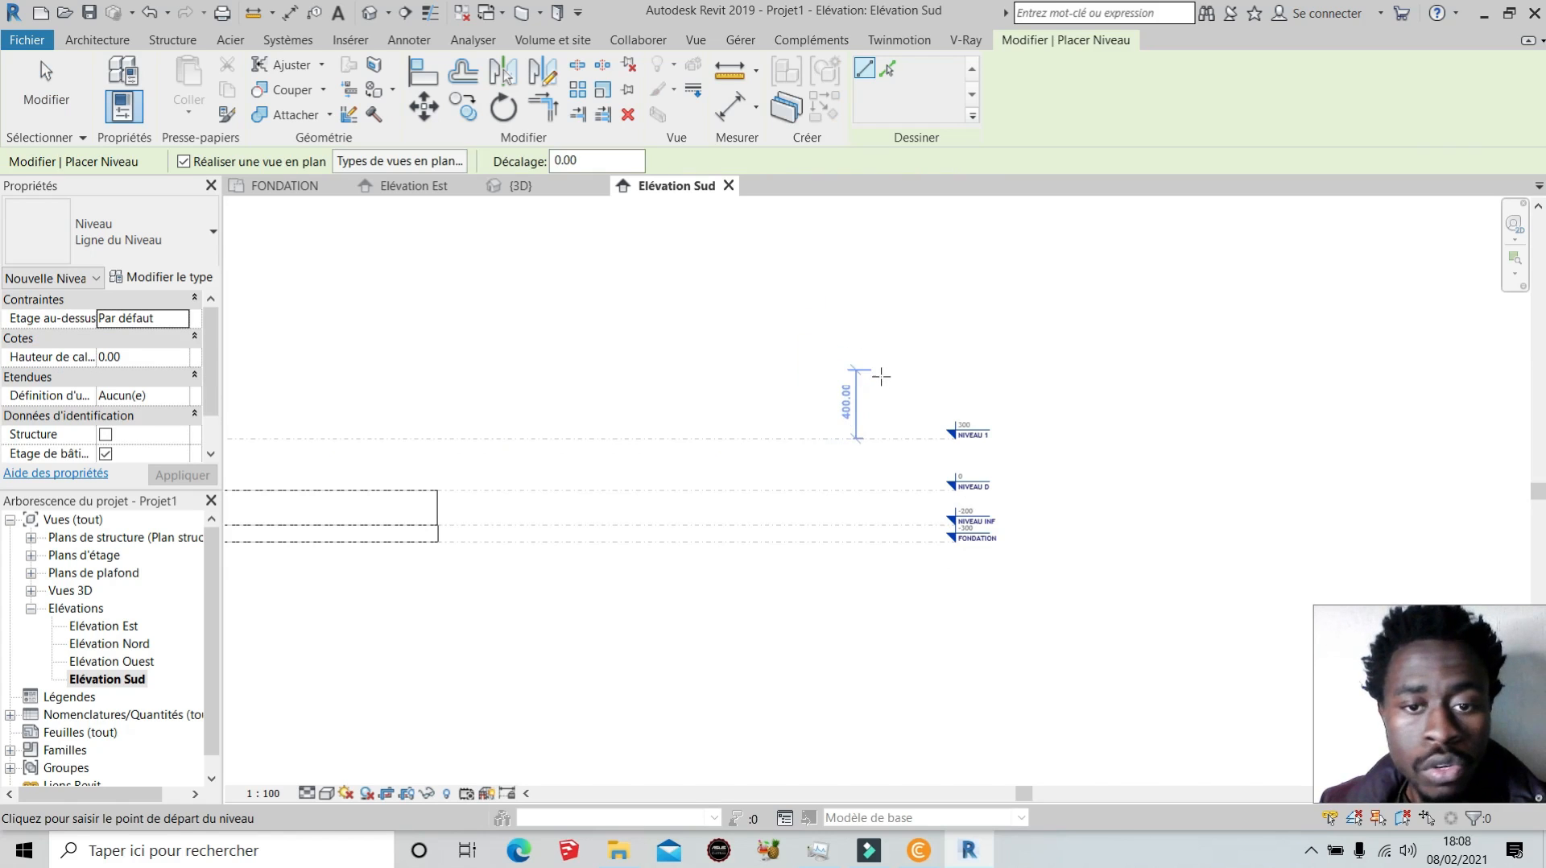
key("Escape")
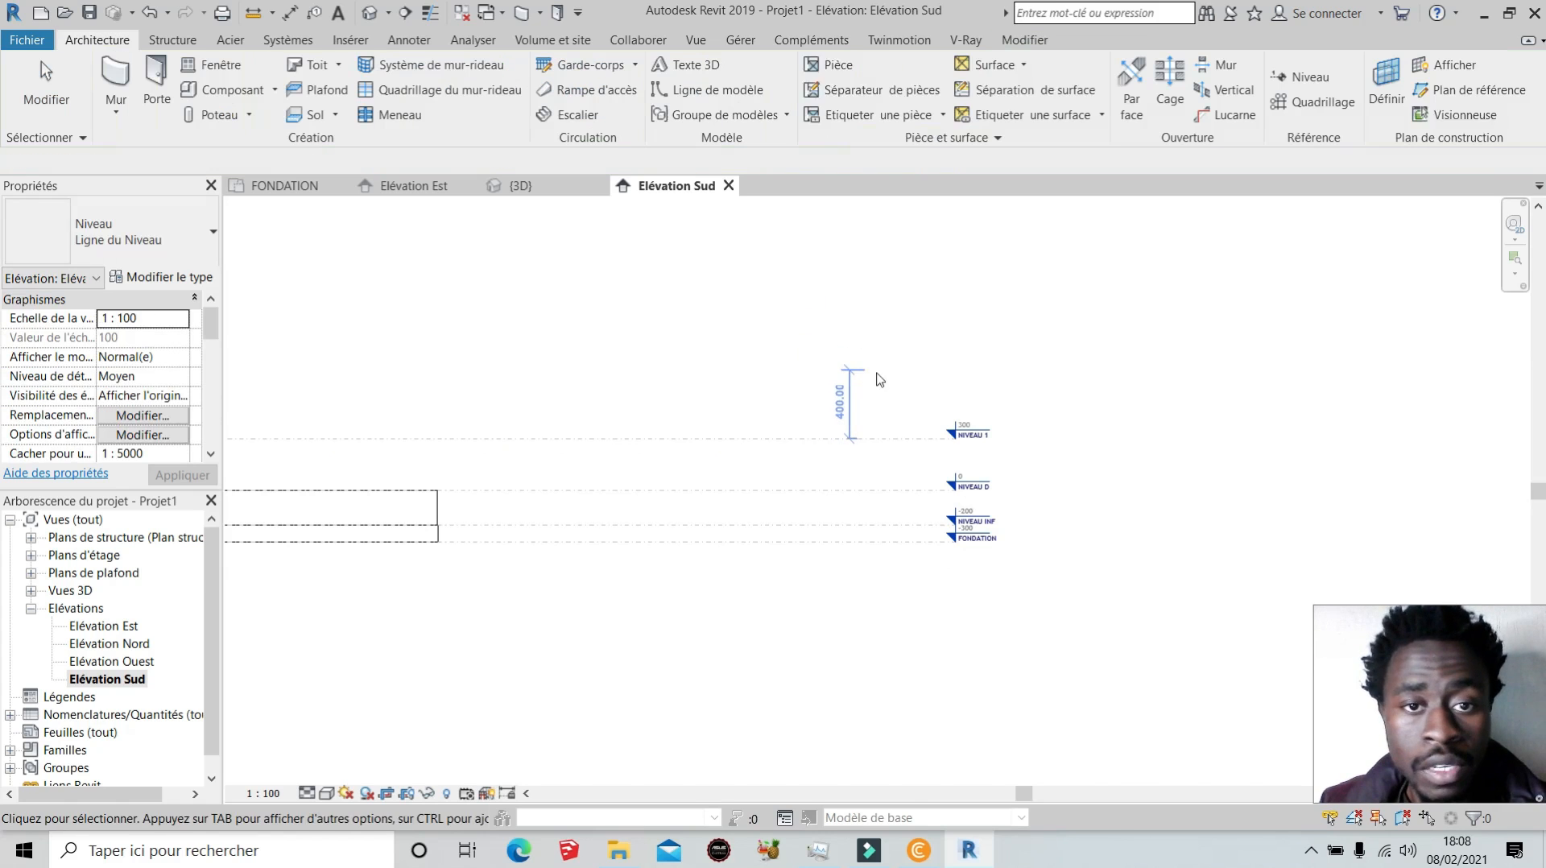
In the FONDATION floor plan, start a Dalle en béton - 250 mm floor and set its level to NIVEAU INF.
scroll(1261, 473, "down", 2)
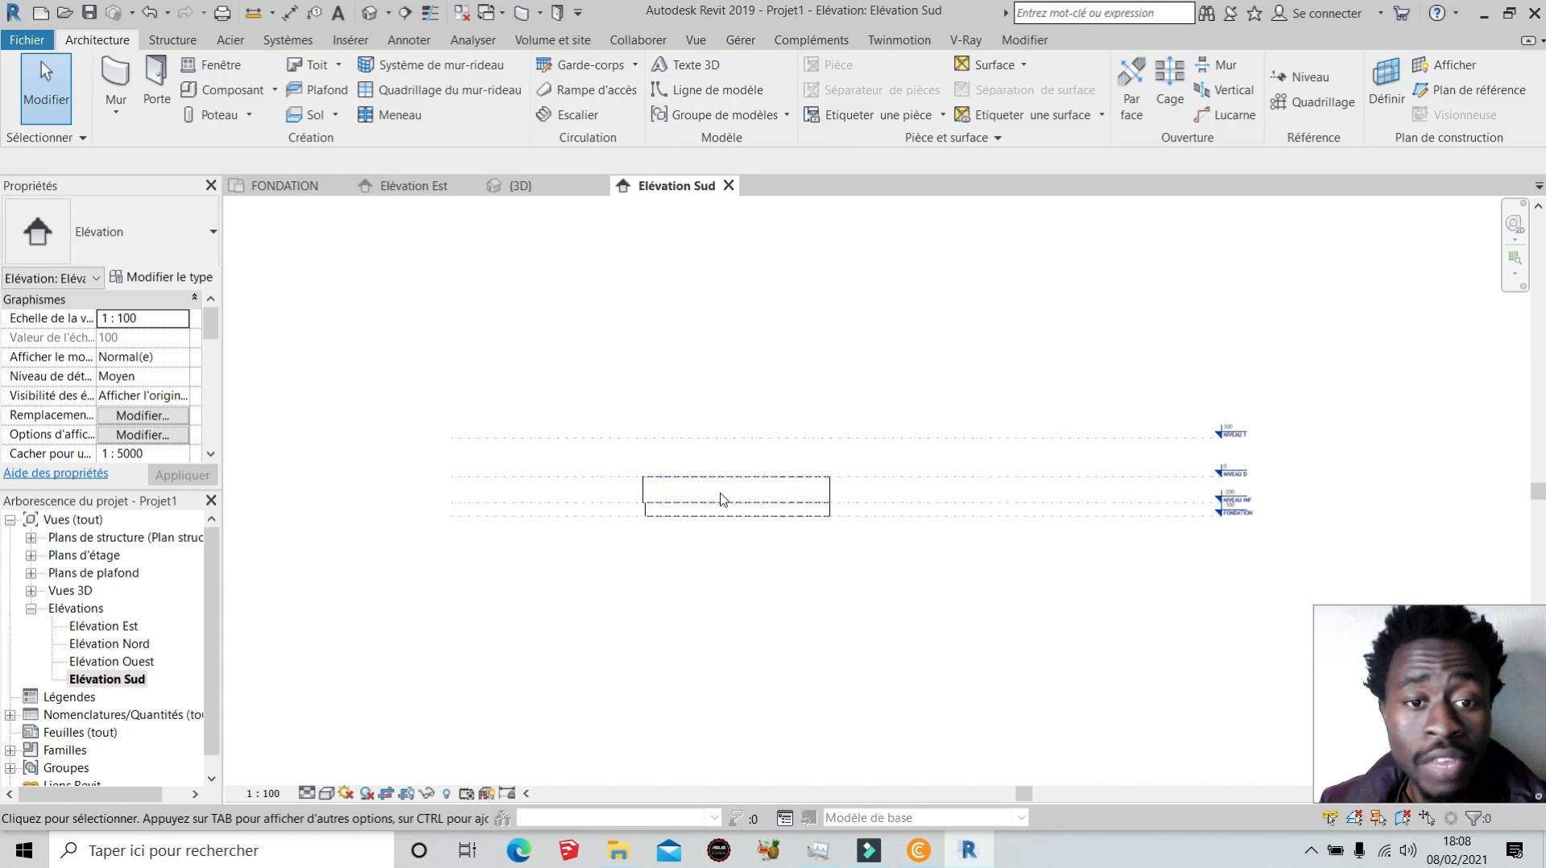
scroll(733, 503, "up", 3)
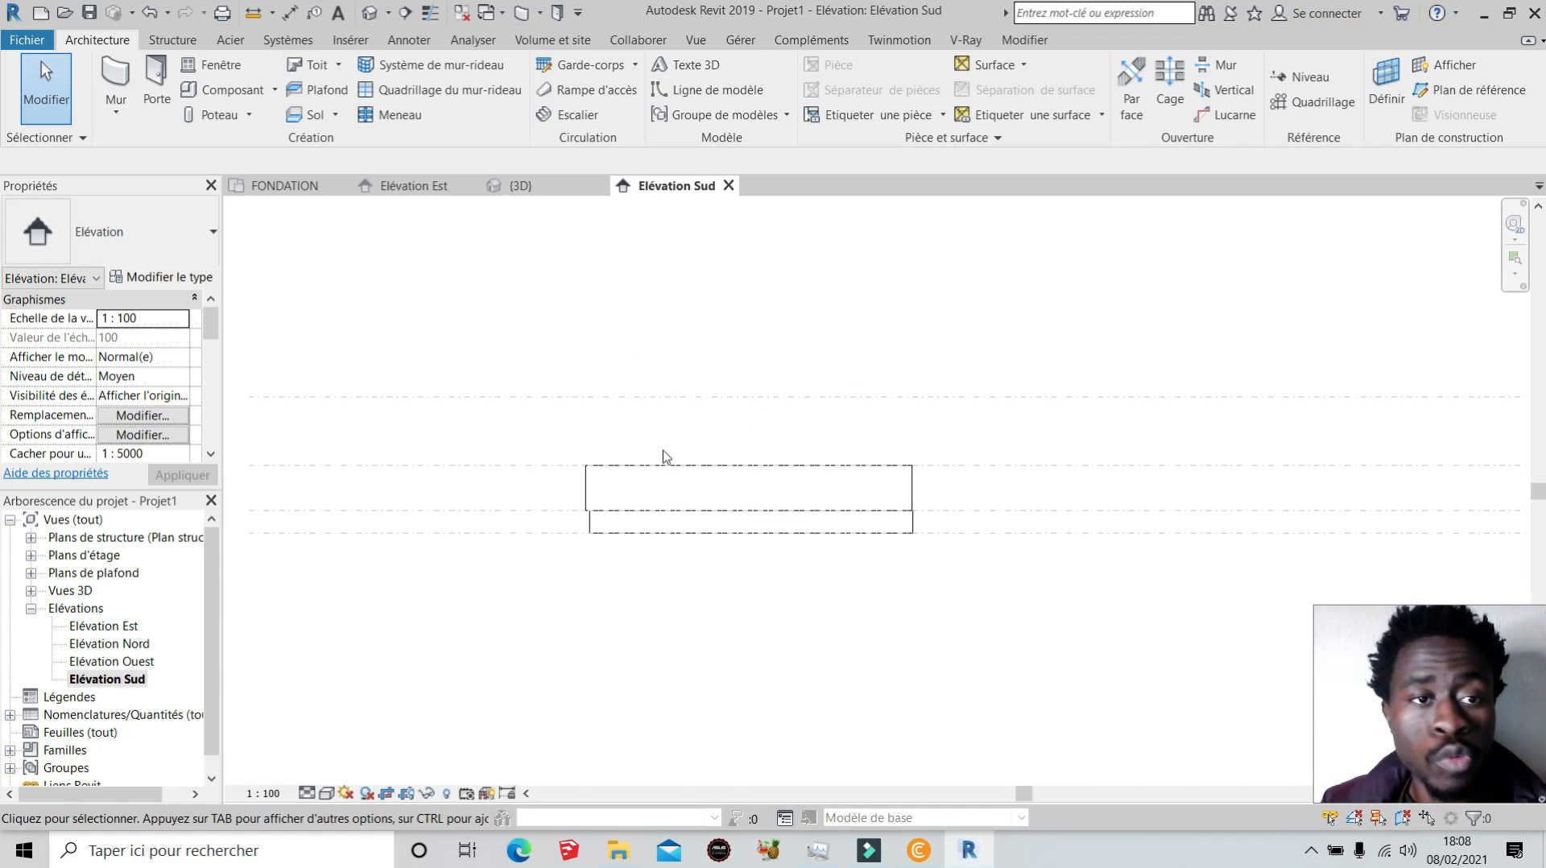
left_click(282, 187)
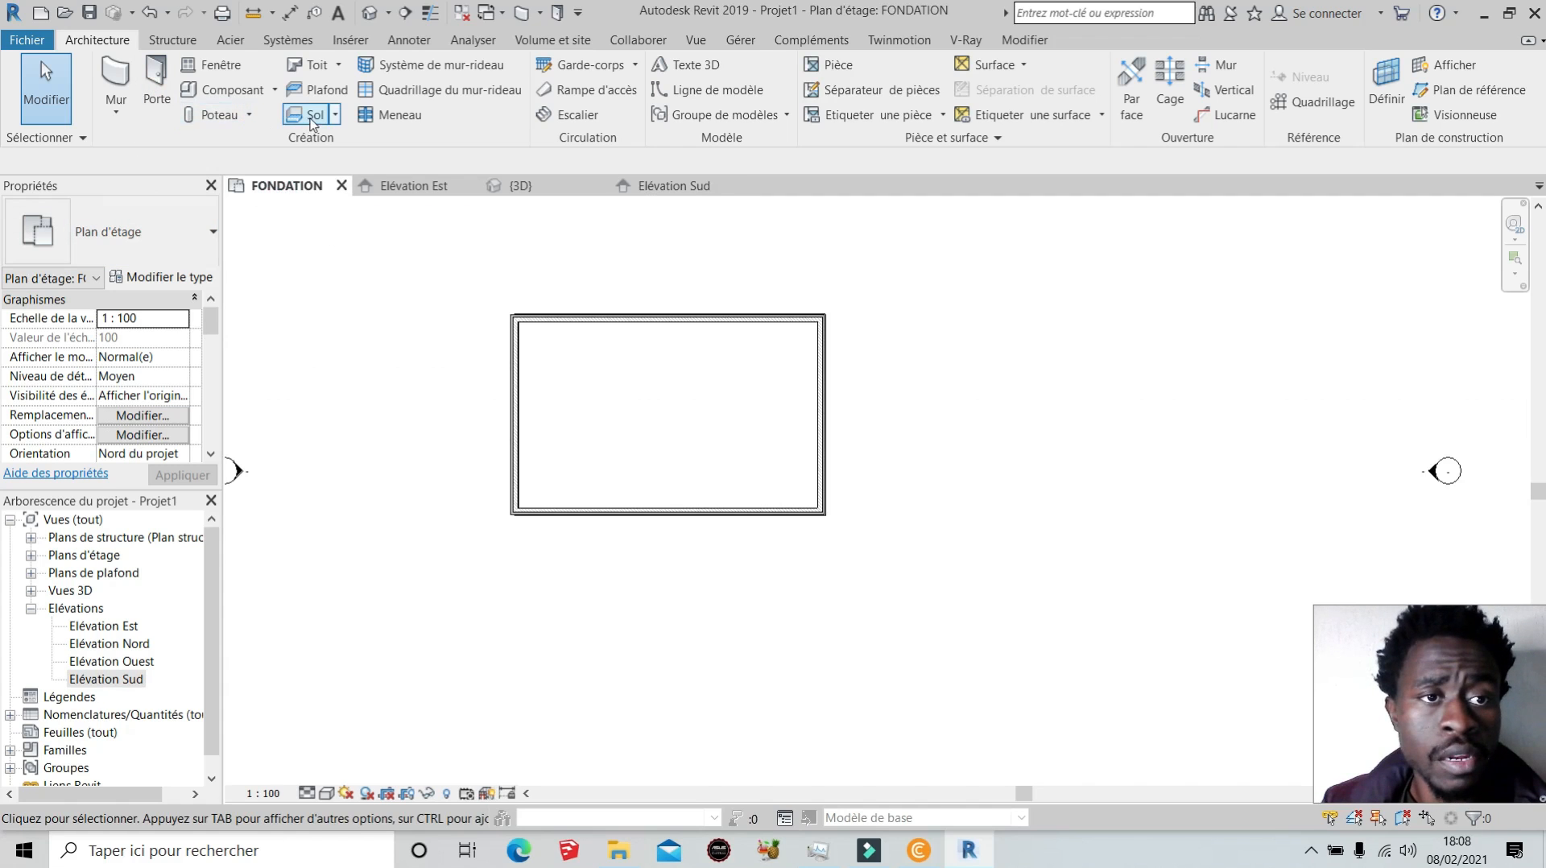
left_click(310, 115)
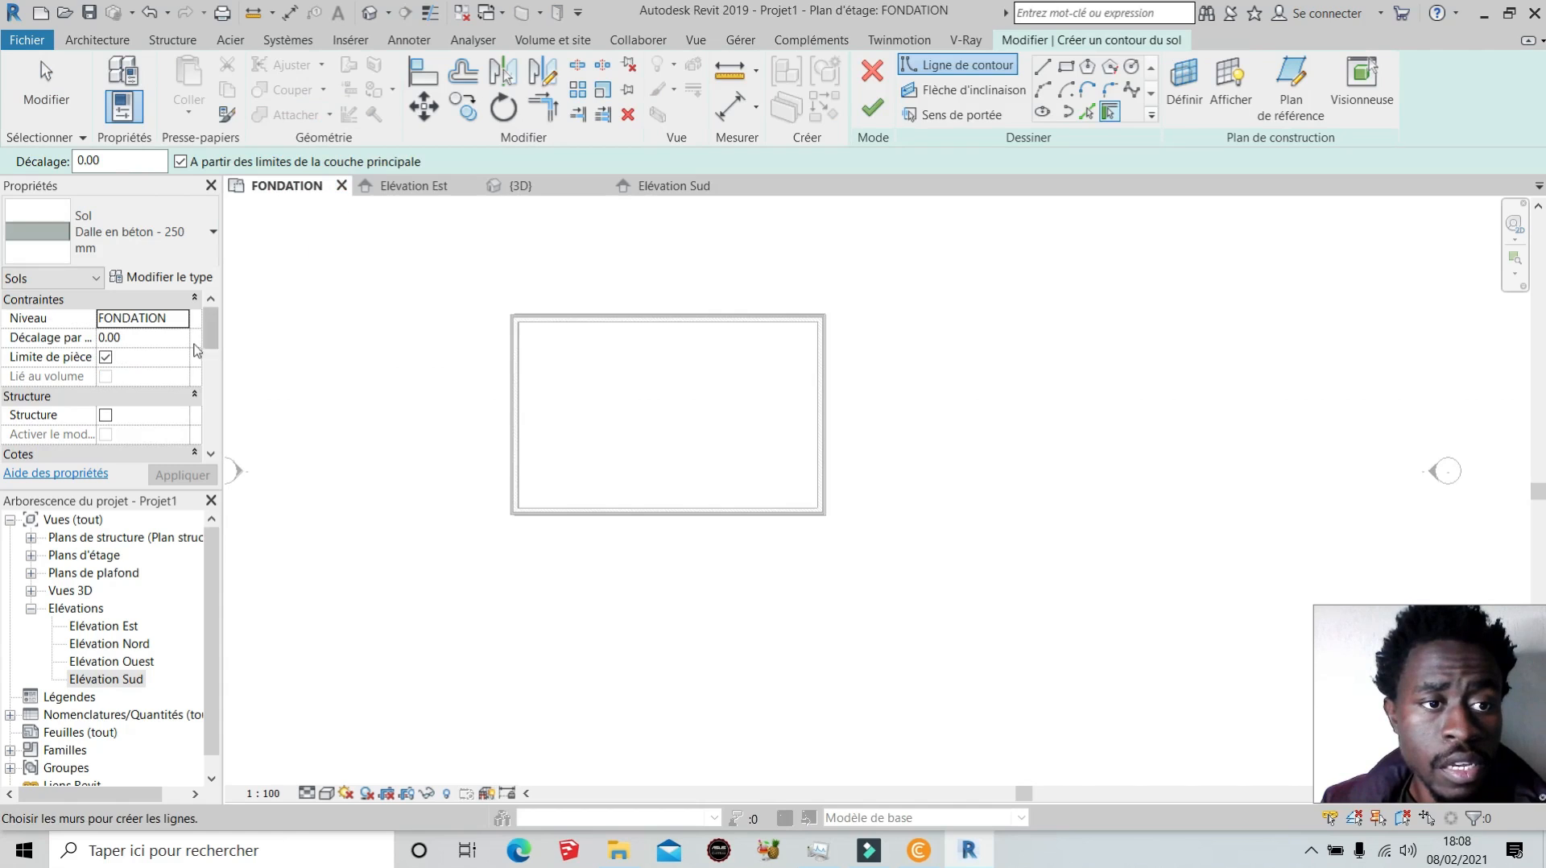
left_click(182, 321)
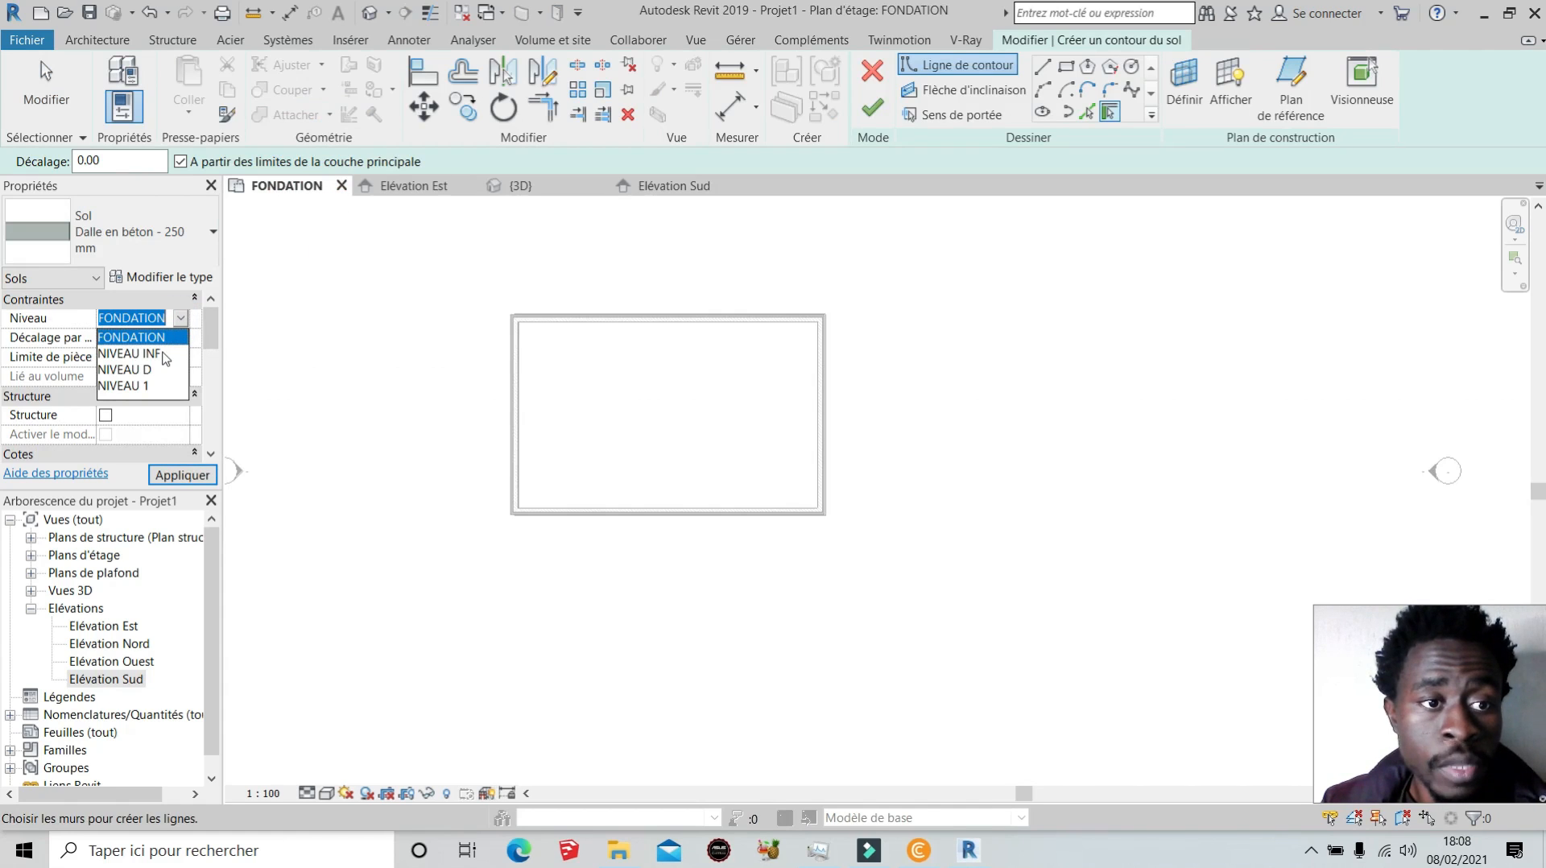
left_click(165, 355)
left_click(215, 476)
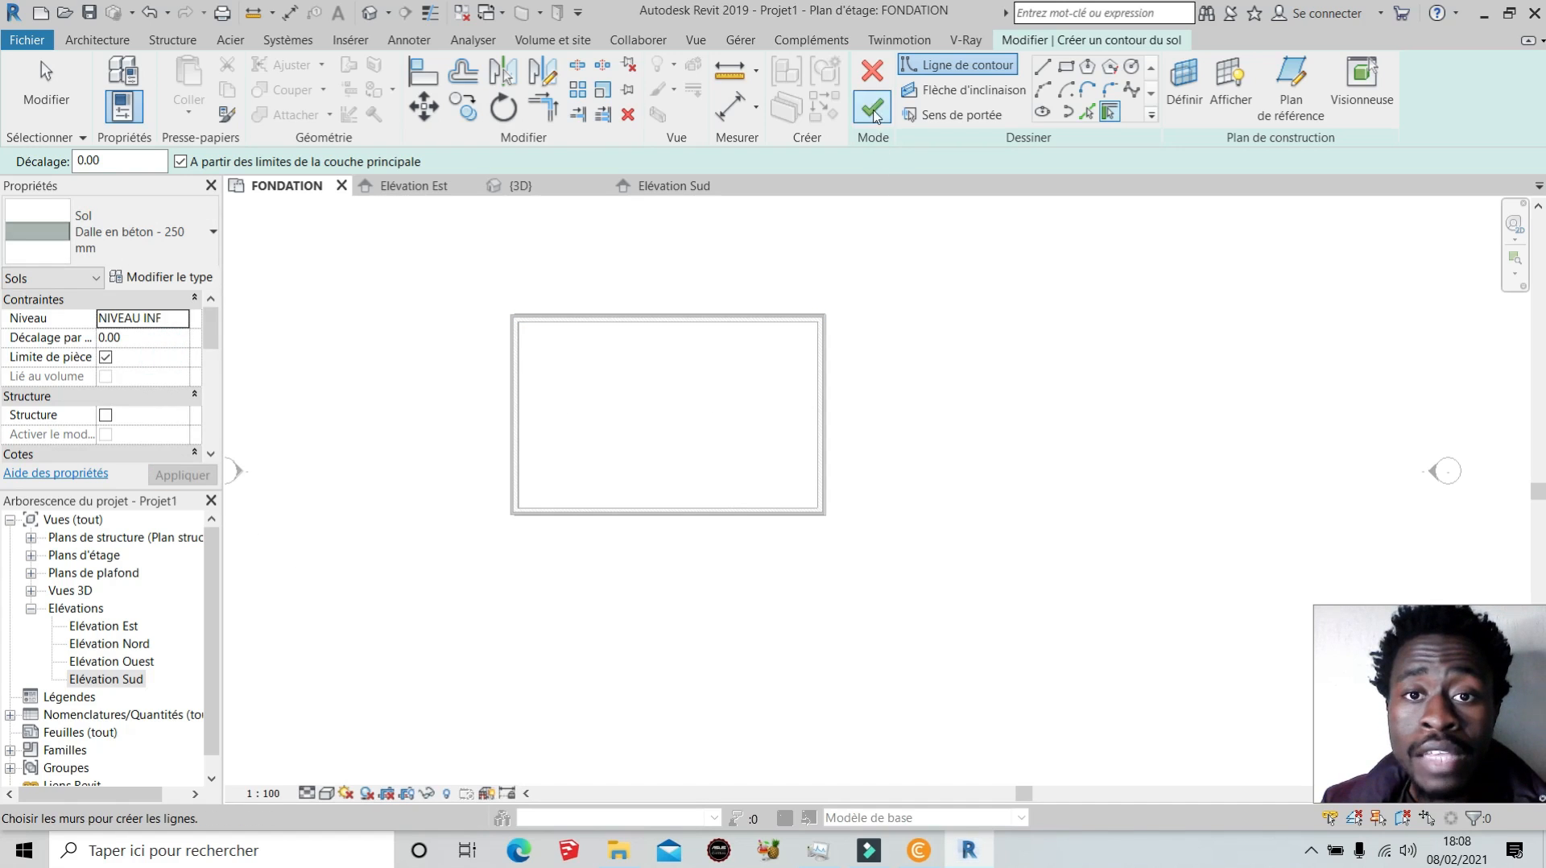
Sketch a rectangular floor boundary about 1406 by 886 between opposite brick wall corners and finish the floor, attaching the walls to its base.
left_click(1066, 67)
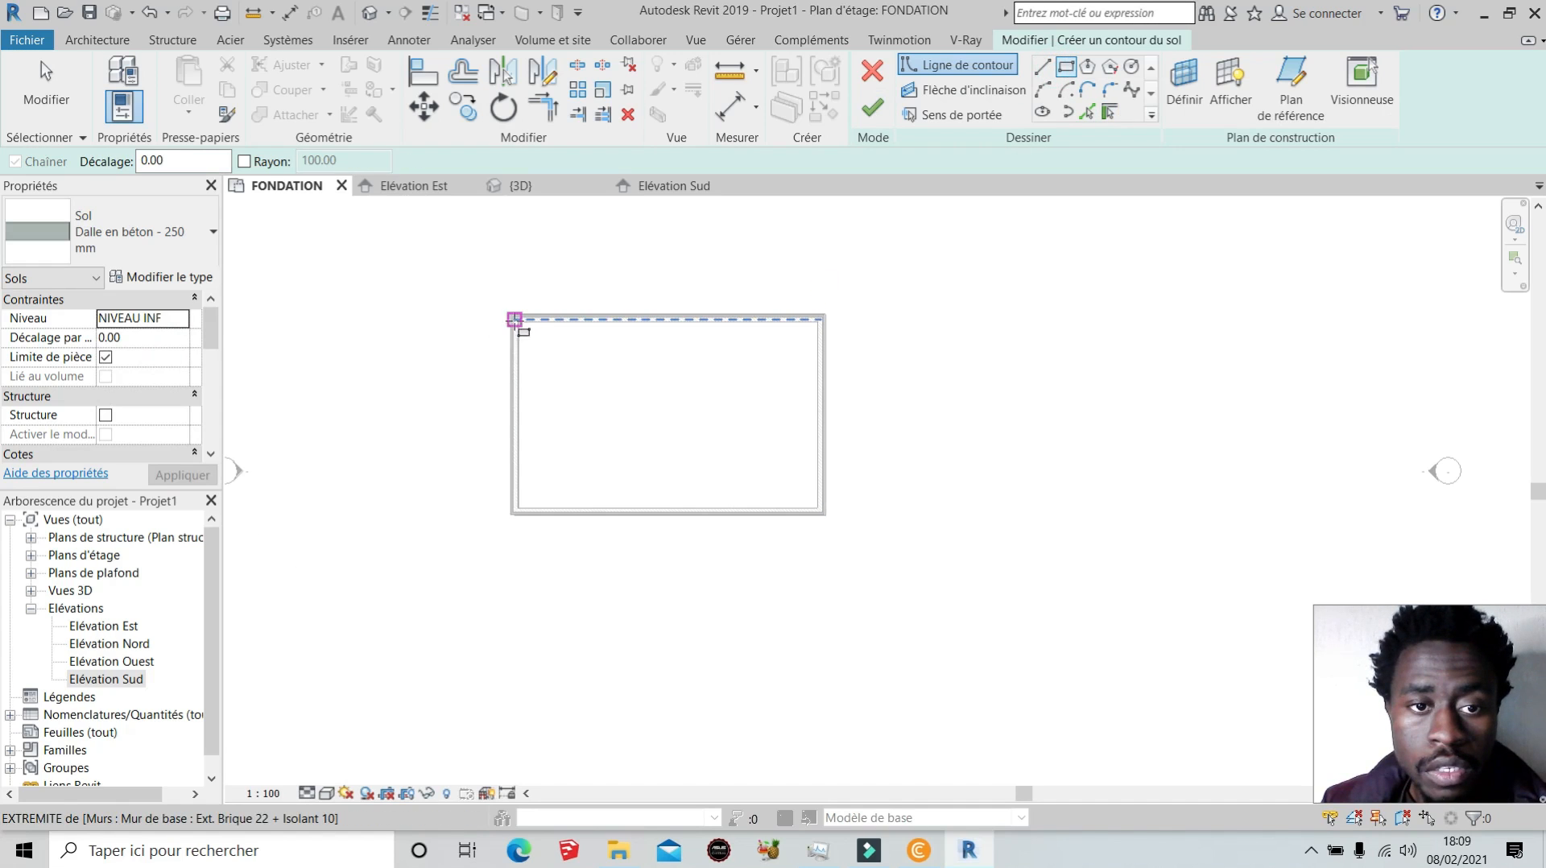
left_click(512, 319)
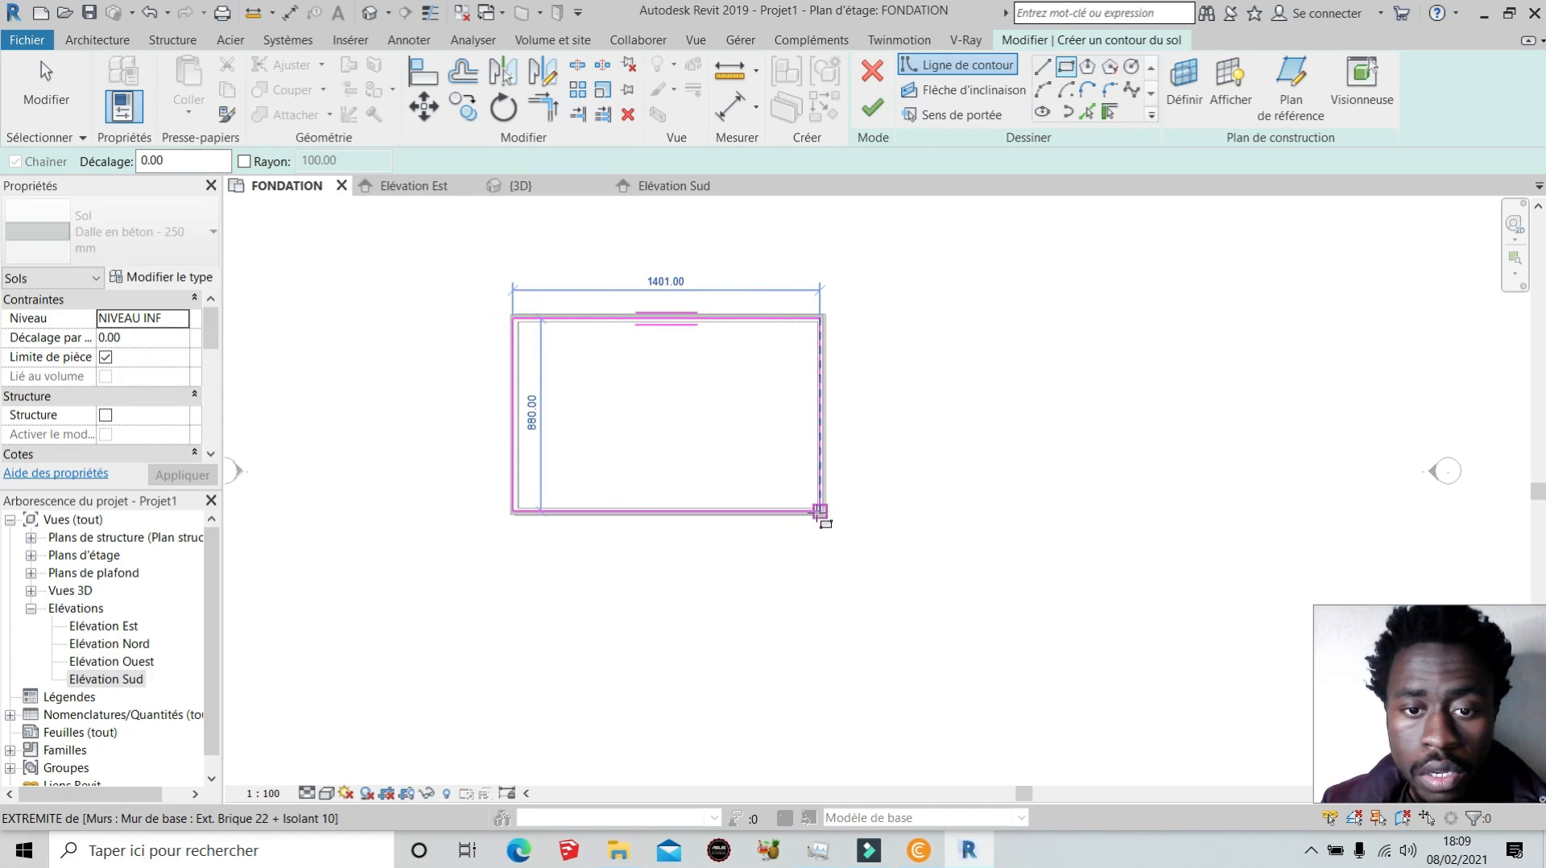
left_click(821, 512)
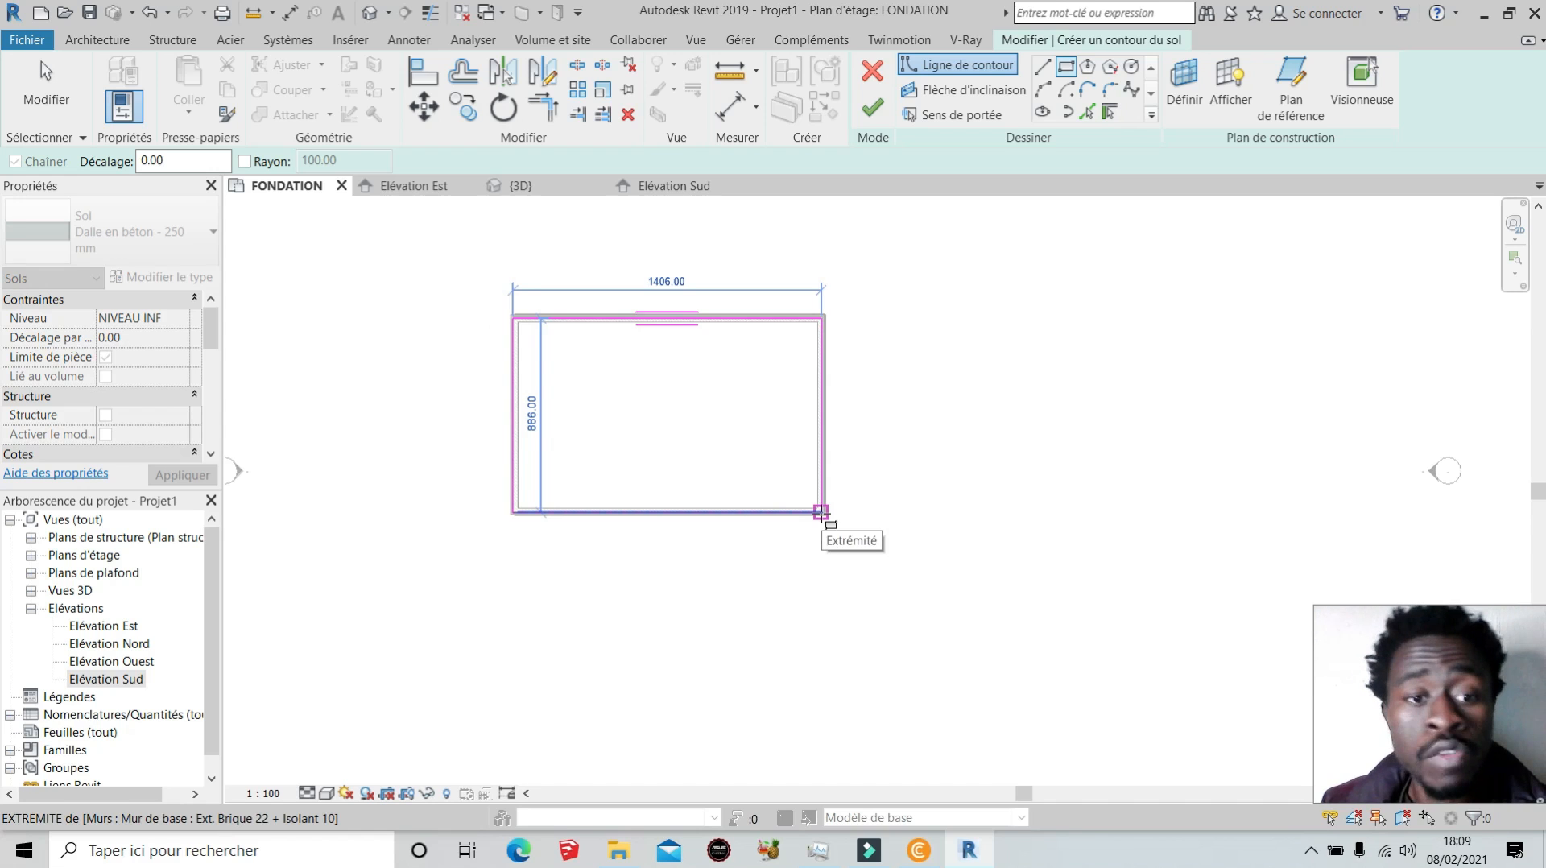
left_click(873, 107)
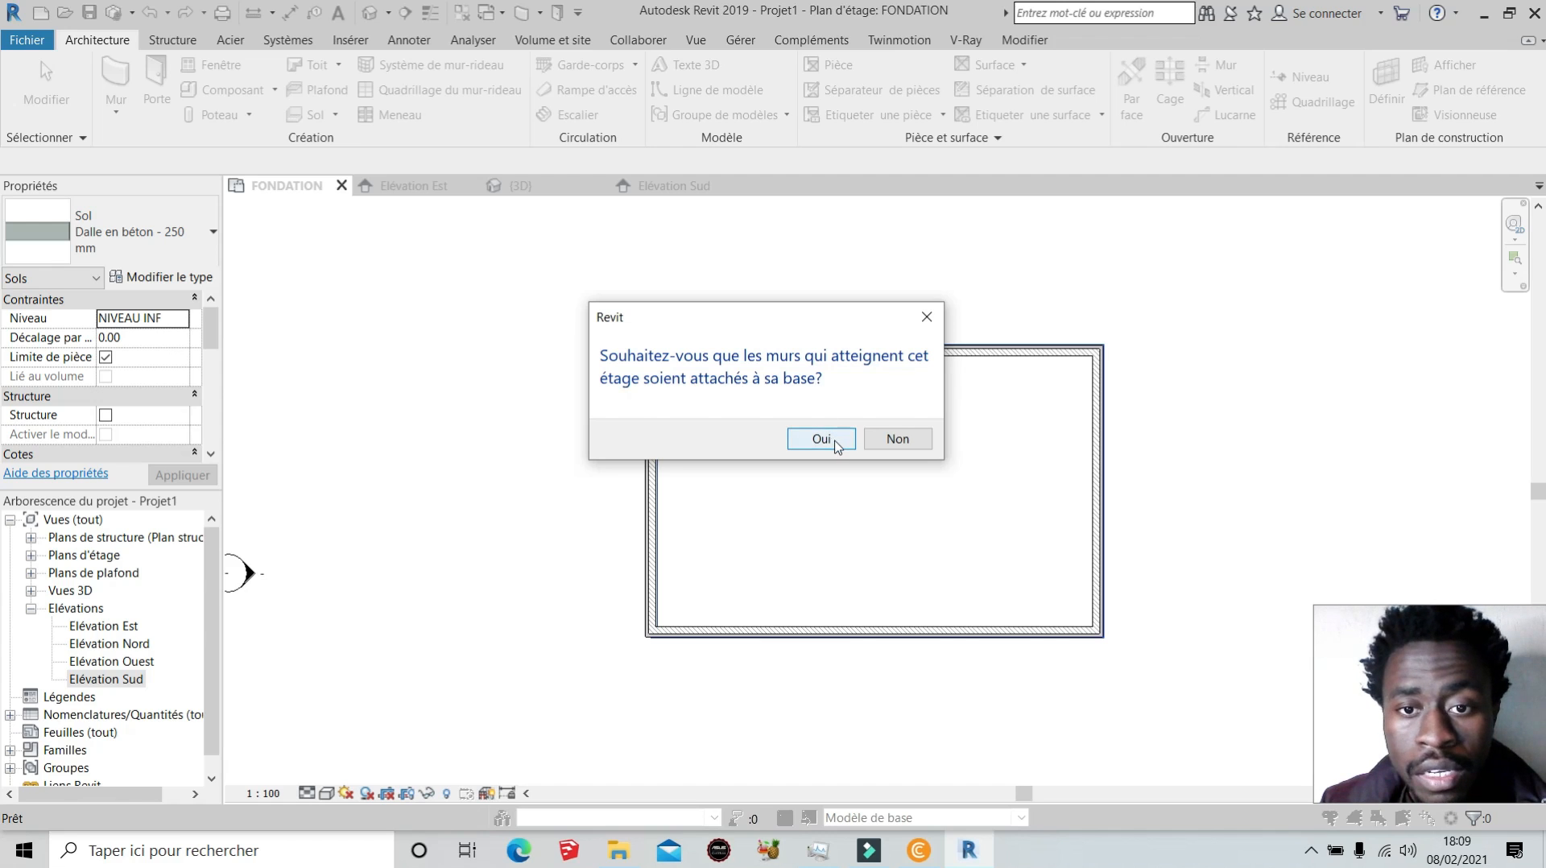
left_click(832, 443)
left_click(858, 494)
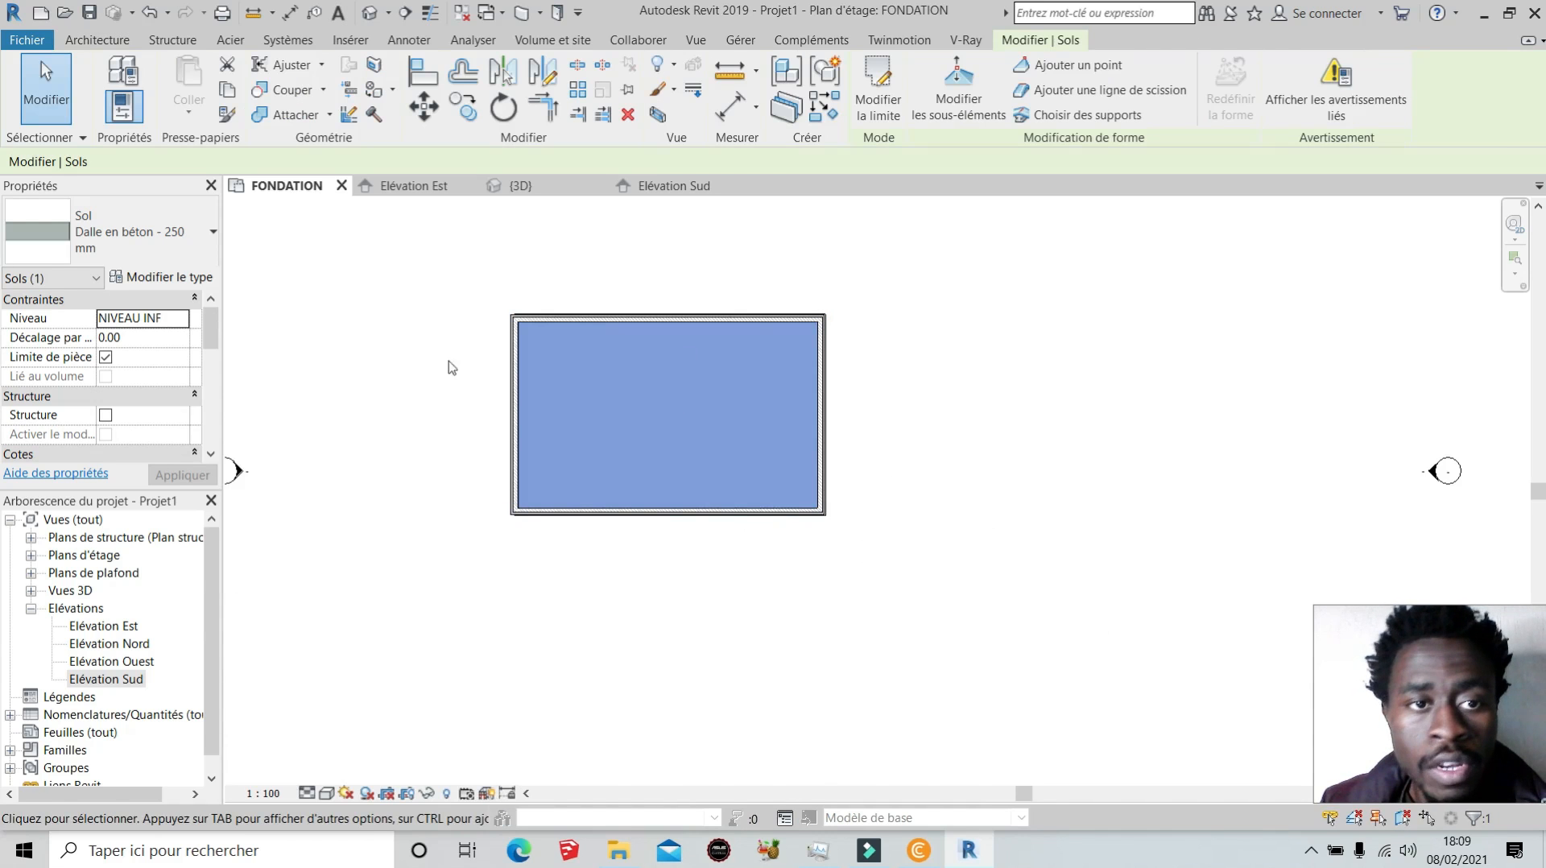
Examine in the 3D view how the new concrete floor sits between the brick walls above the foundation.
left_click(519, 185)
scroll(896, 339, "up", 3)
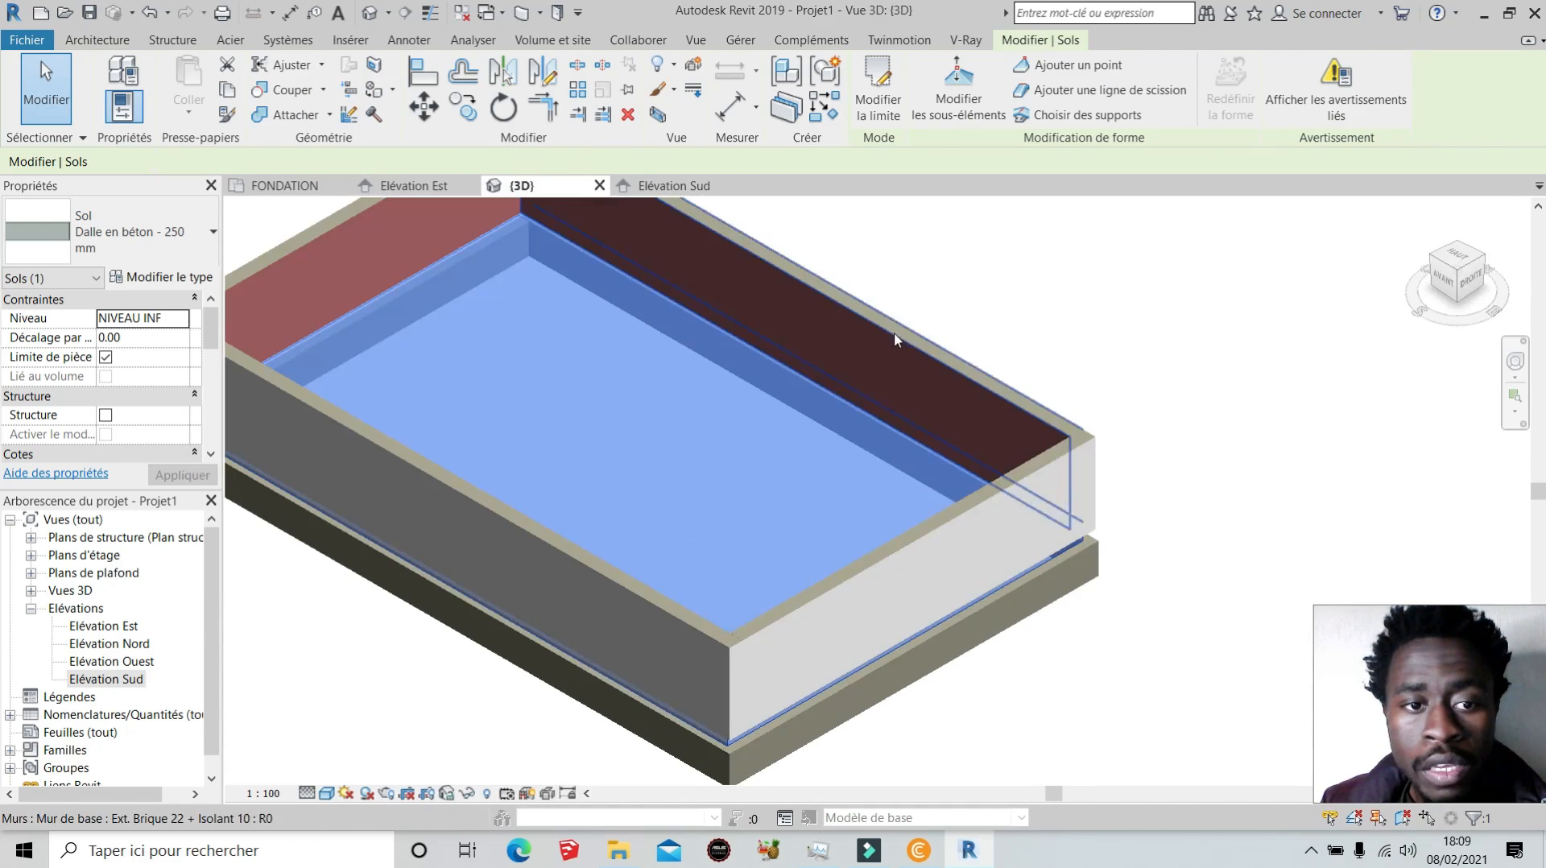
key("Escape")
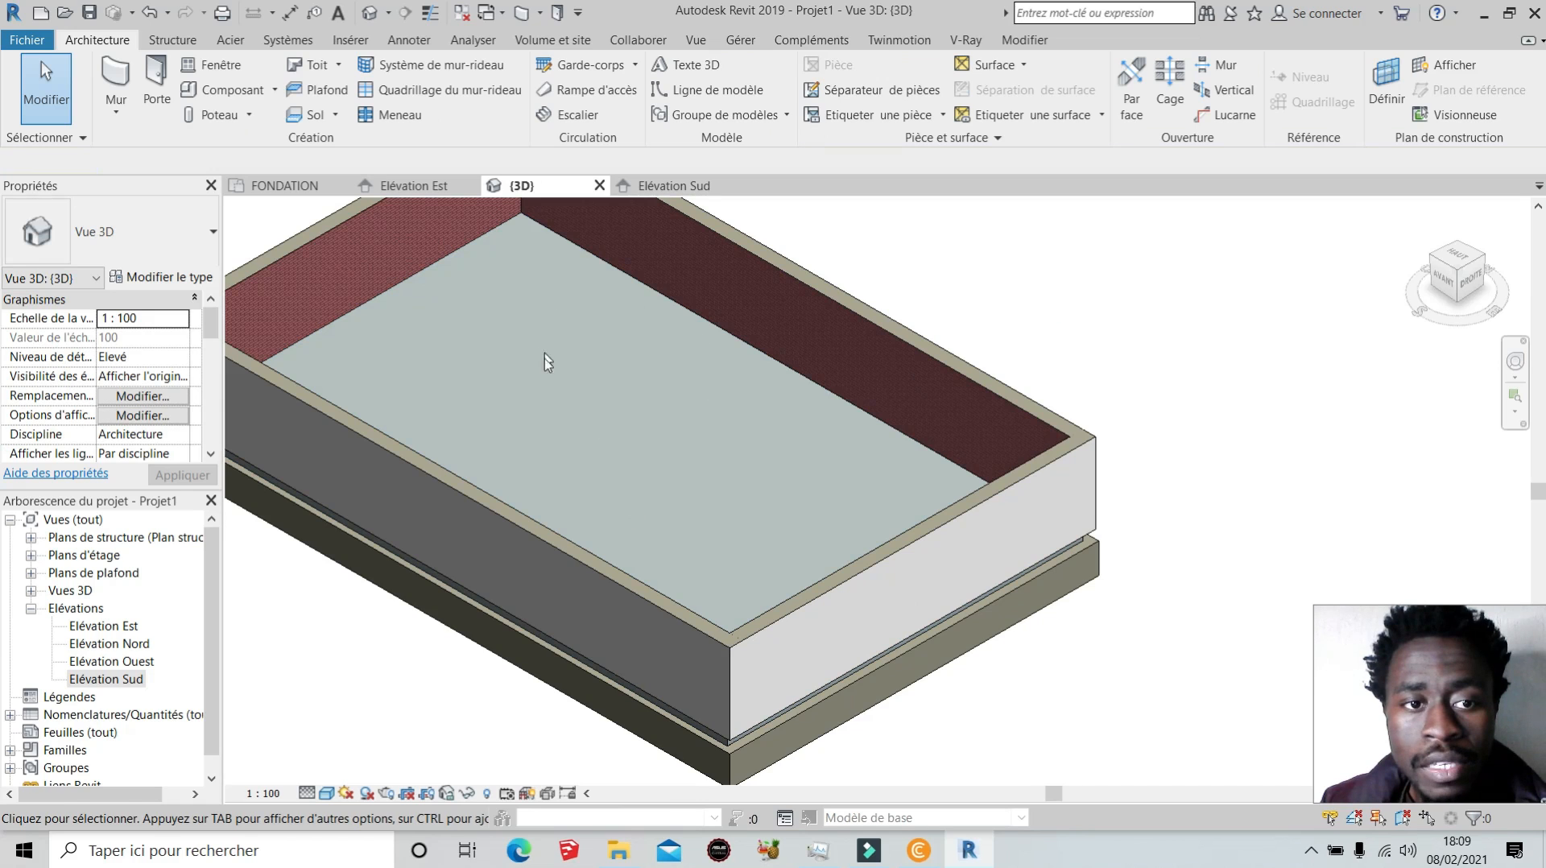
scroll(544, 362, "down", 3)
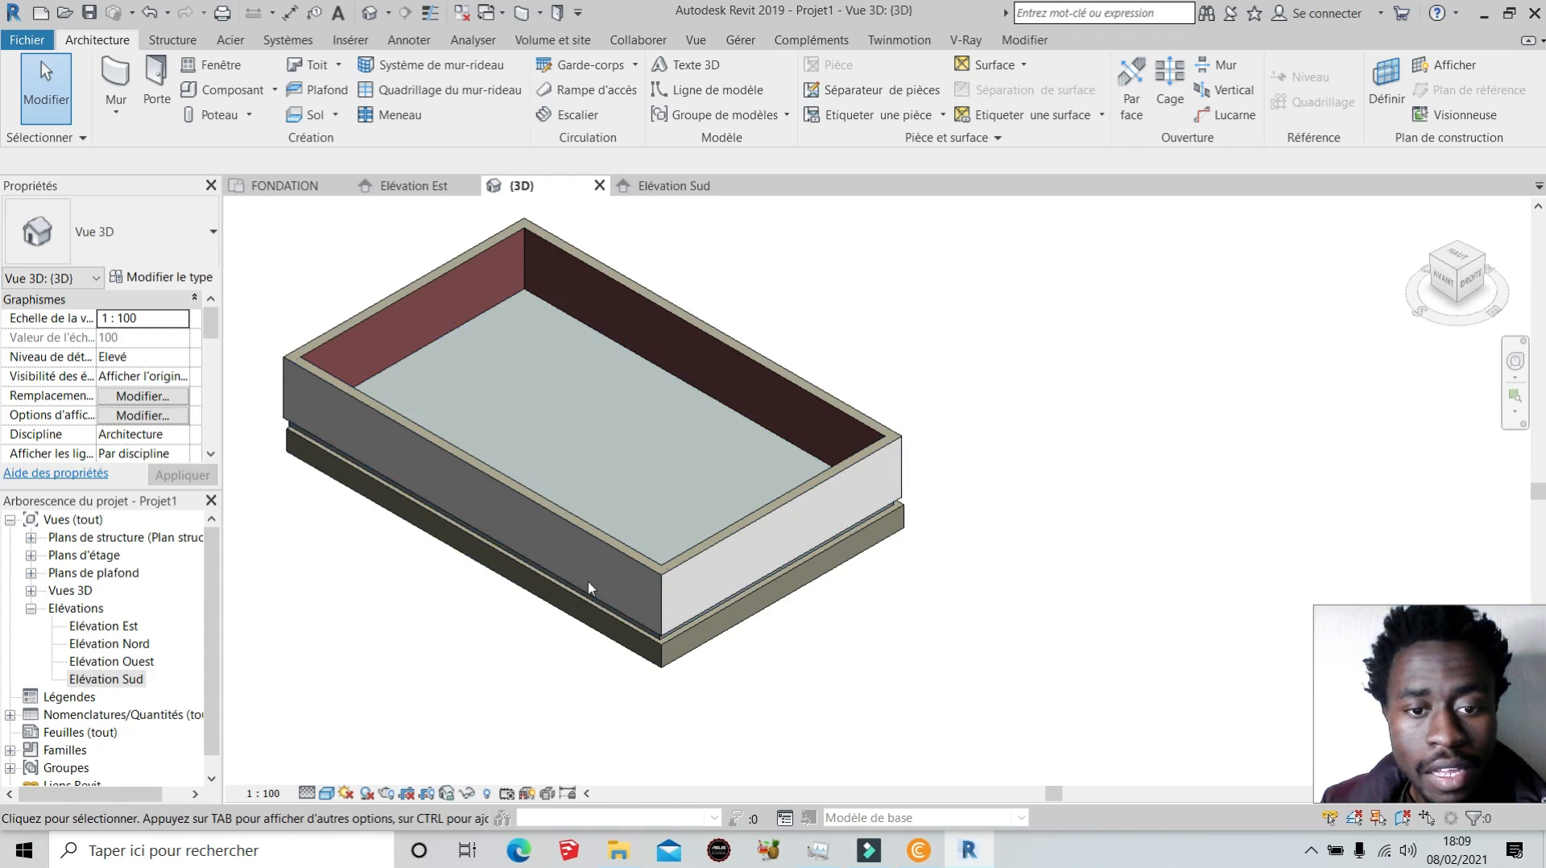
scroll(771, 438, "up", 4)
scroll(1046, 542, "down", 4)
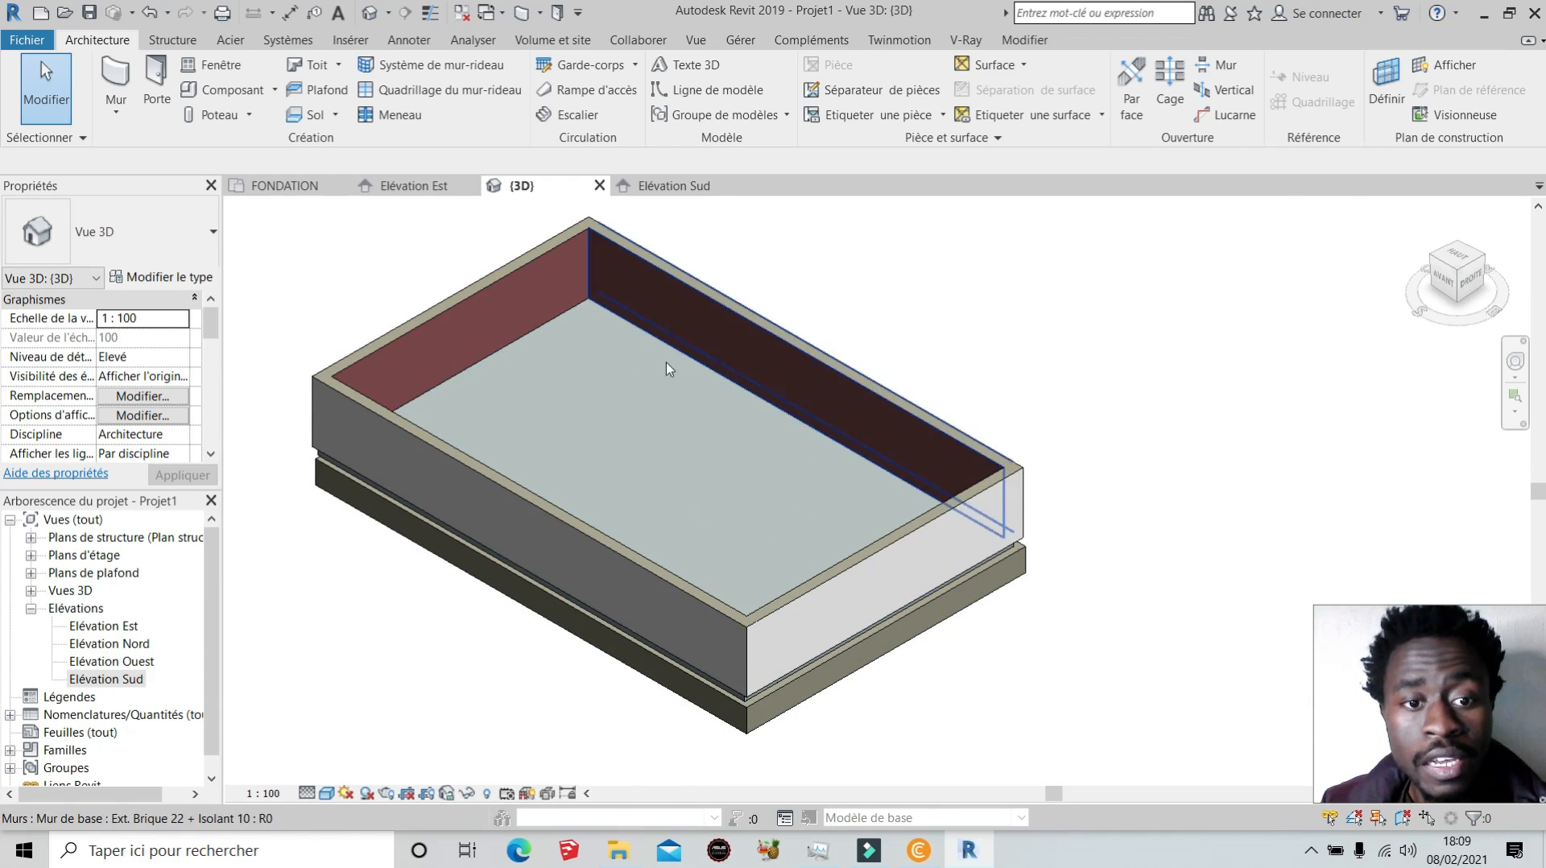
scroll(873, 435, "down", 3)
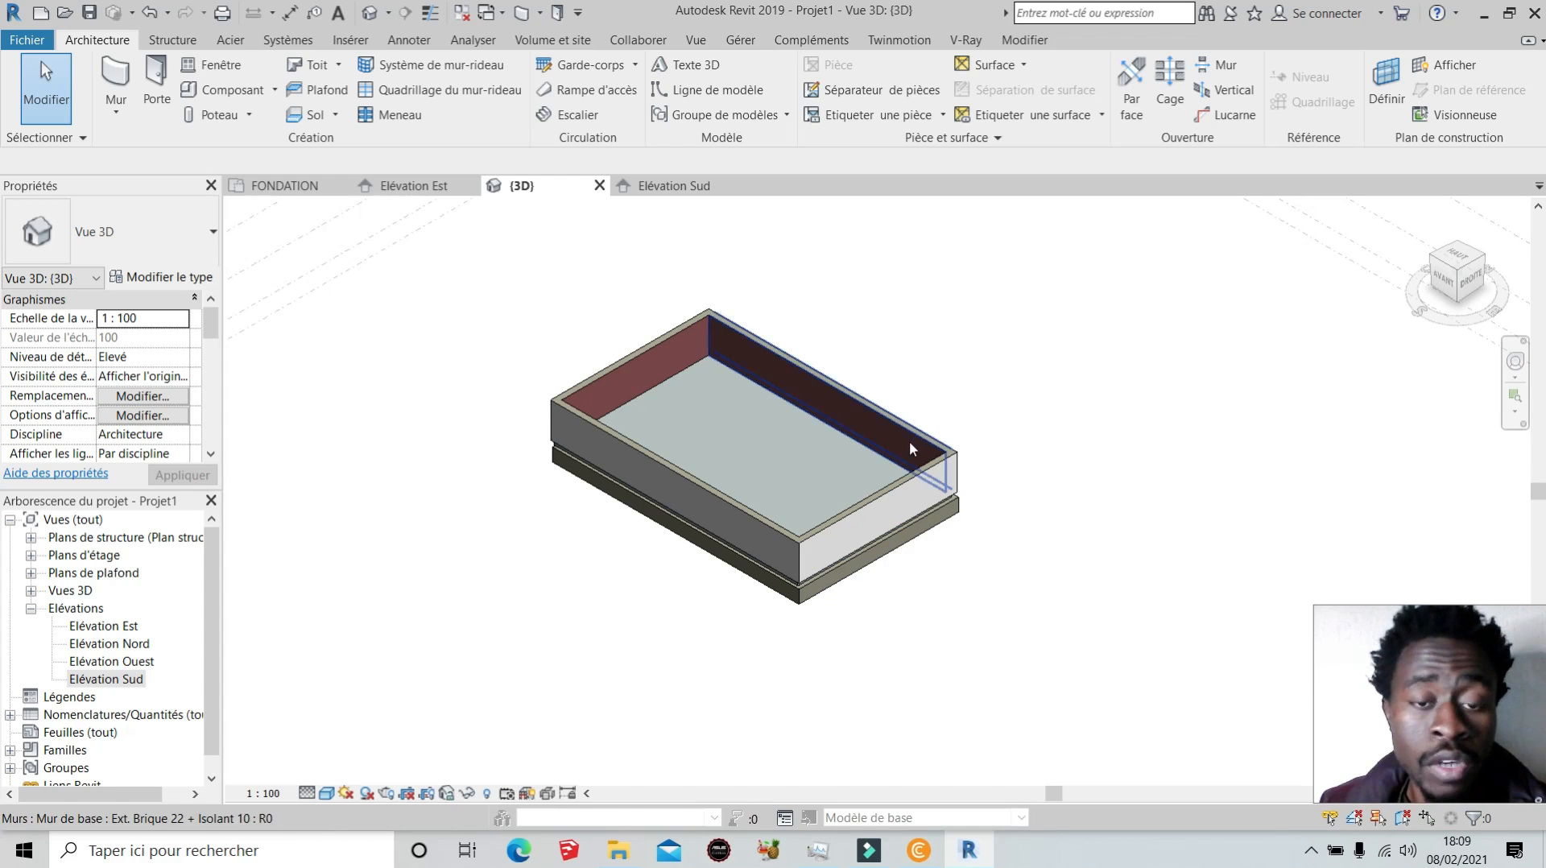
scroll(761, 331, "up", 2)
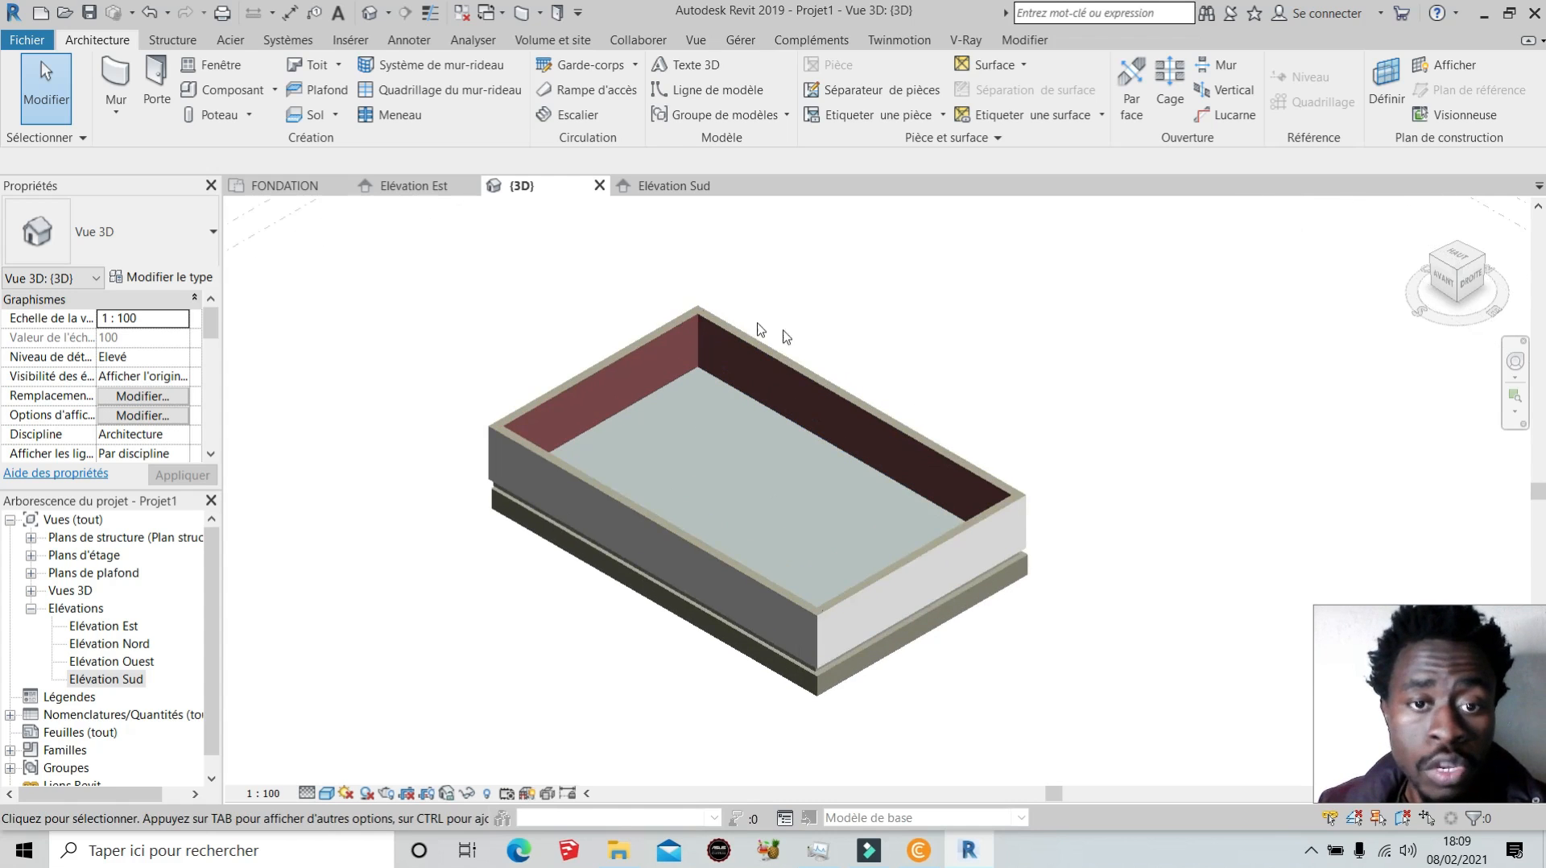